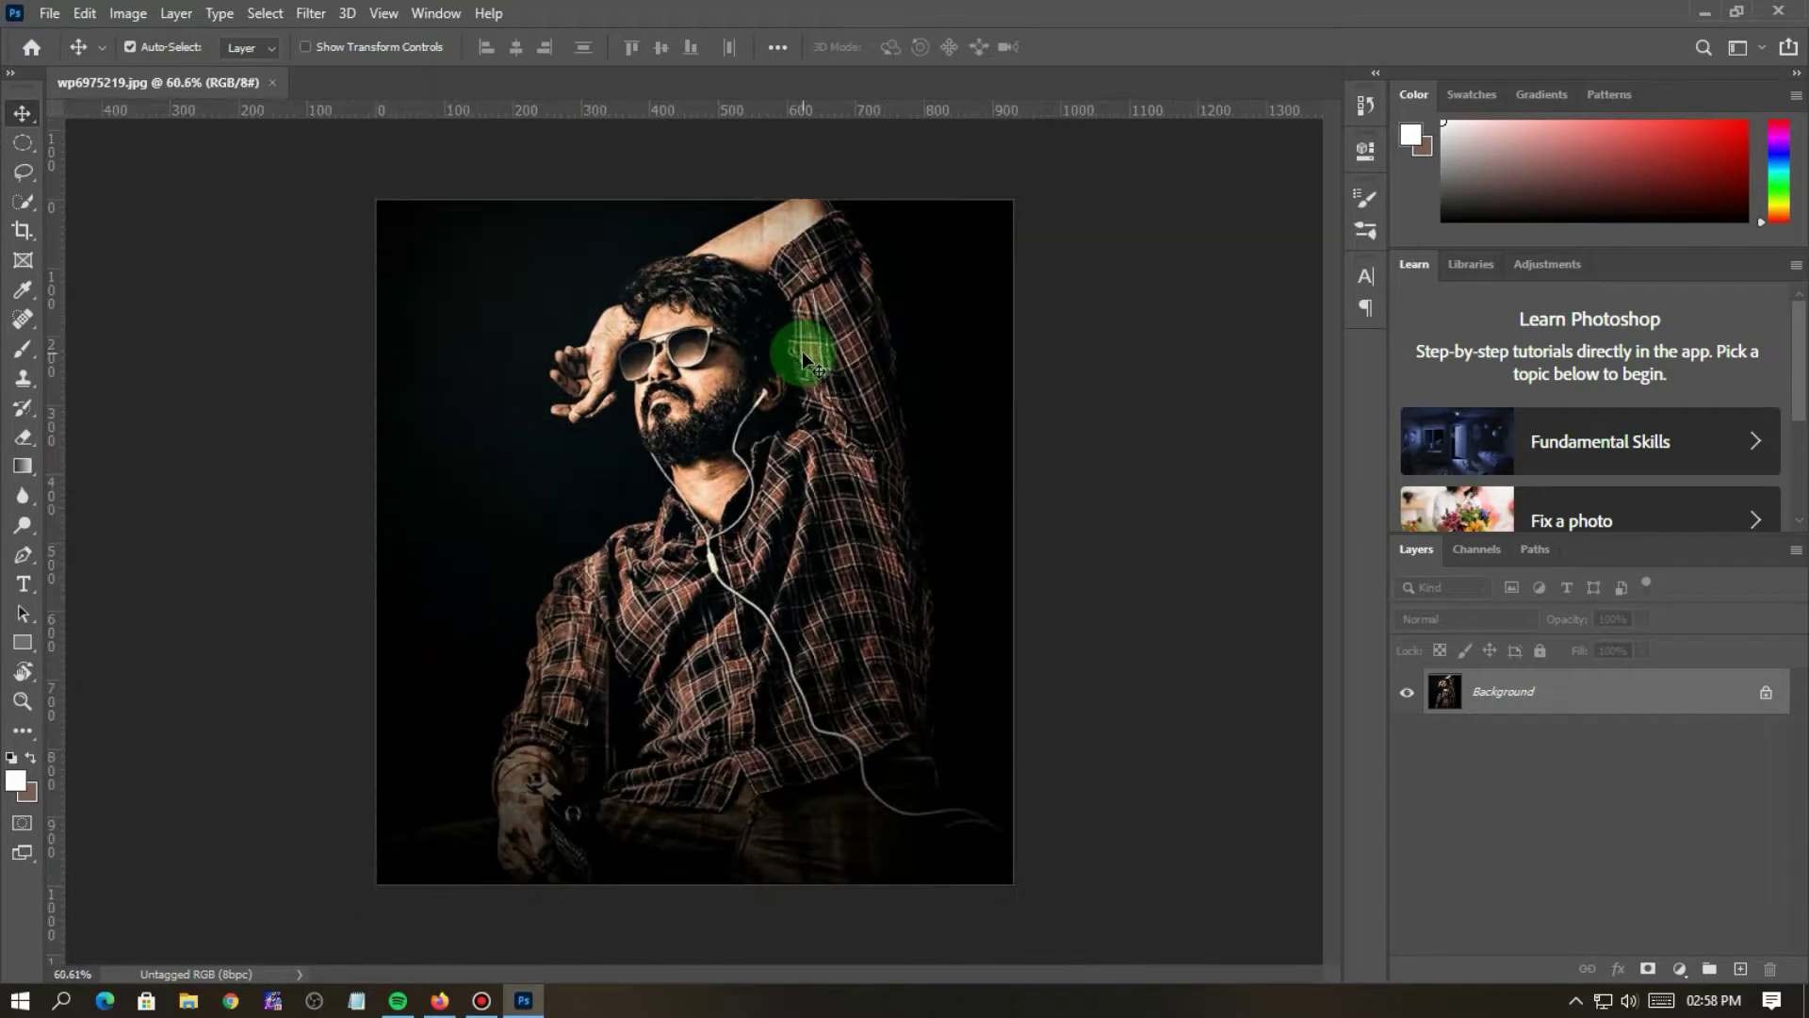
- Duplicate the Background layer as Background copy
right_click(1595, 692)
click(1632, 734)
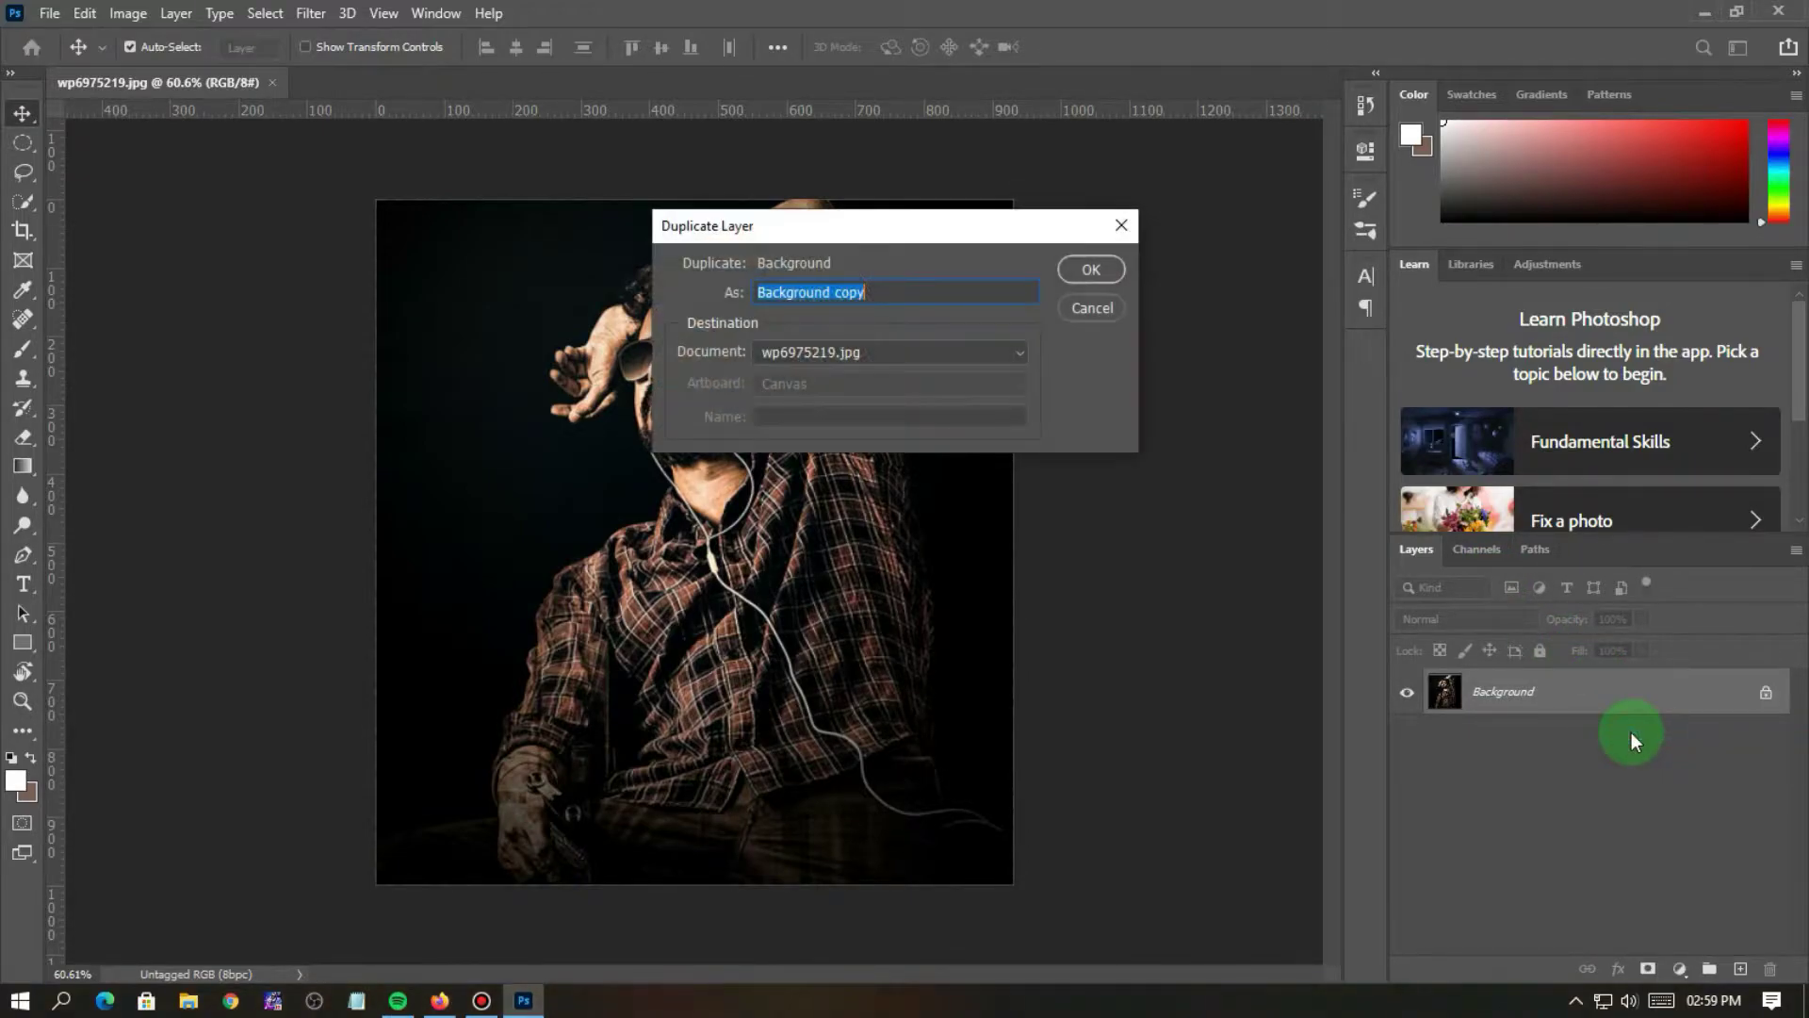
click(1091, 272)
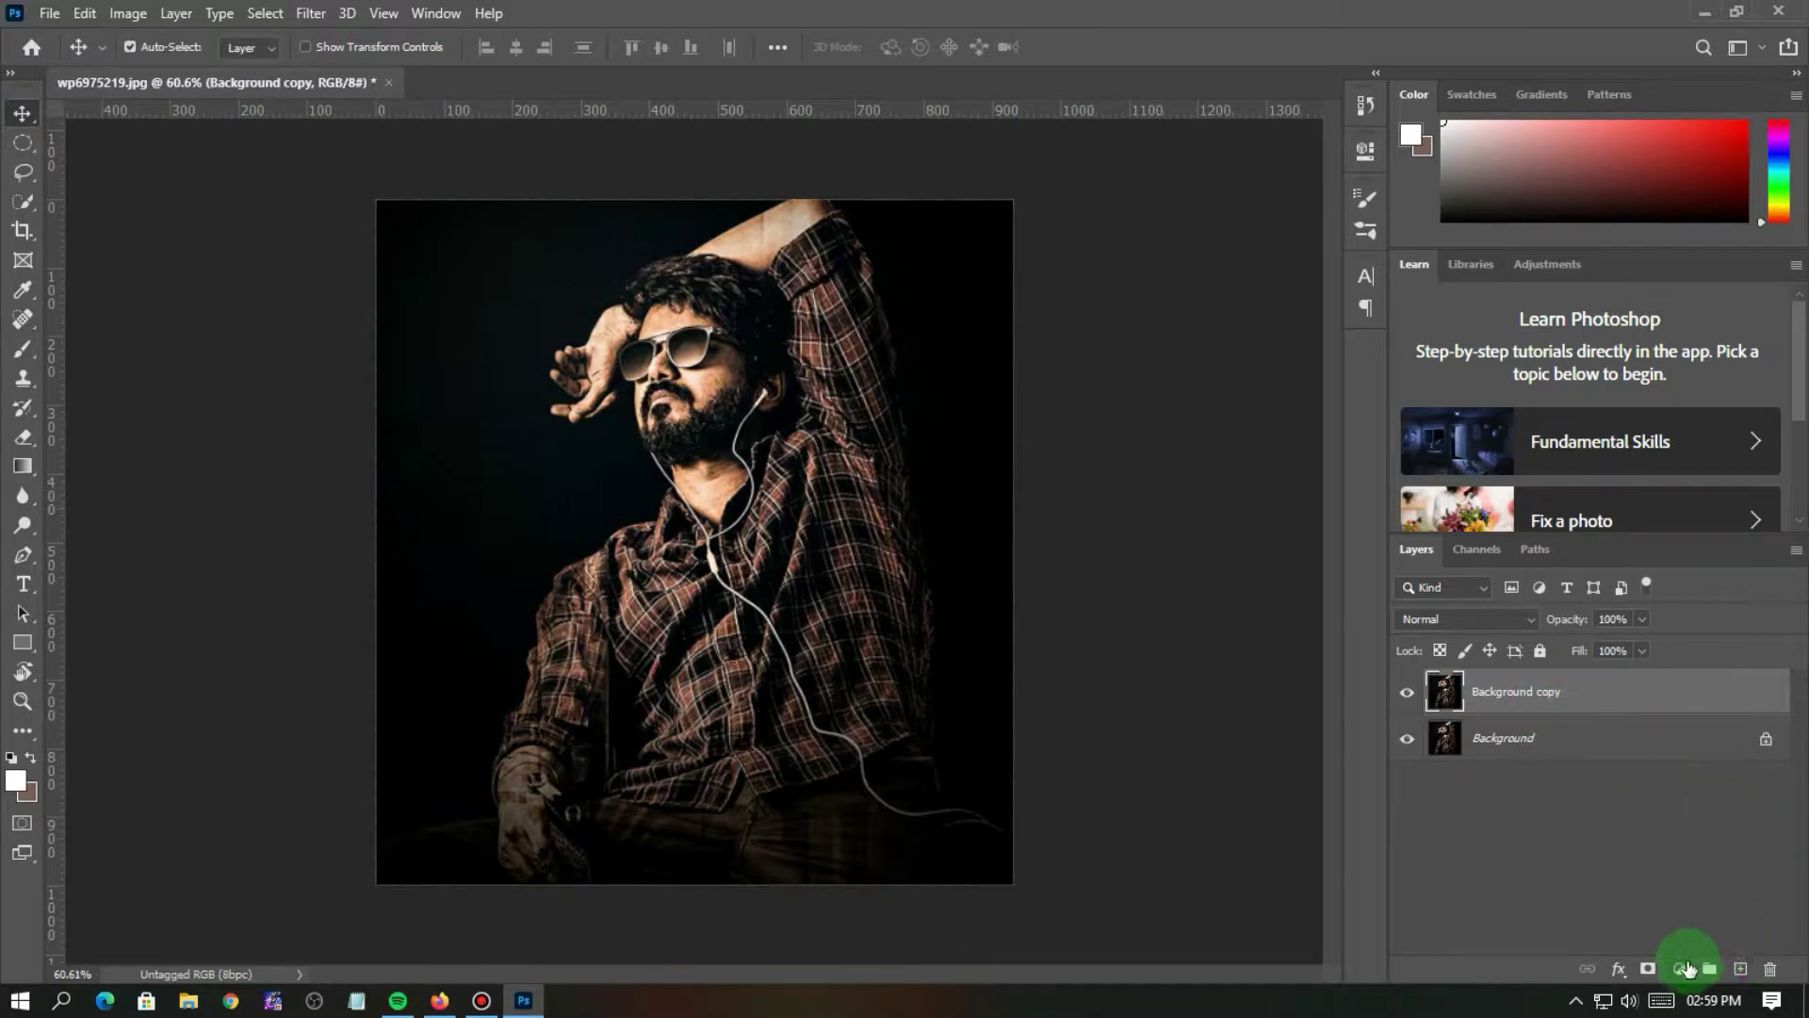
click(1679, 969)
- Add a Gradient Fill layer and bring up the colour of its starting stop
click(1651, 588)
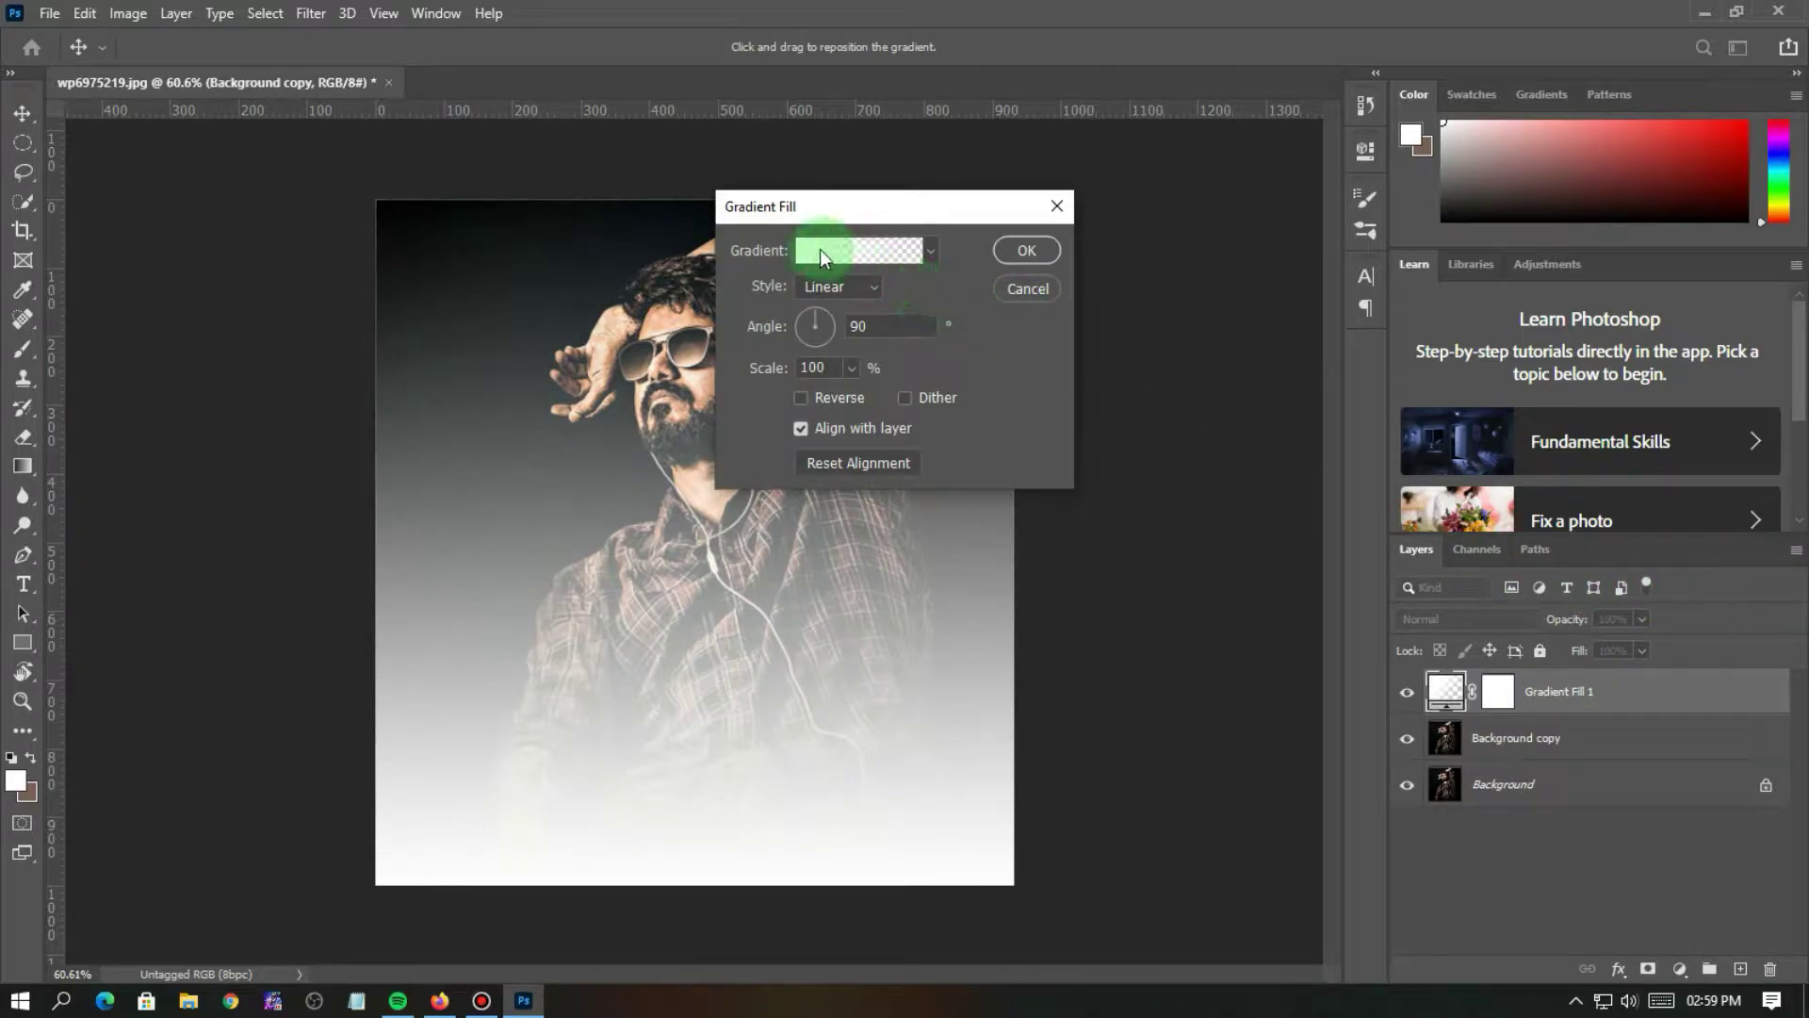
click(807, 250)
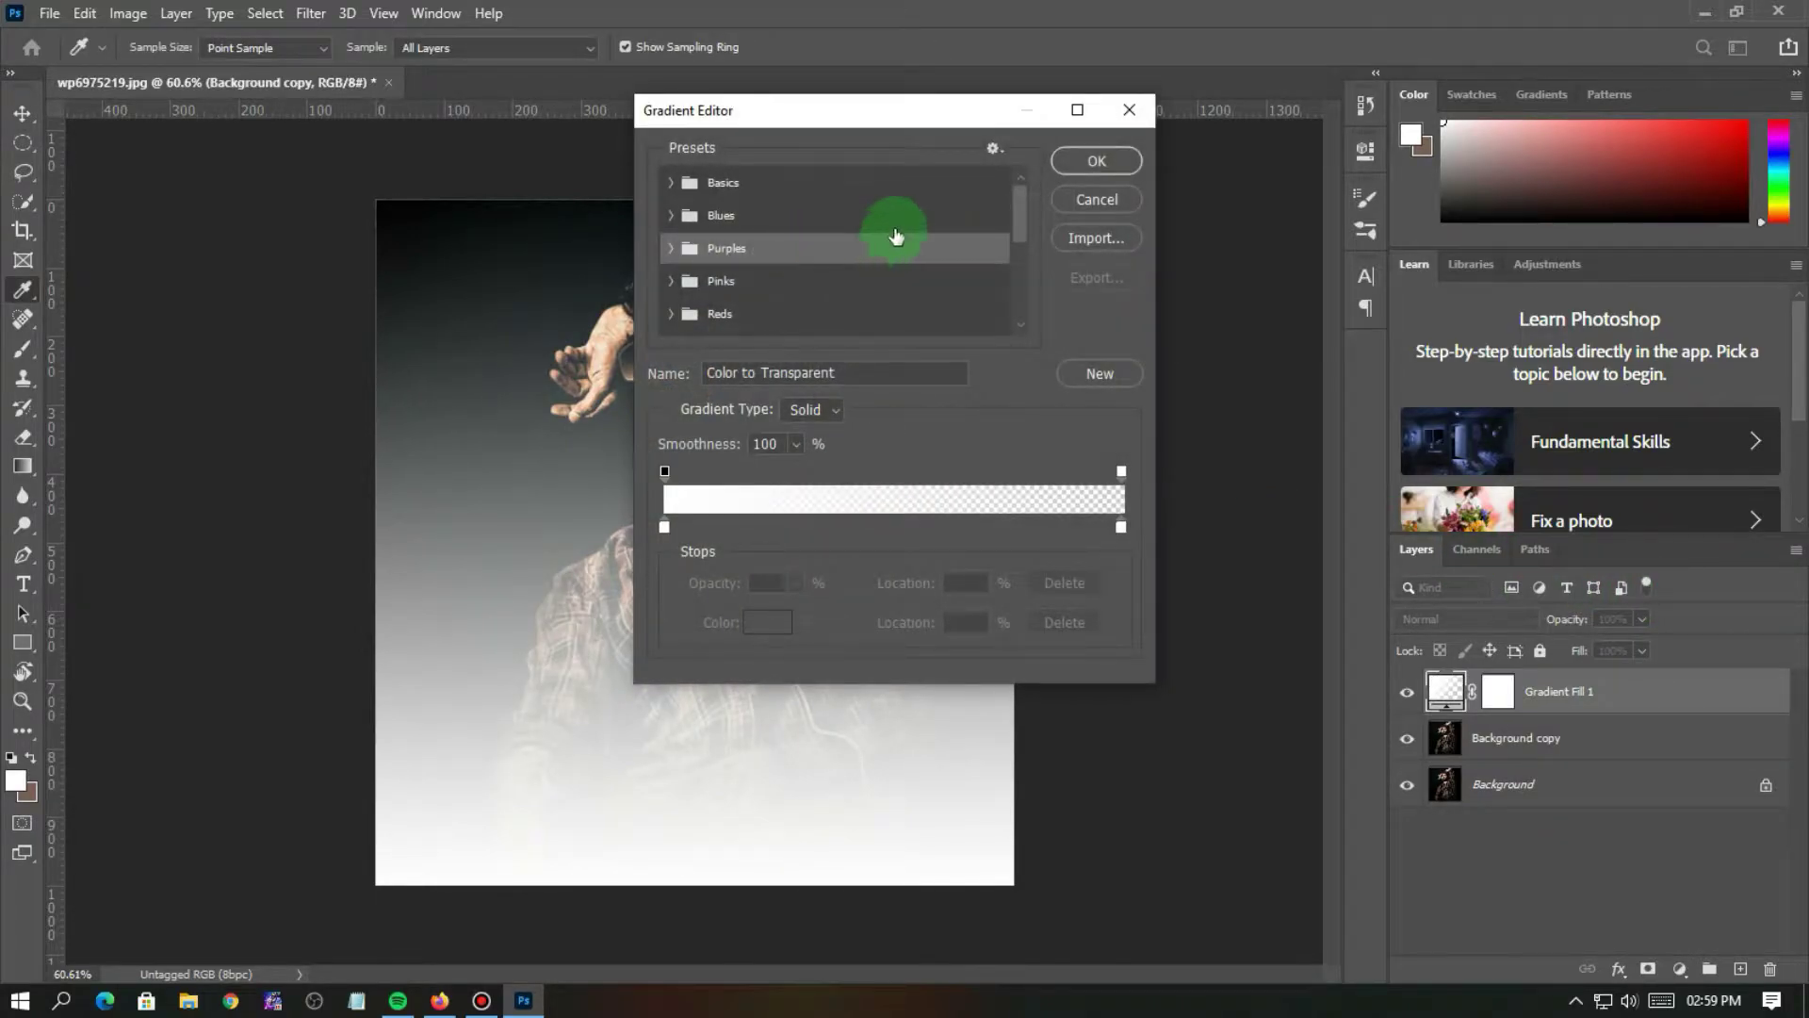
click(664, 525)
click(758, 620)
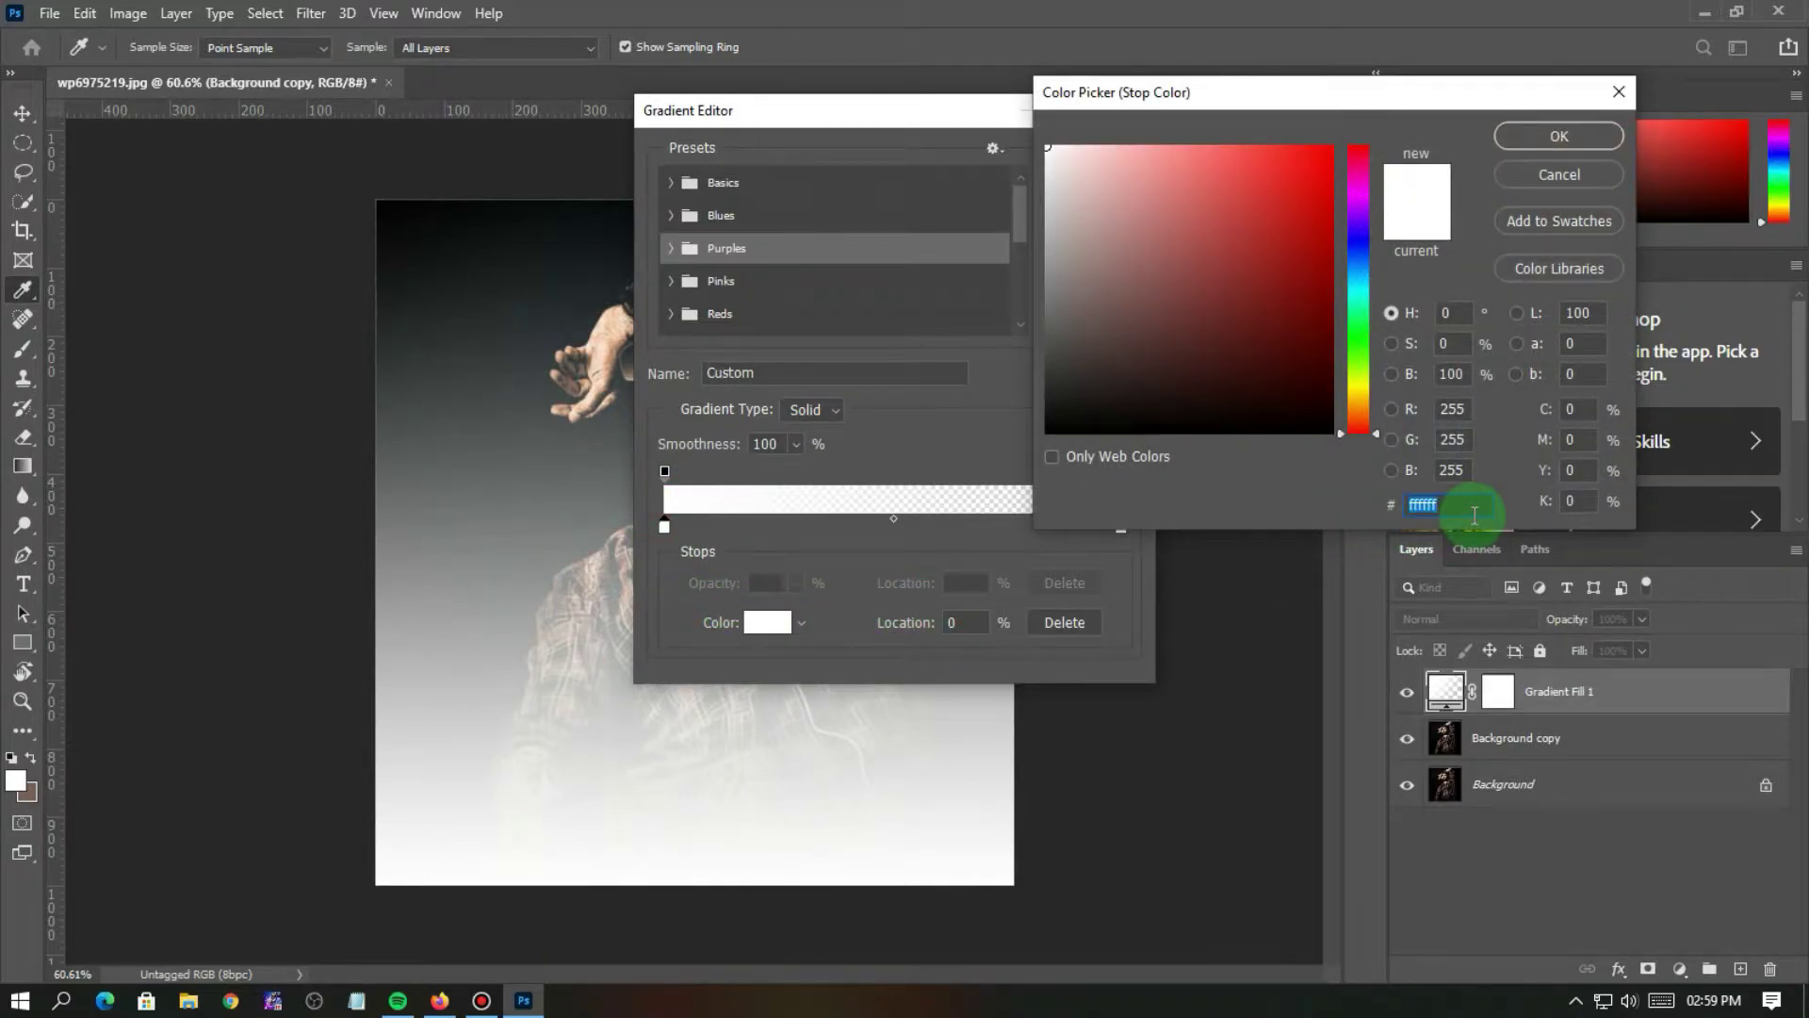
- Set the gradient's starting stop colour to bright teal 00d1c5
text(00)
click(1484, 518)
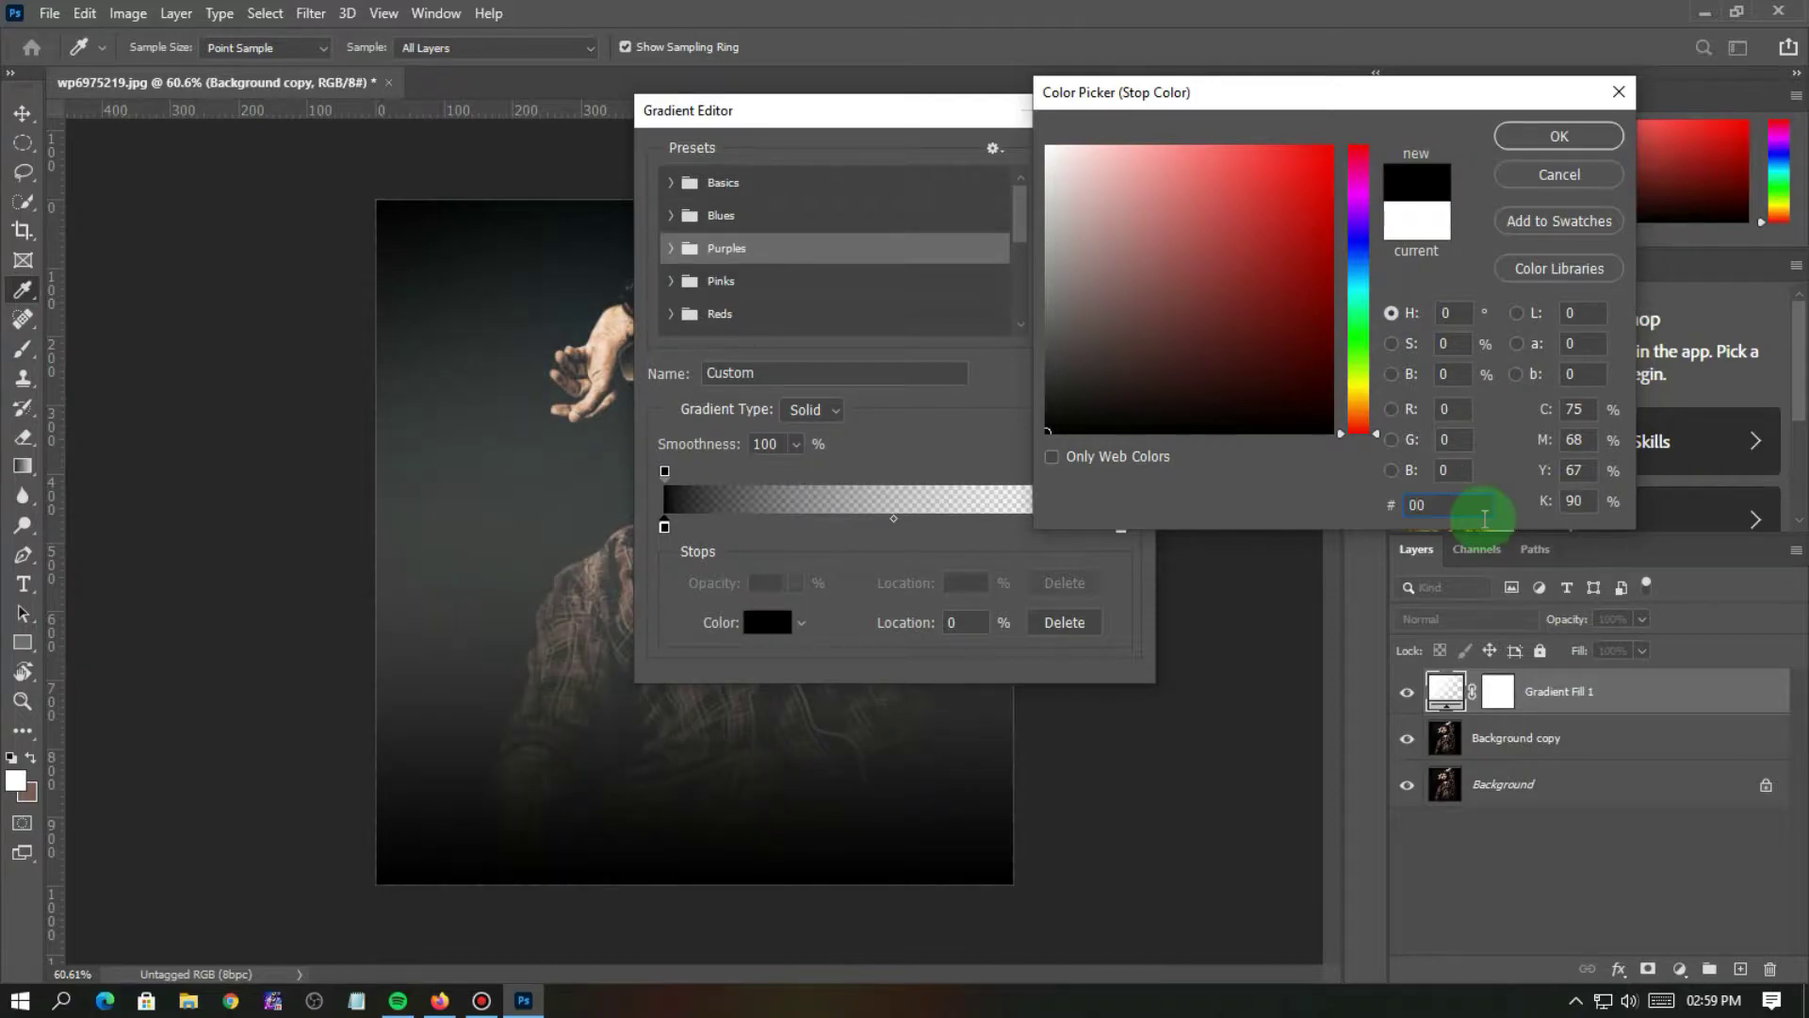
text(8)
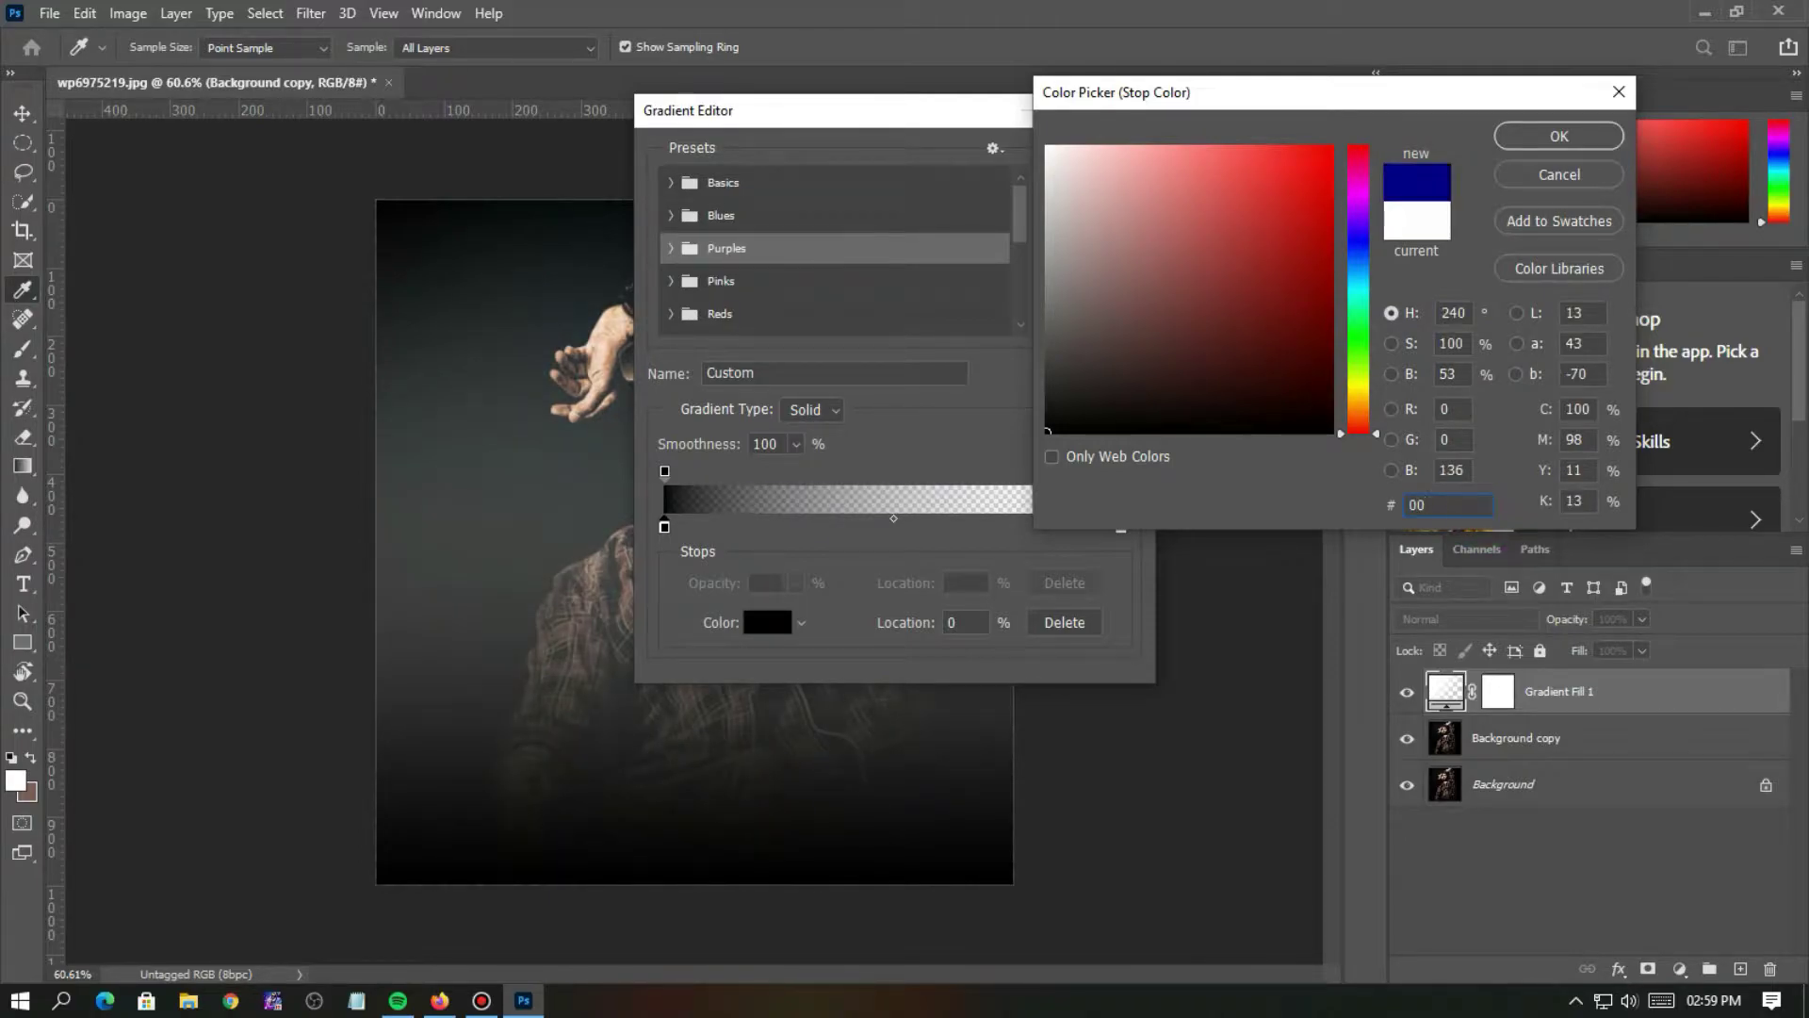
text(4)
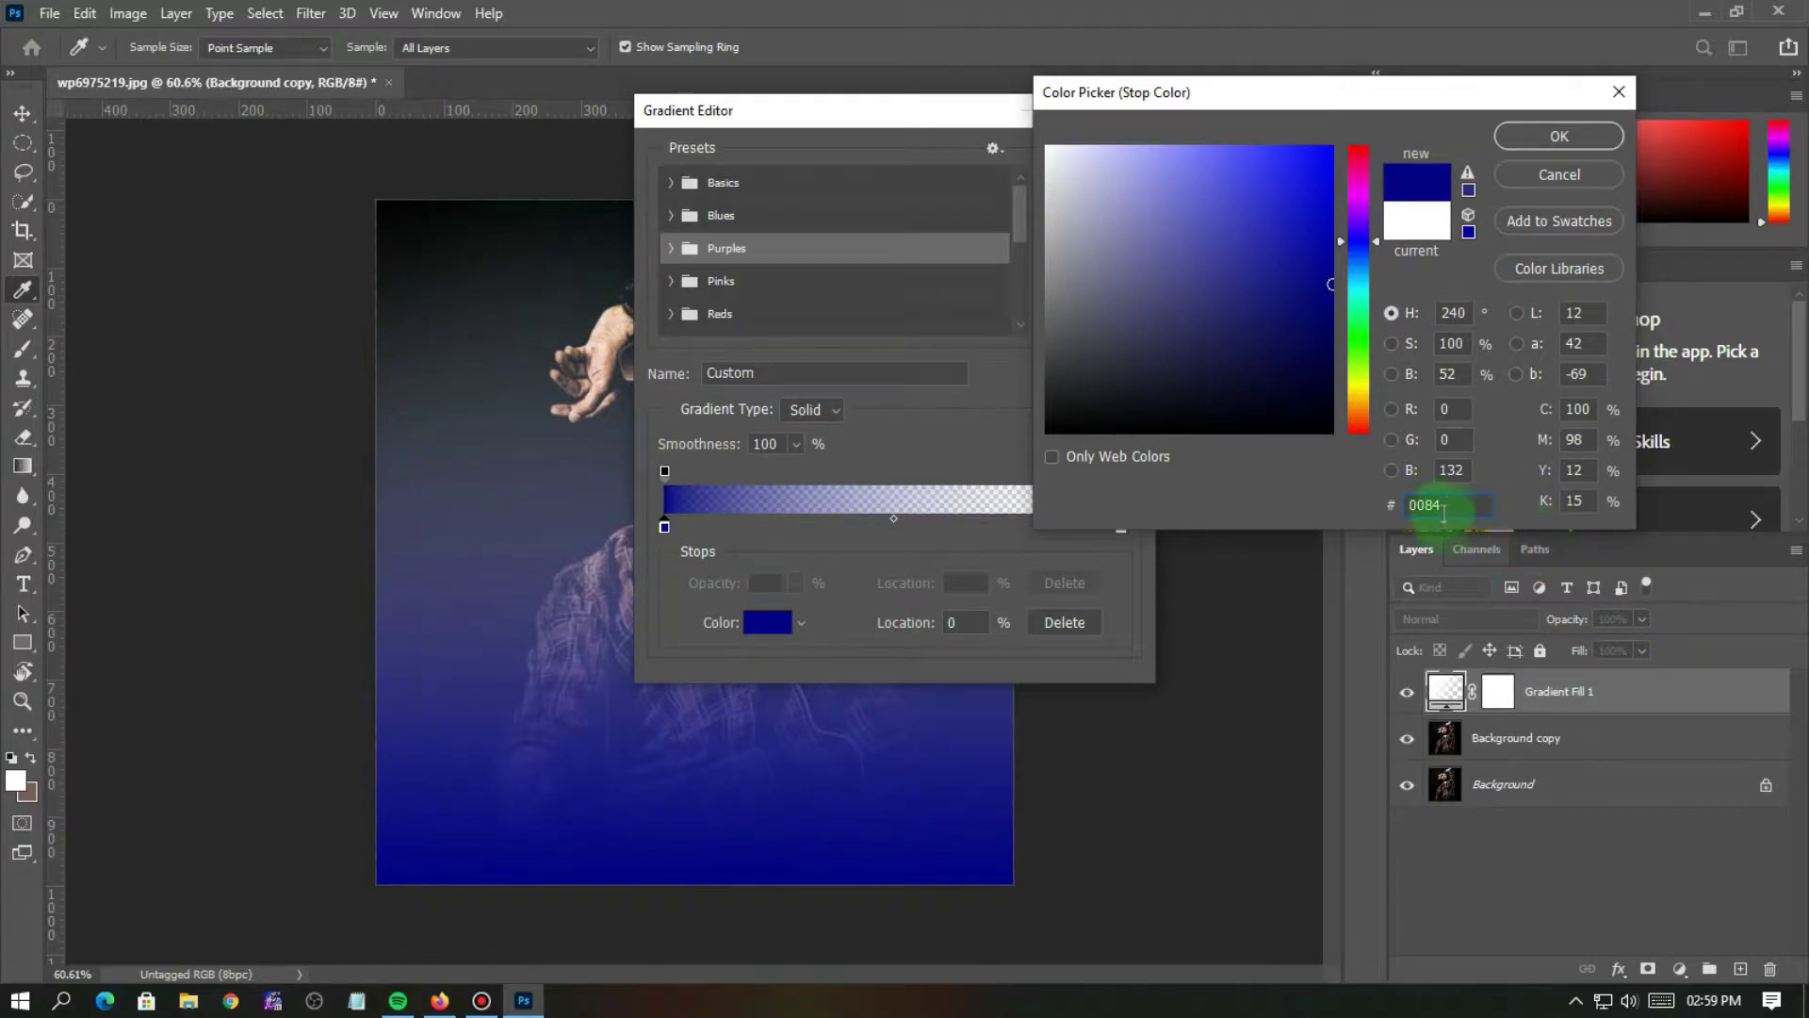
text(a)
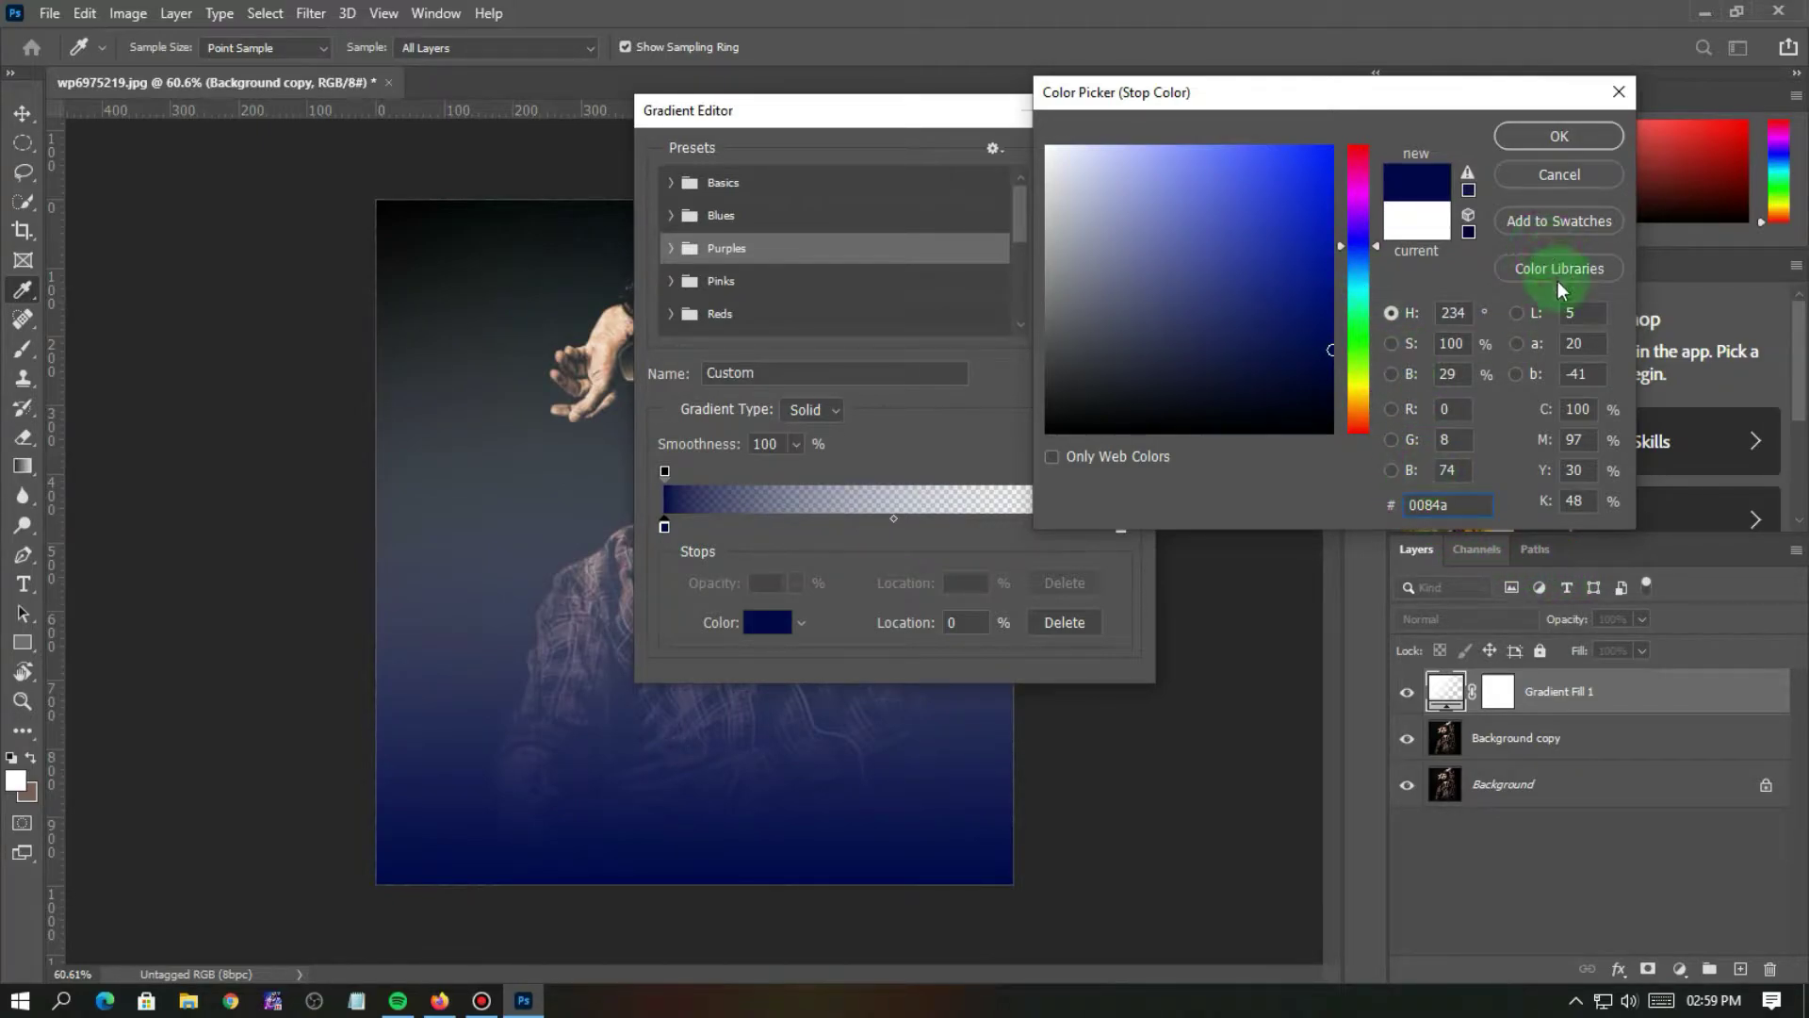
key(BackSpace)
key(BackSpace)
key(BackSpace)
key(BackSpace)
key(BackSpace)
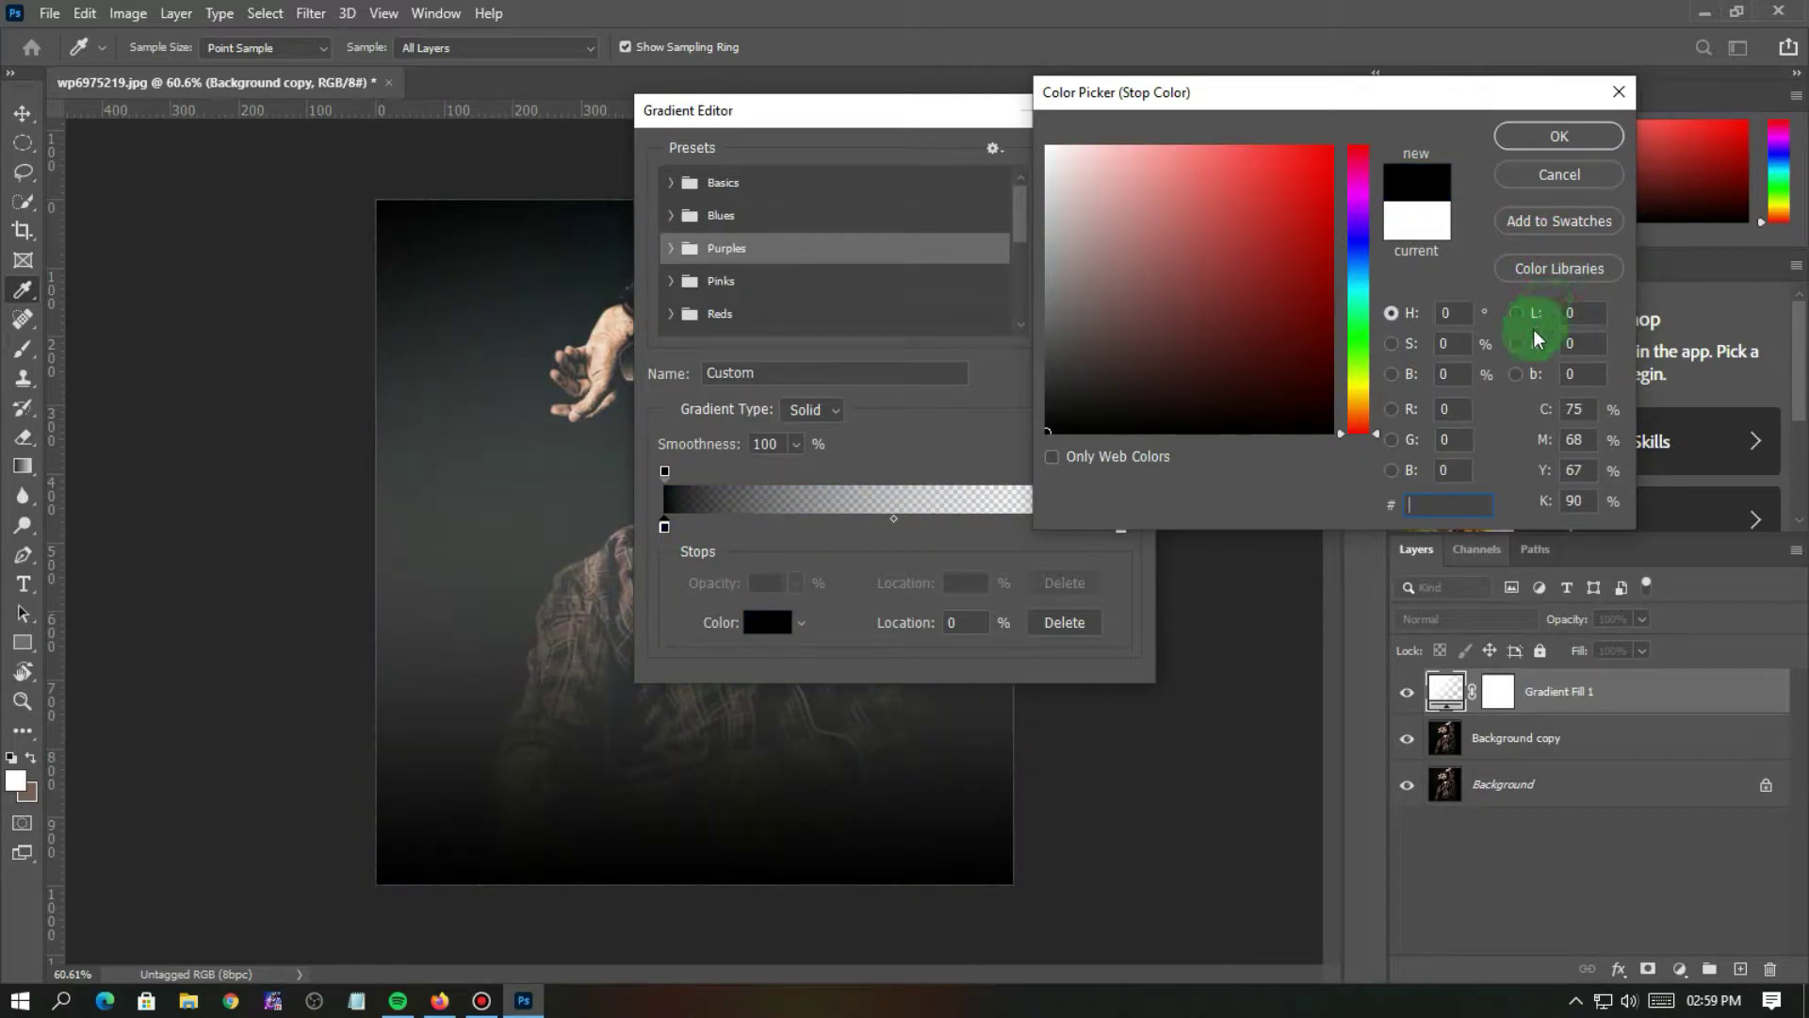
text(aaaa)
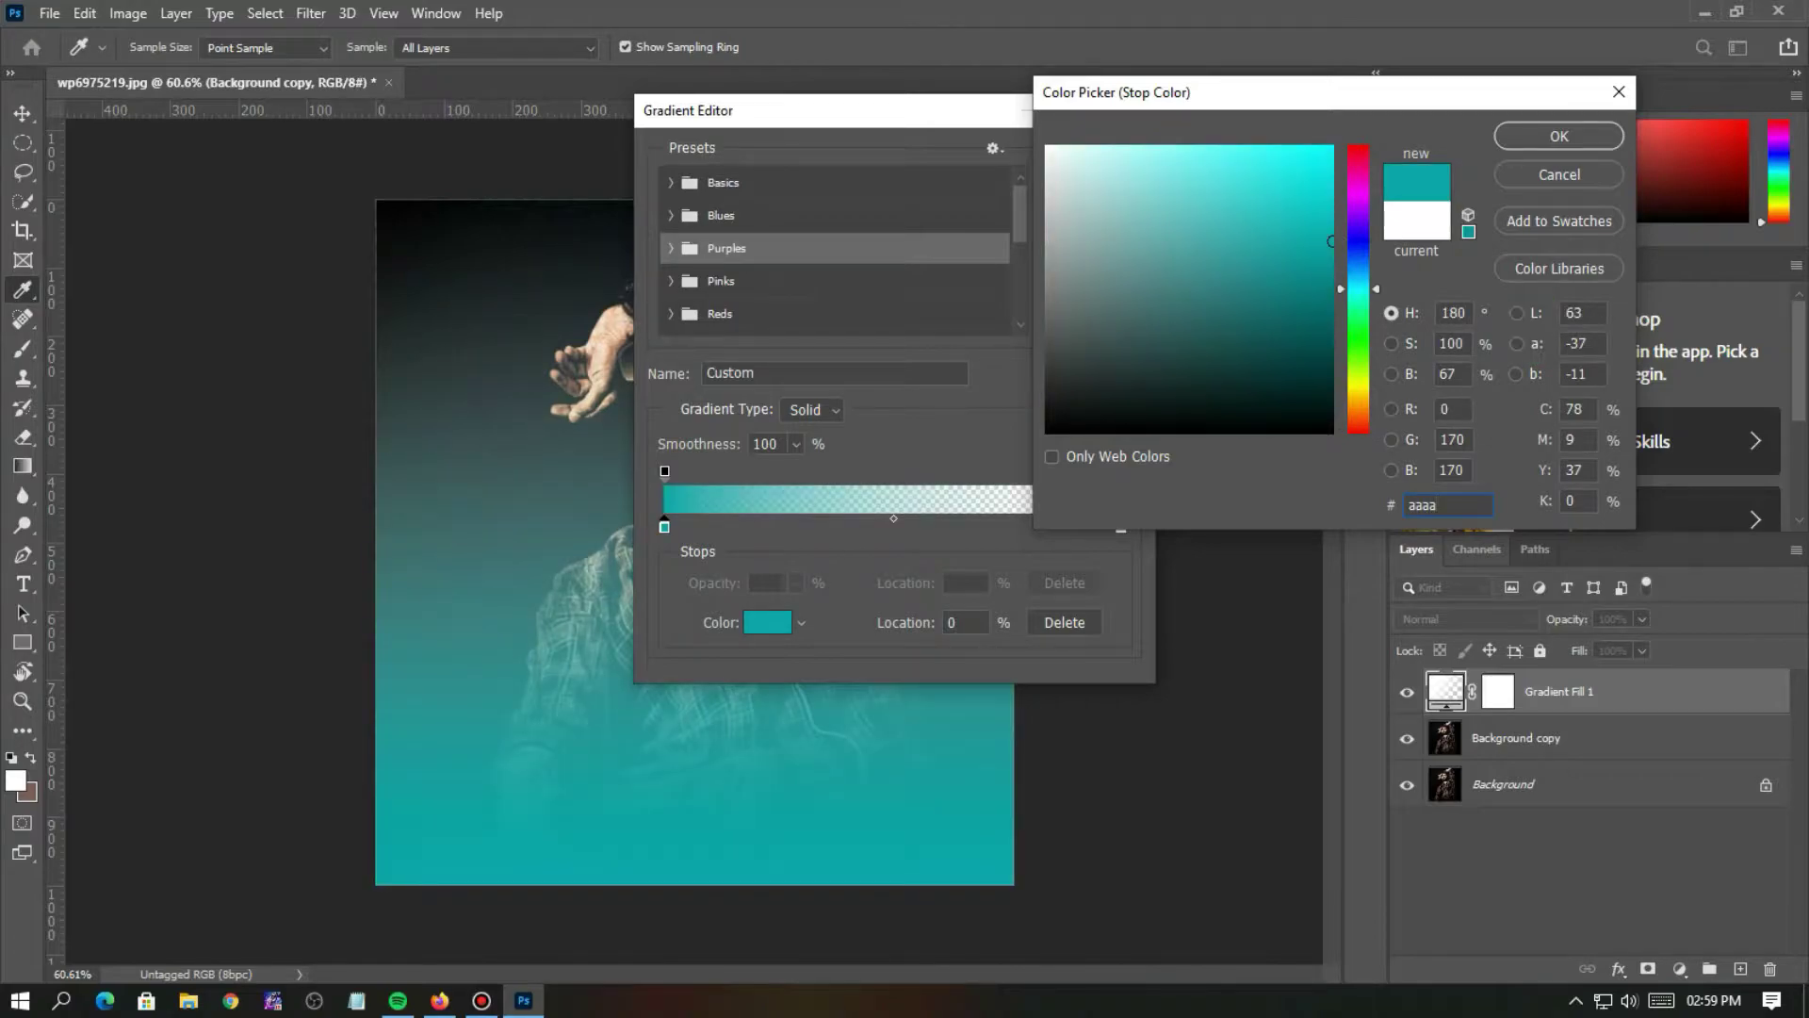
text(aa)
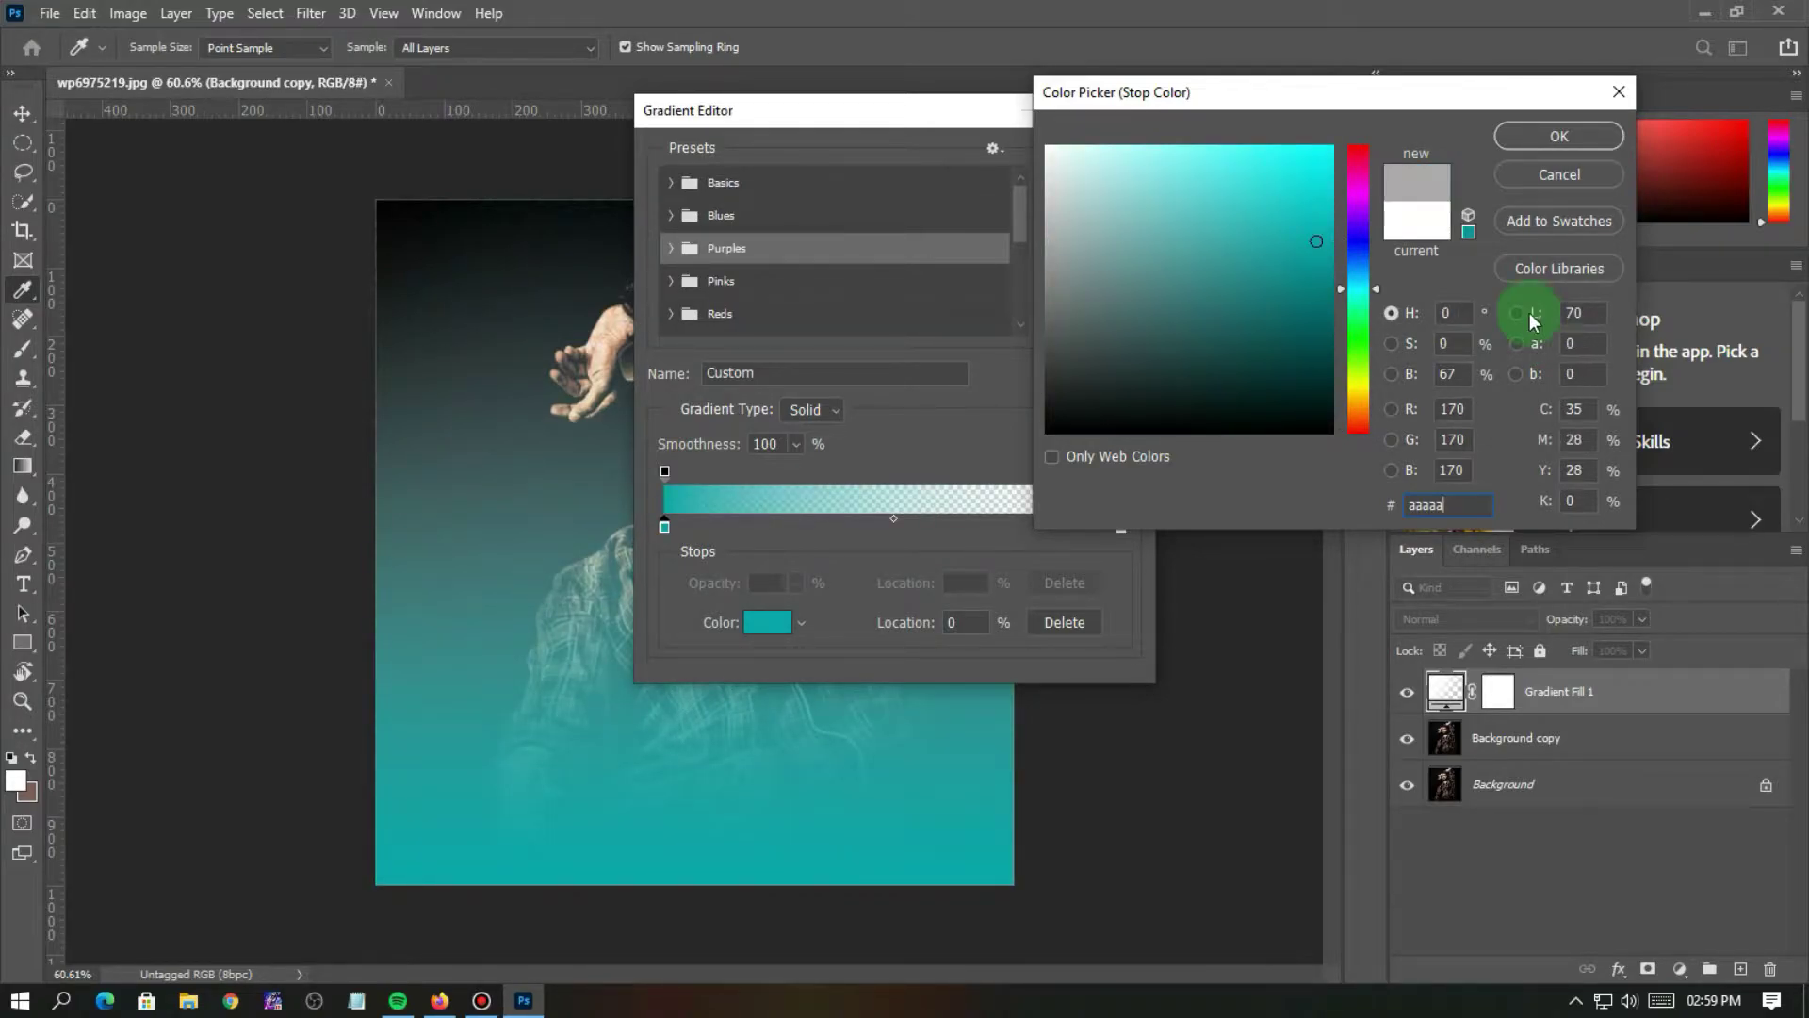
key(BackSpace)
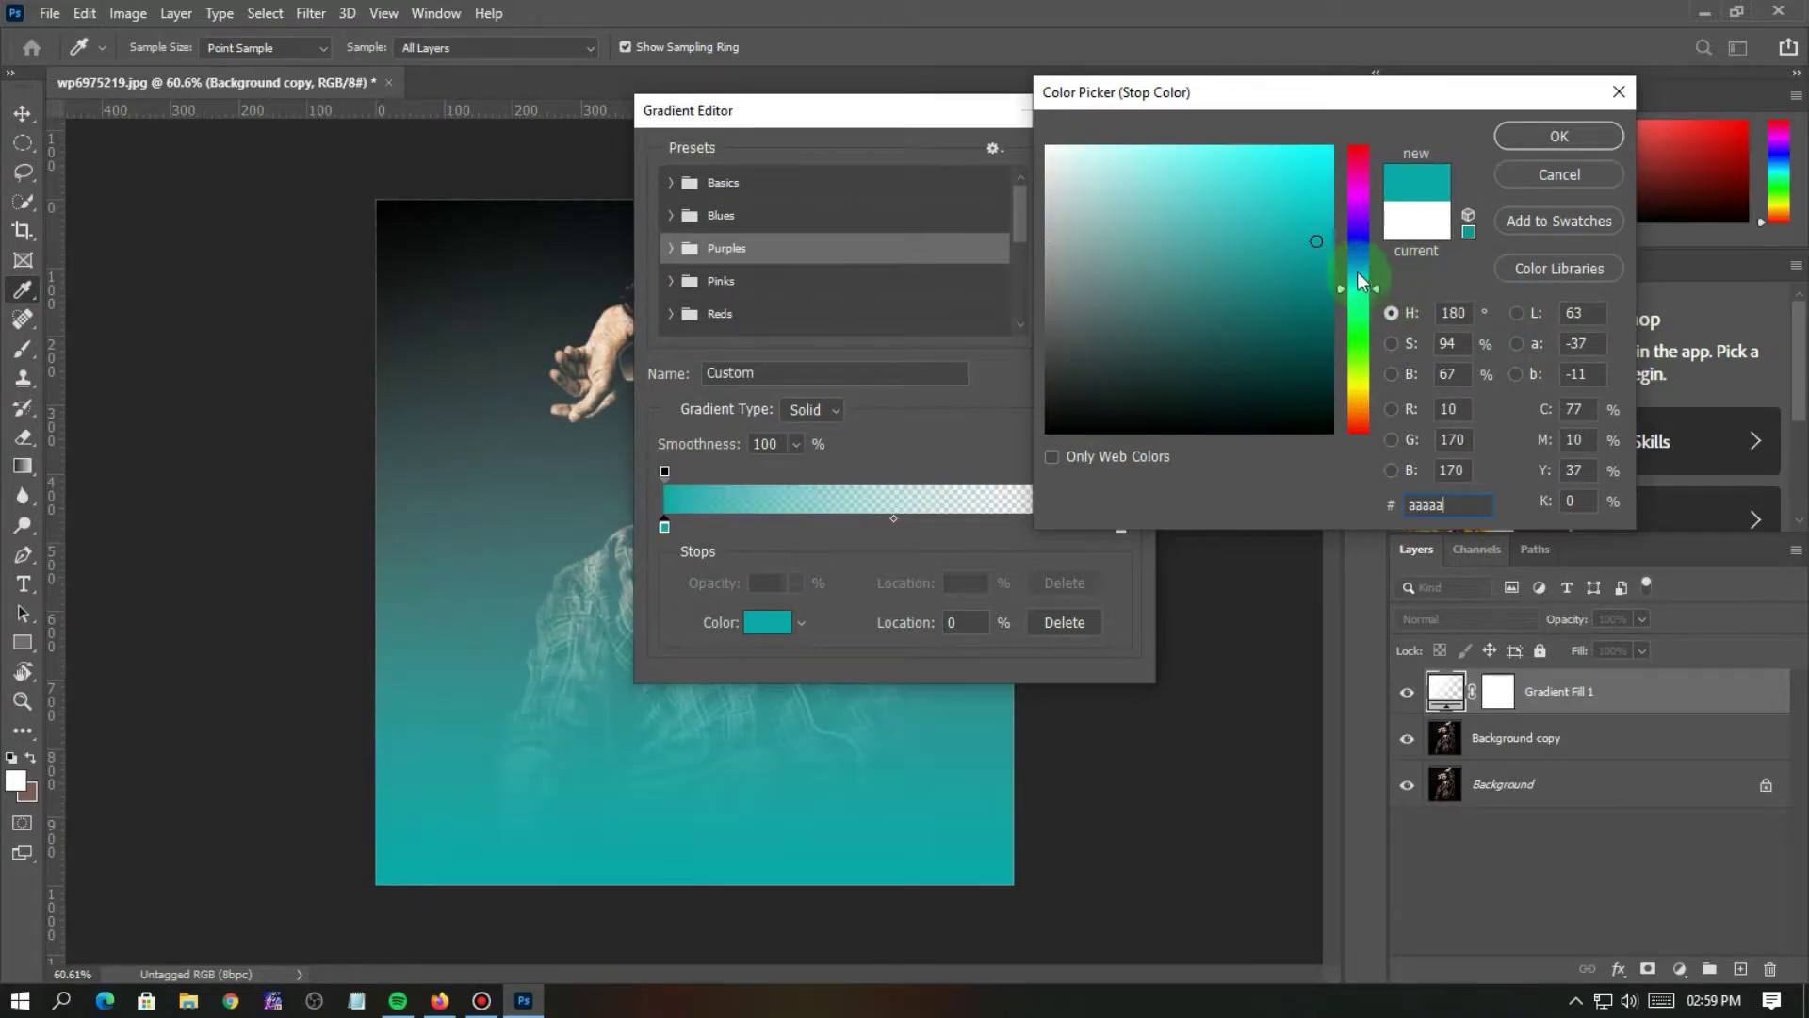
mouse_move(1358, 280)
mouse_down()
mouse_move(1343, 129)
mouse_move(1422, 214)
mouse_up()
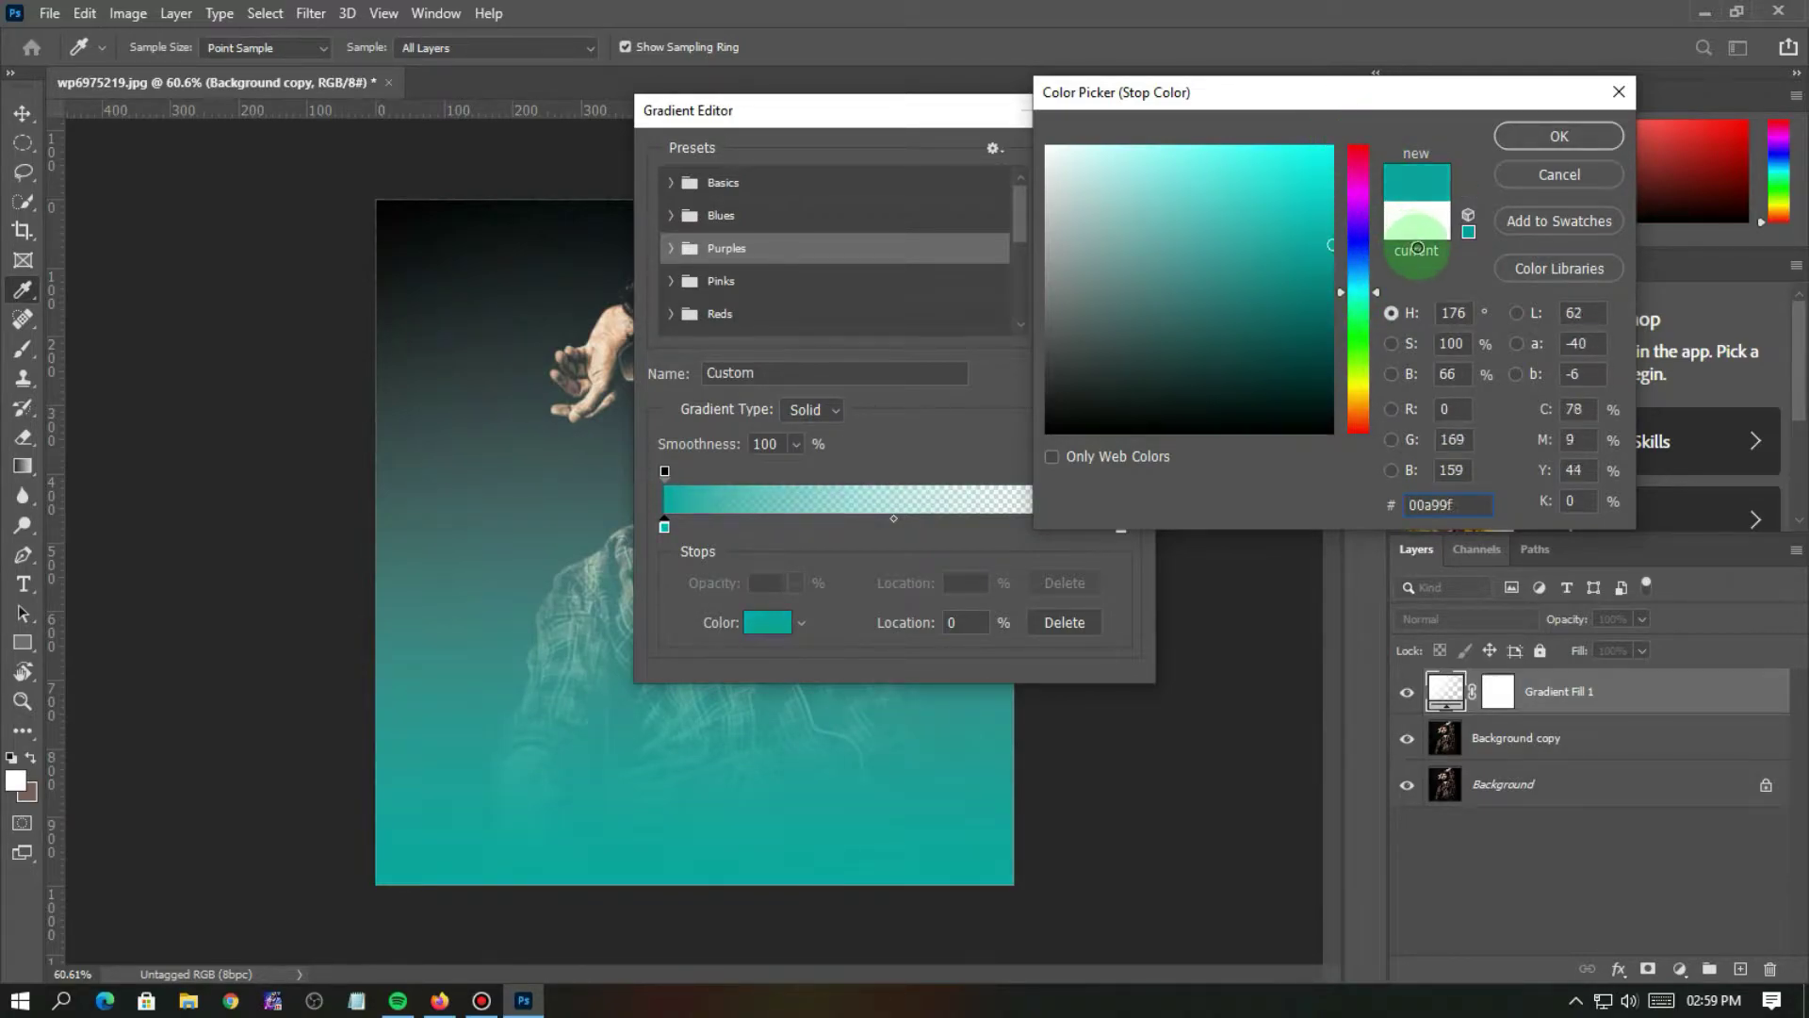
click(1357, 271)
click(1364, 288)
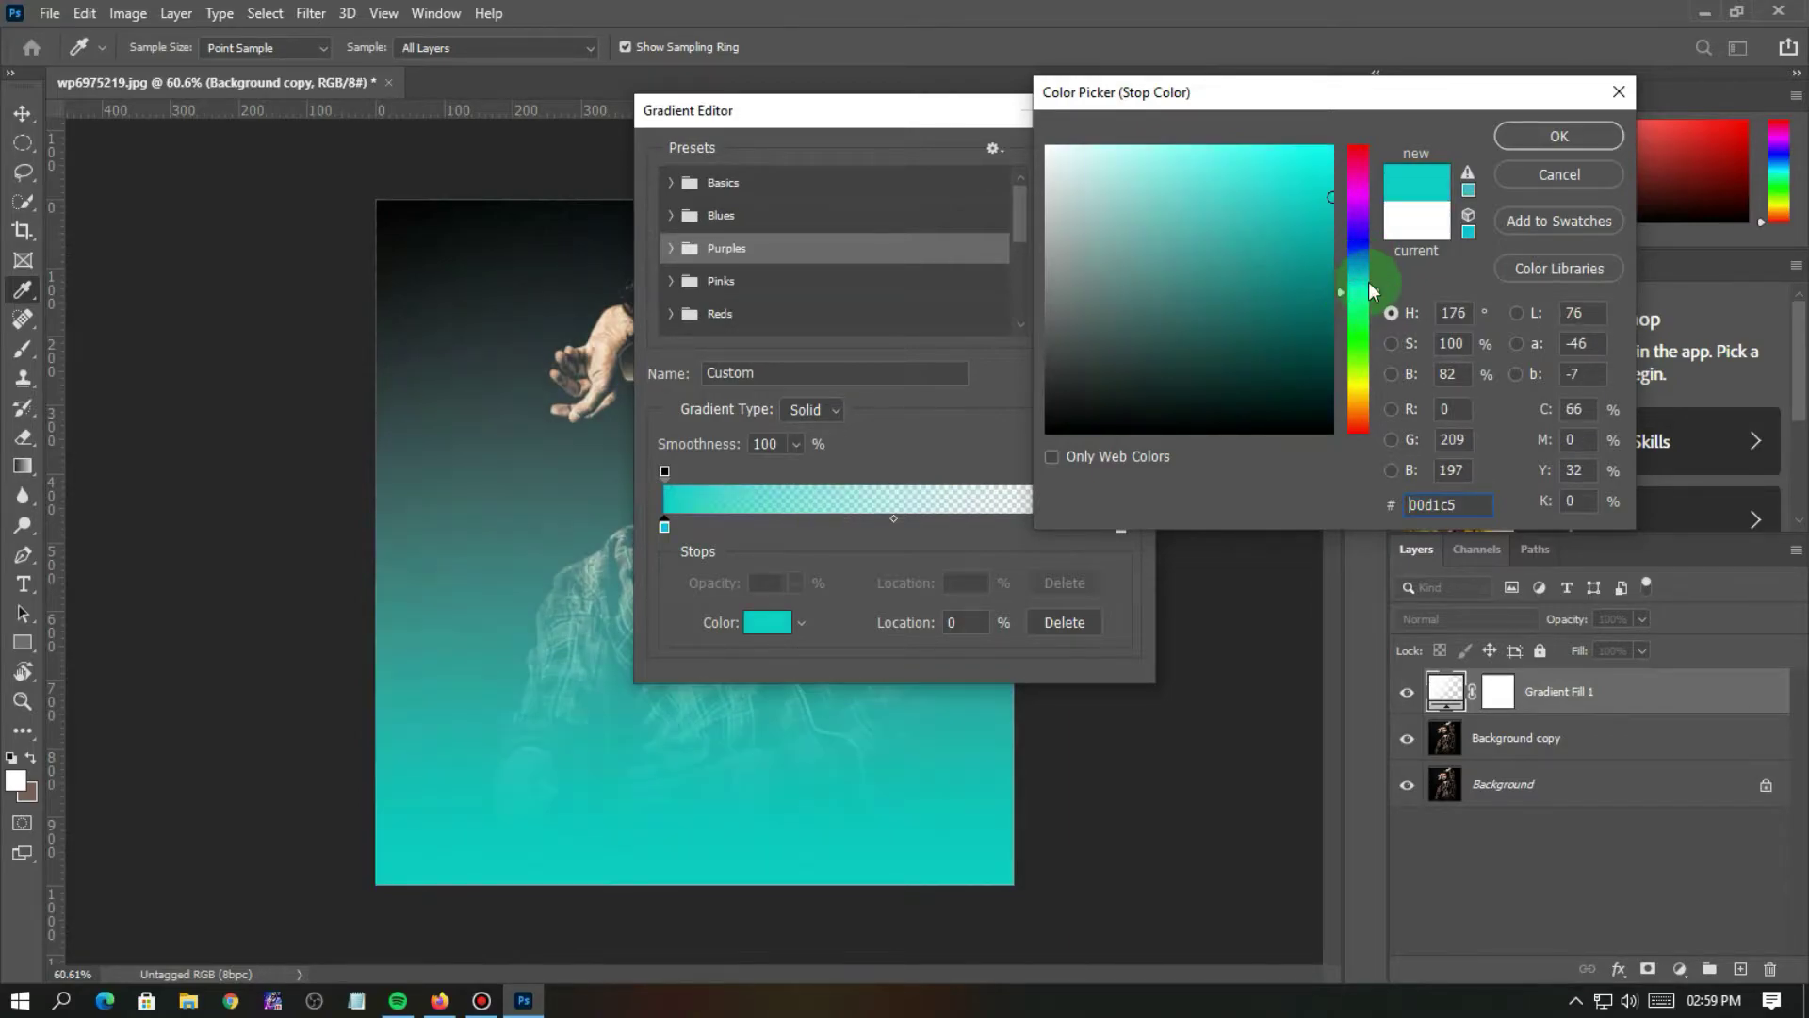
click(1557, 136)
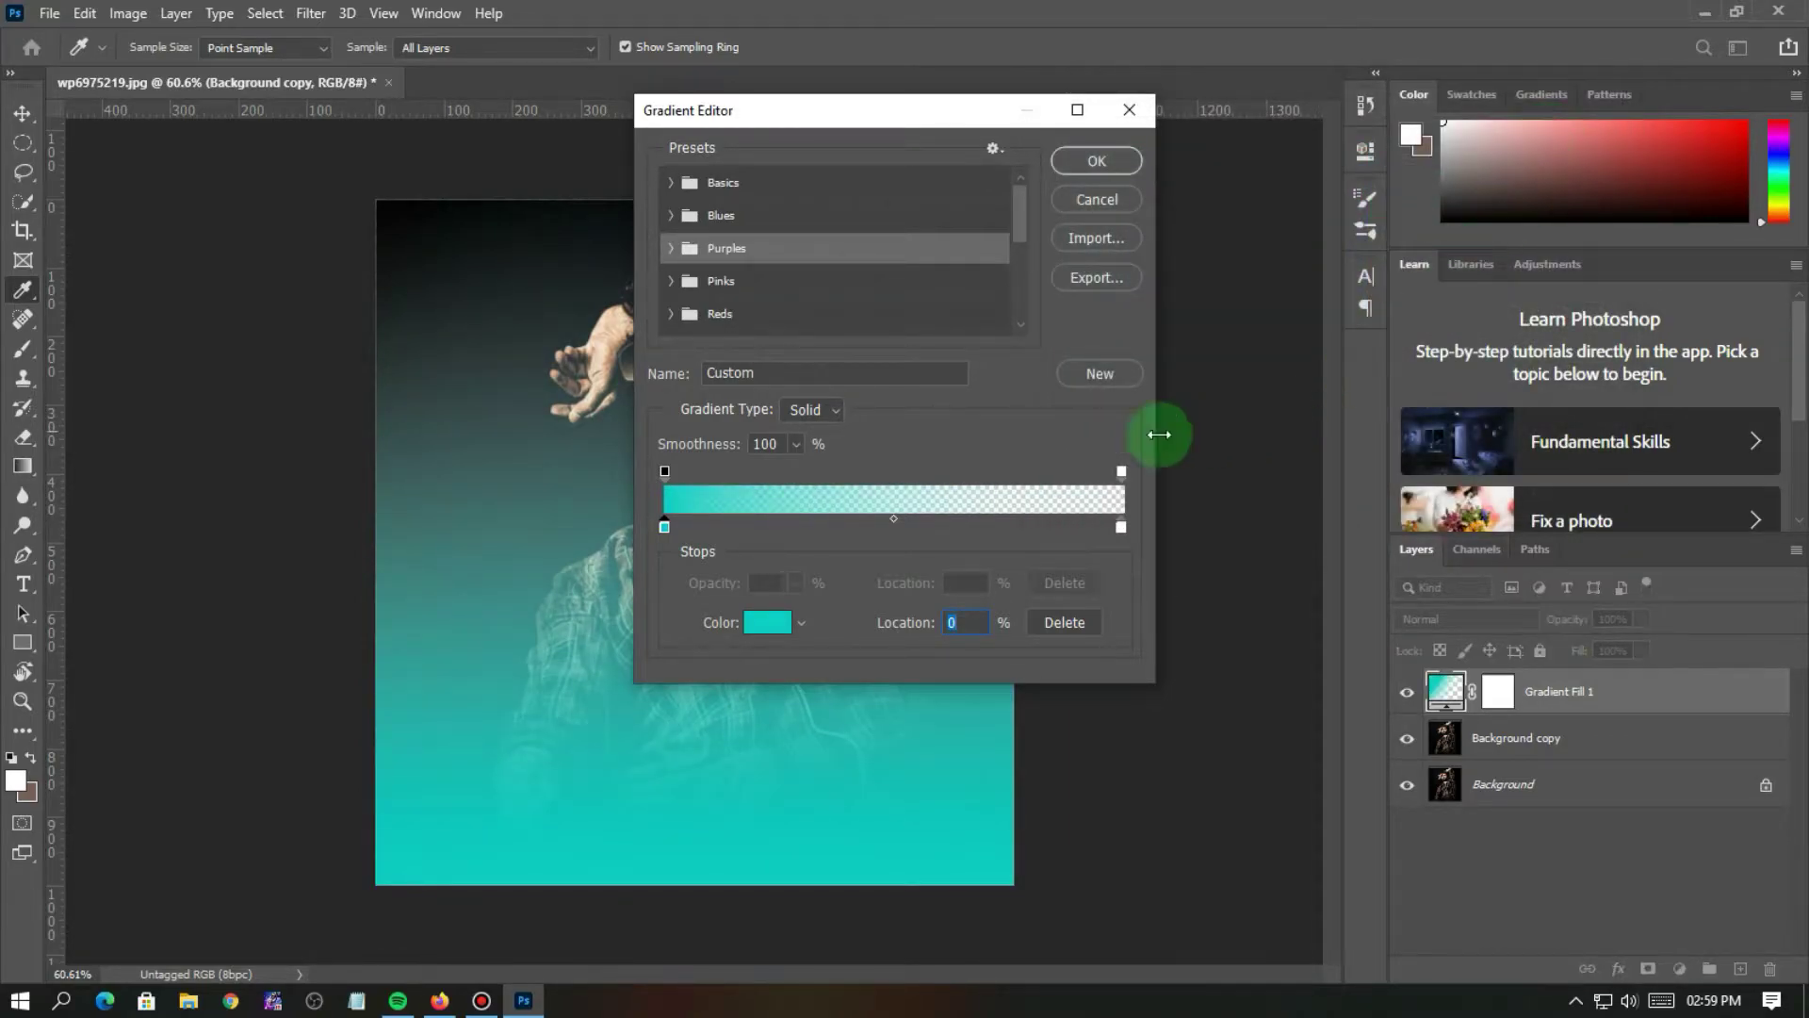
- Set the teal gradient fill's angle to 0° so it fades in from the left edge
drag(938, 122, 1467, 33)
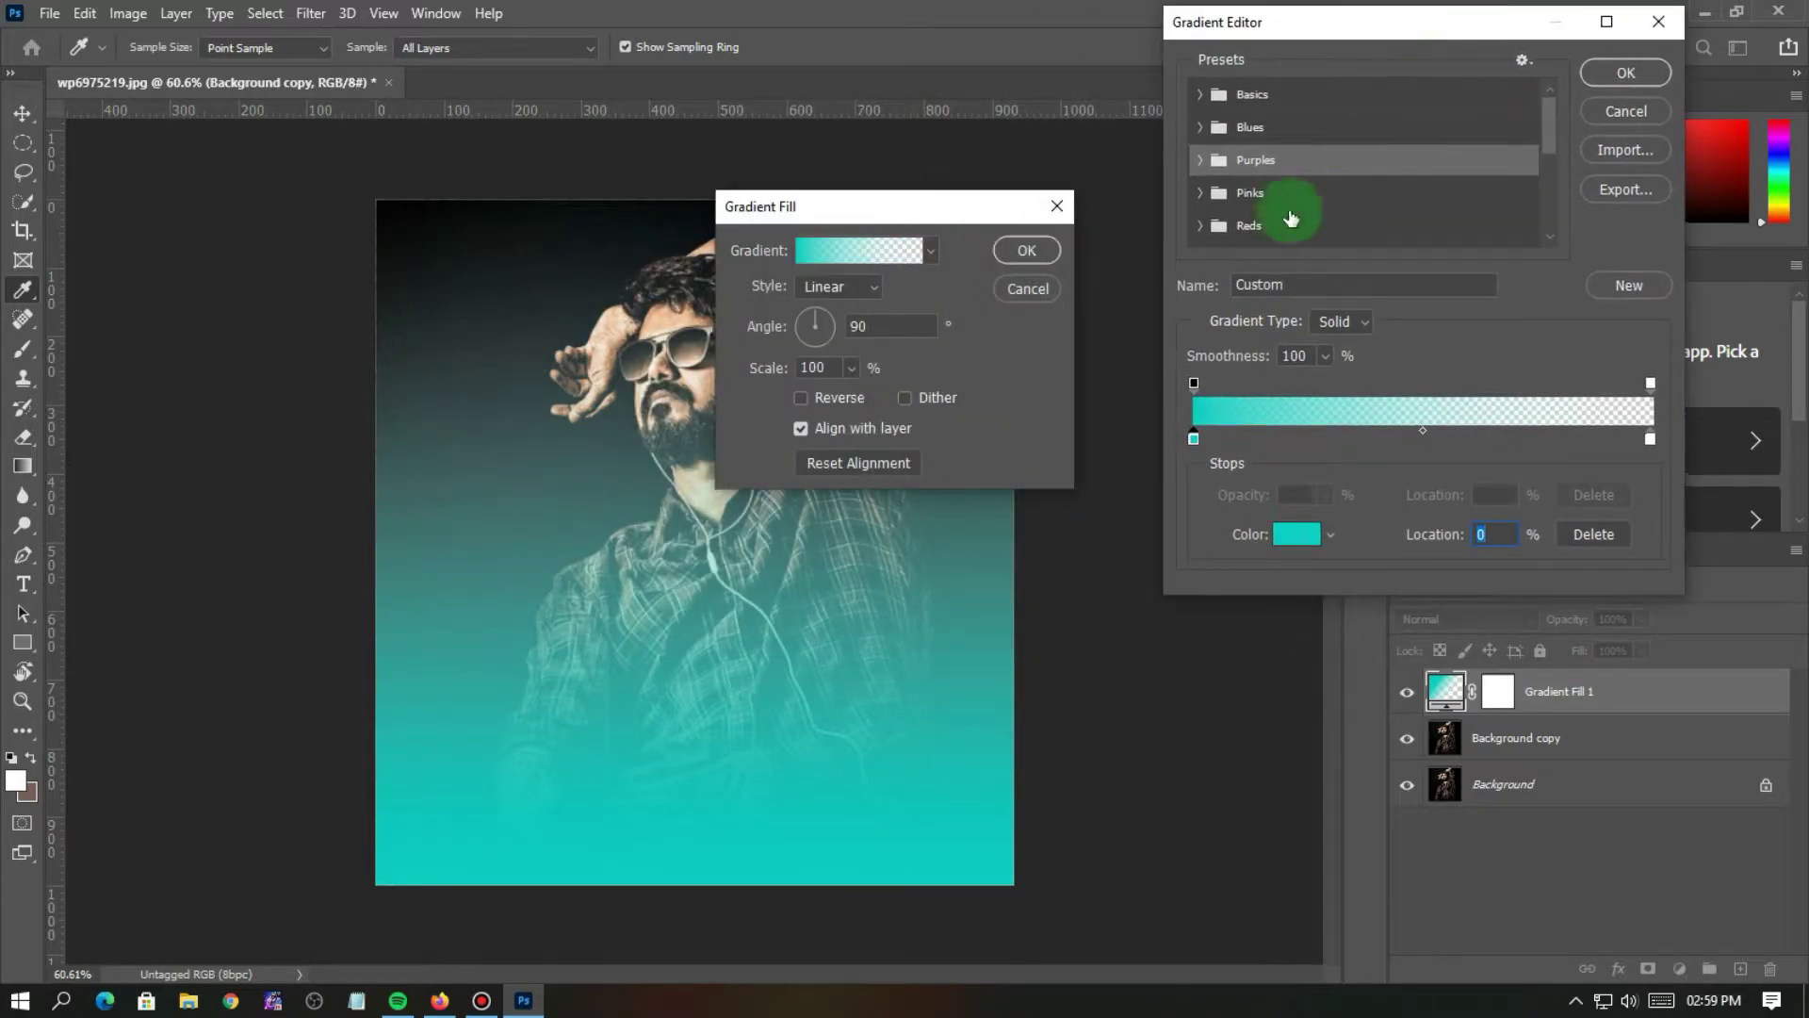
click(1625, 73)
drag(925, 218, 1393, 122)
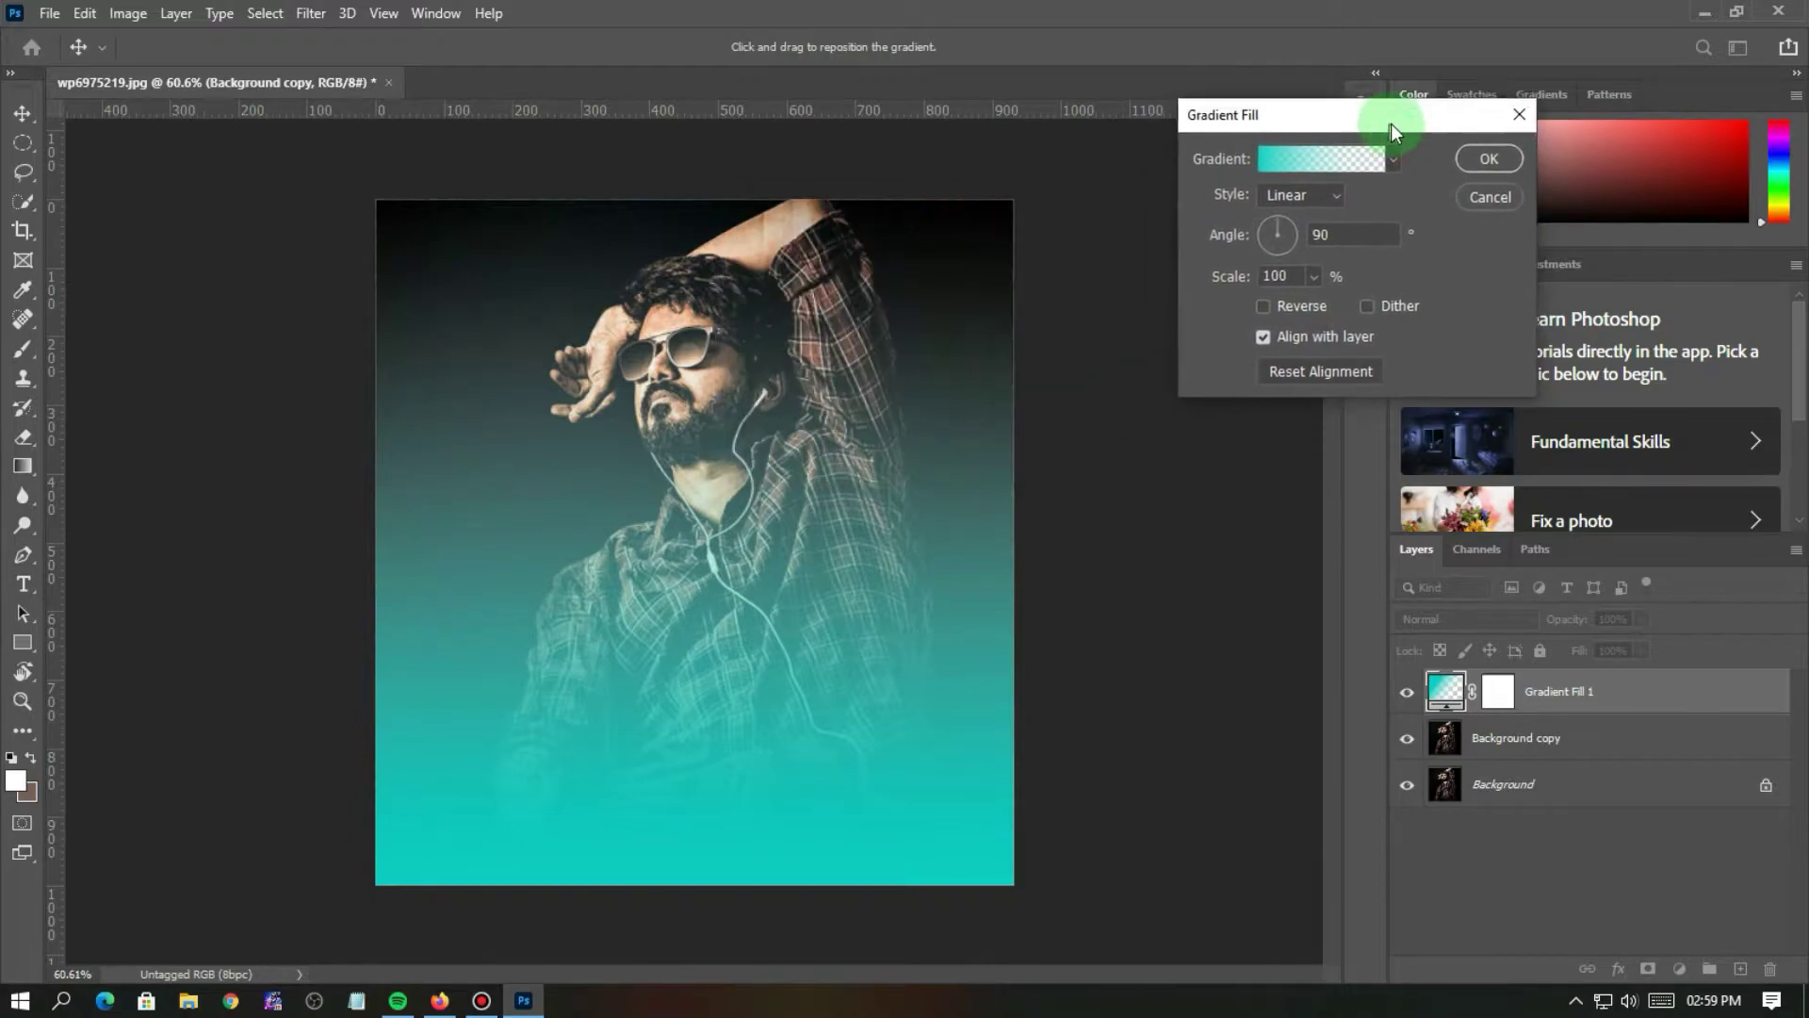
click(1323, 231)
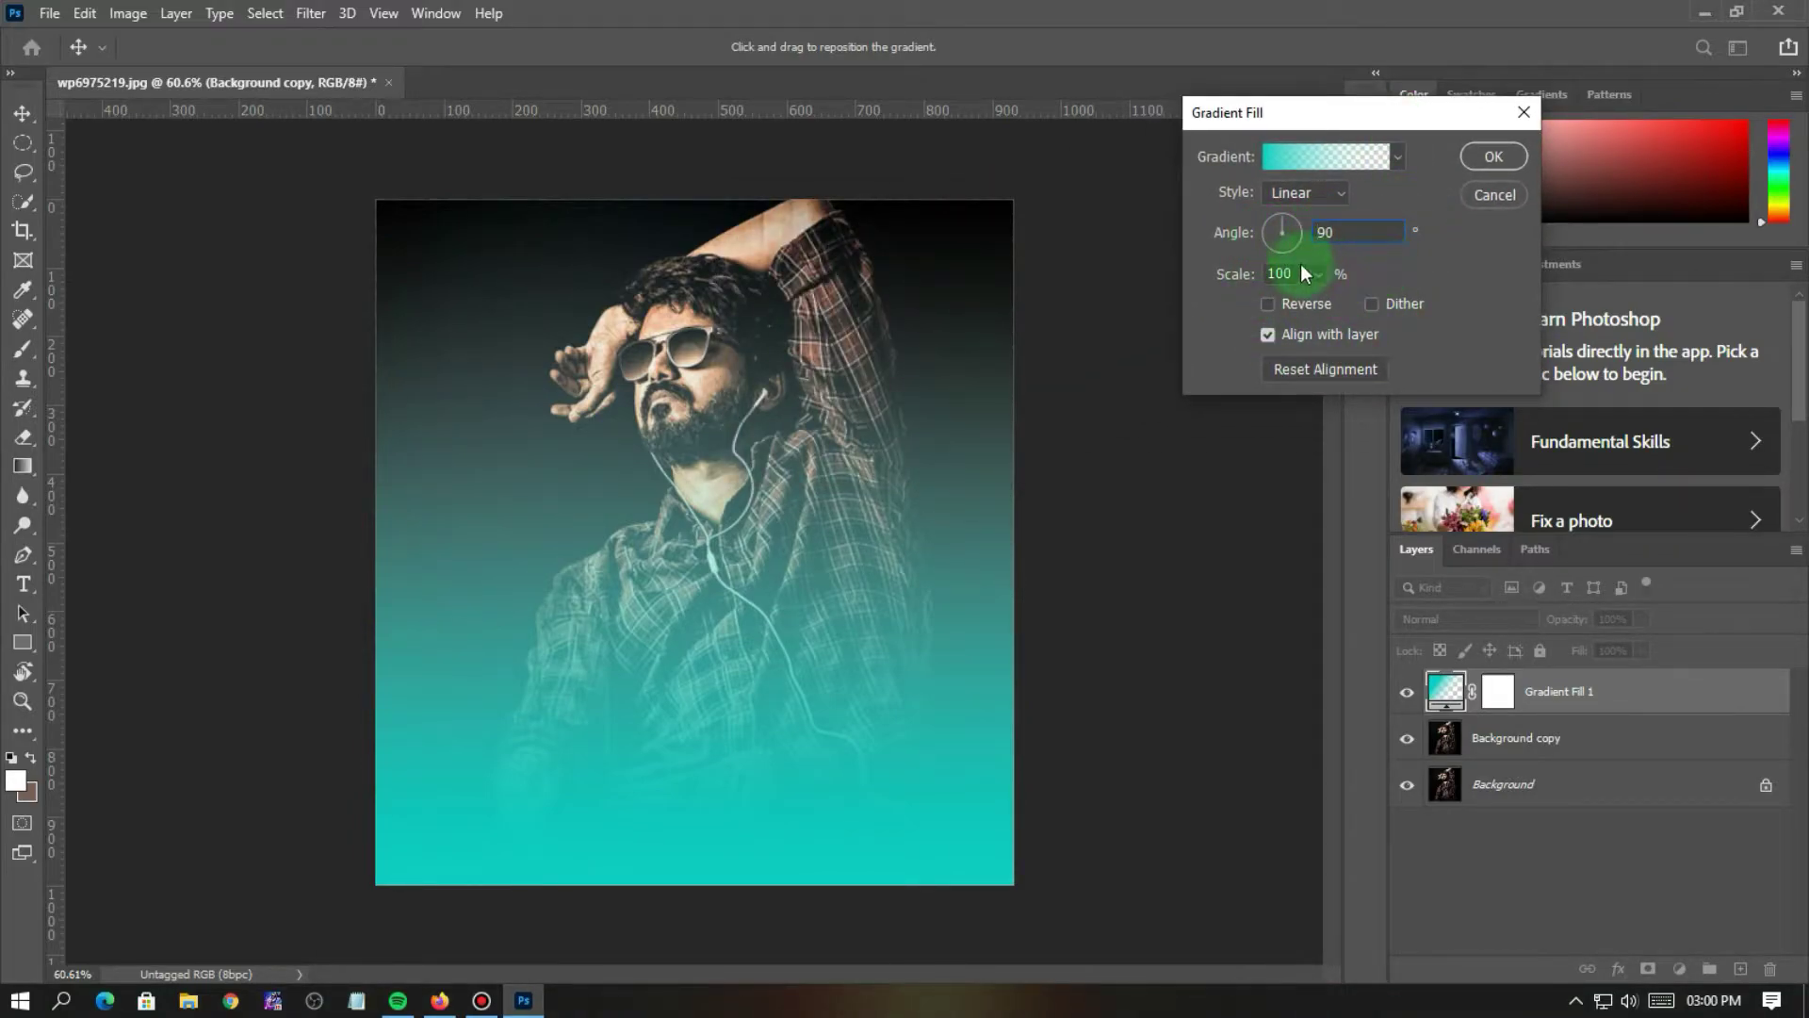
click(1264, 236)
text(0)
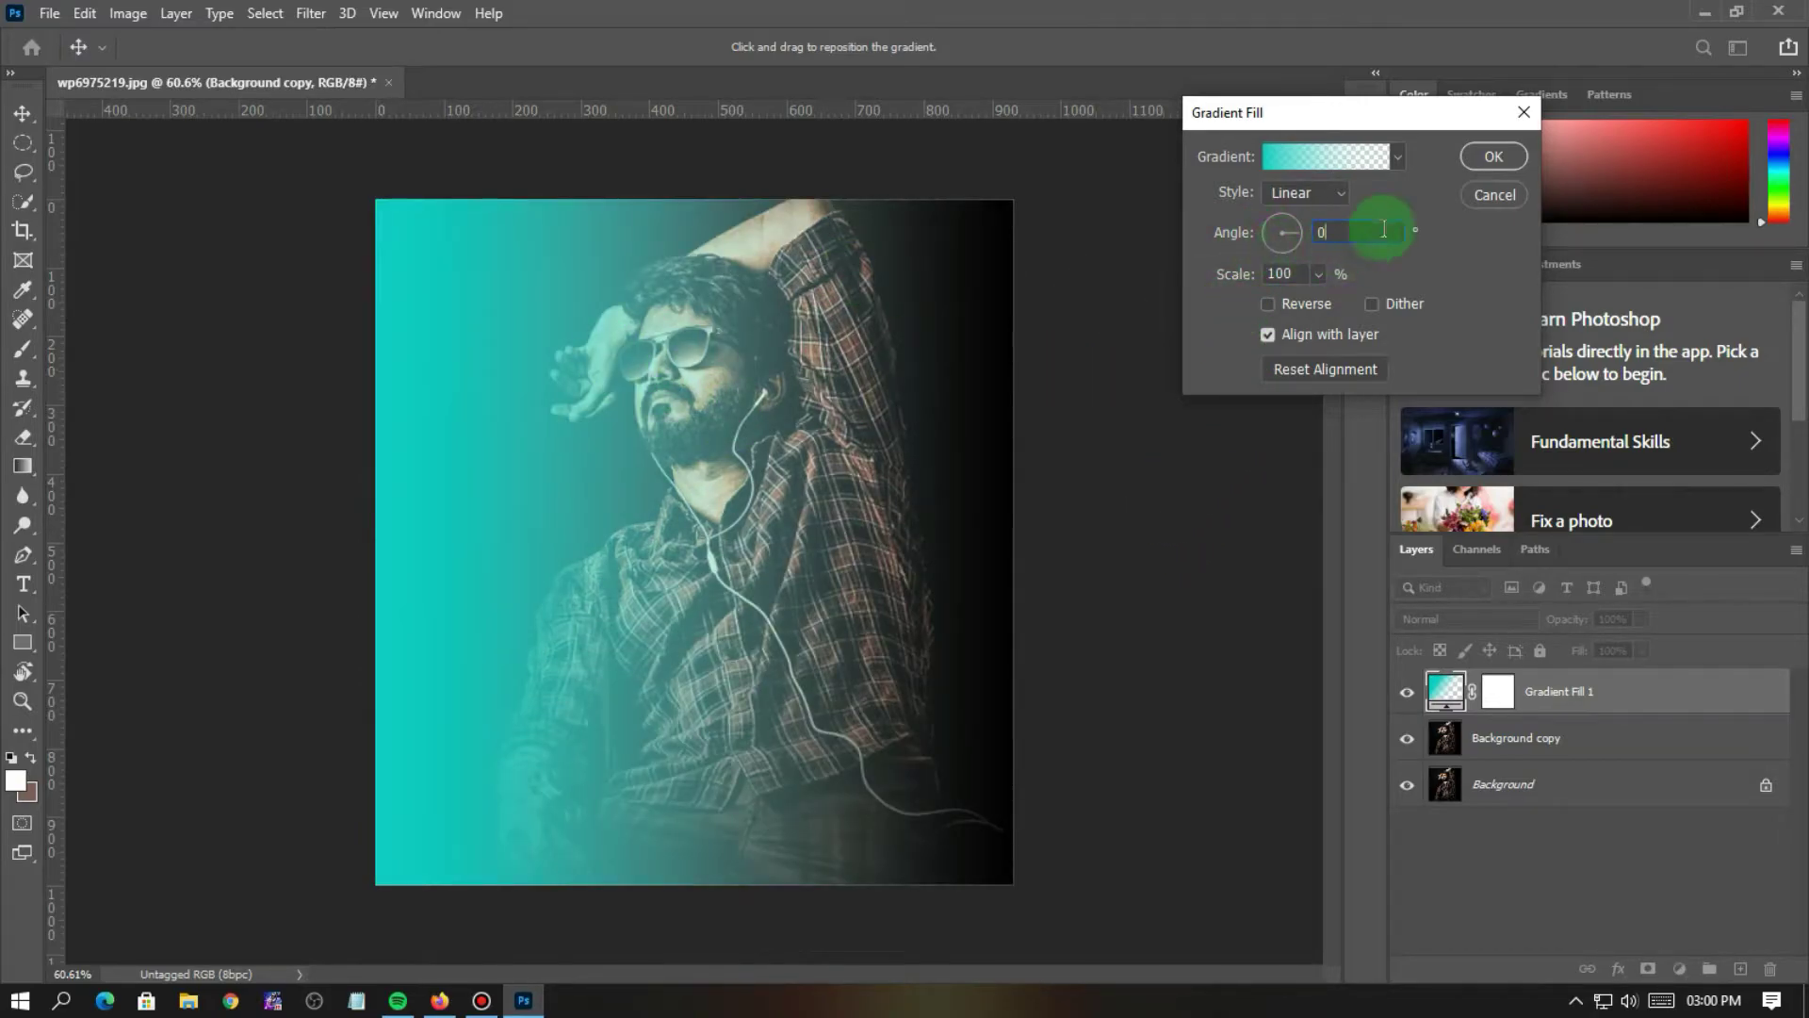
click(1492, 157)
click(1447, 695)
- Move the gradient's opacity stops so the teal fades out around 56%, just past the middle
double_click(1447, 696)
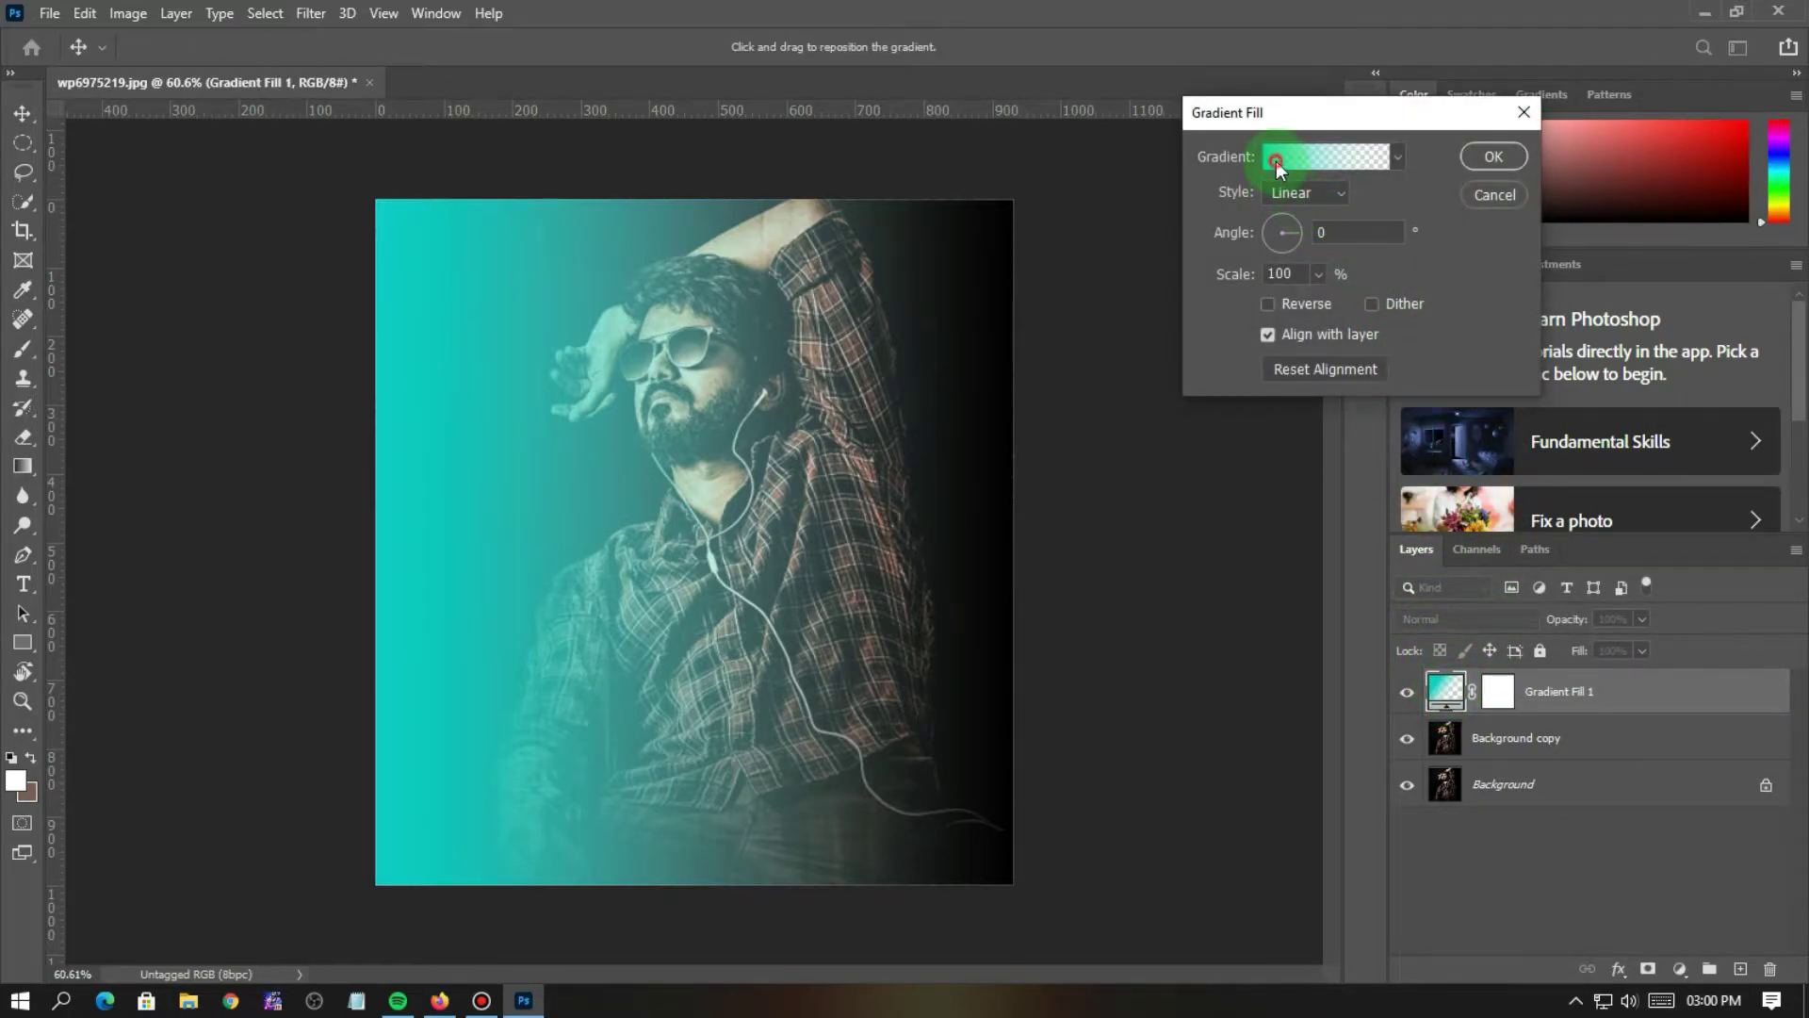
click(1276, 161)
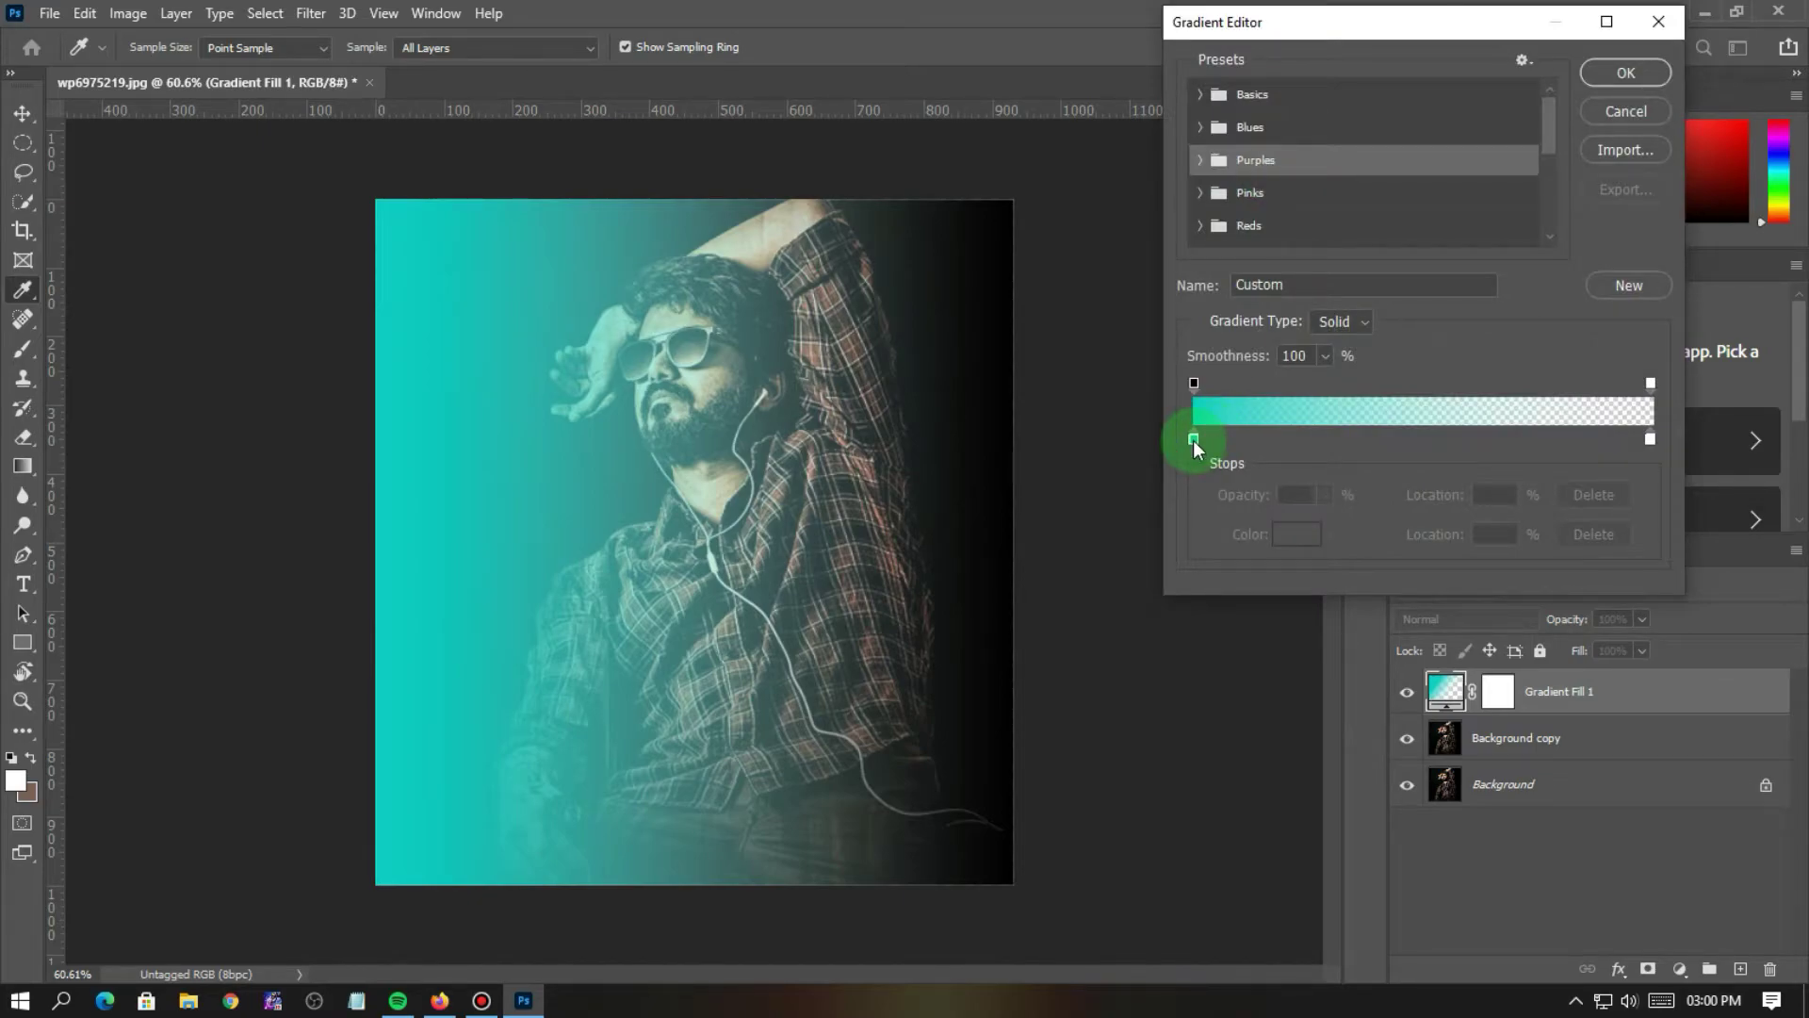
drag(1197, 384, 1244, 381)
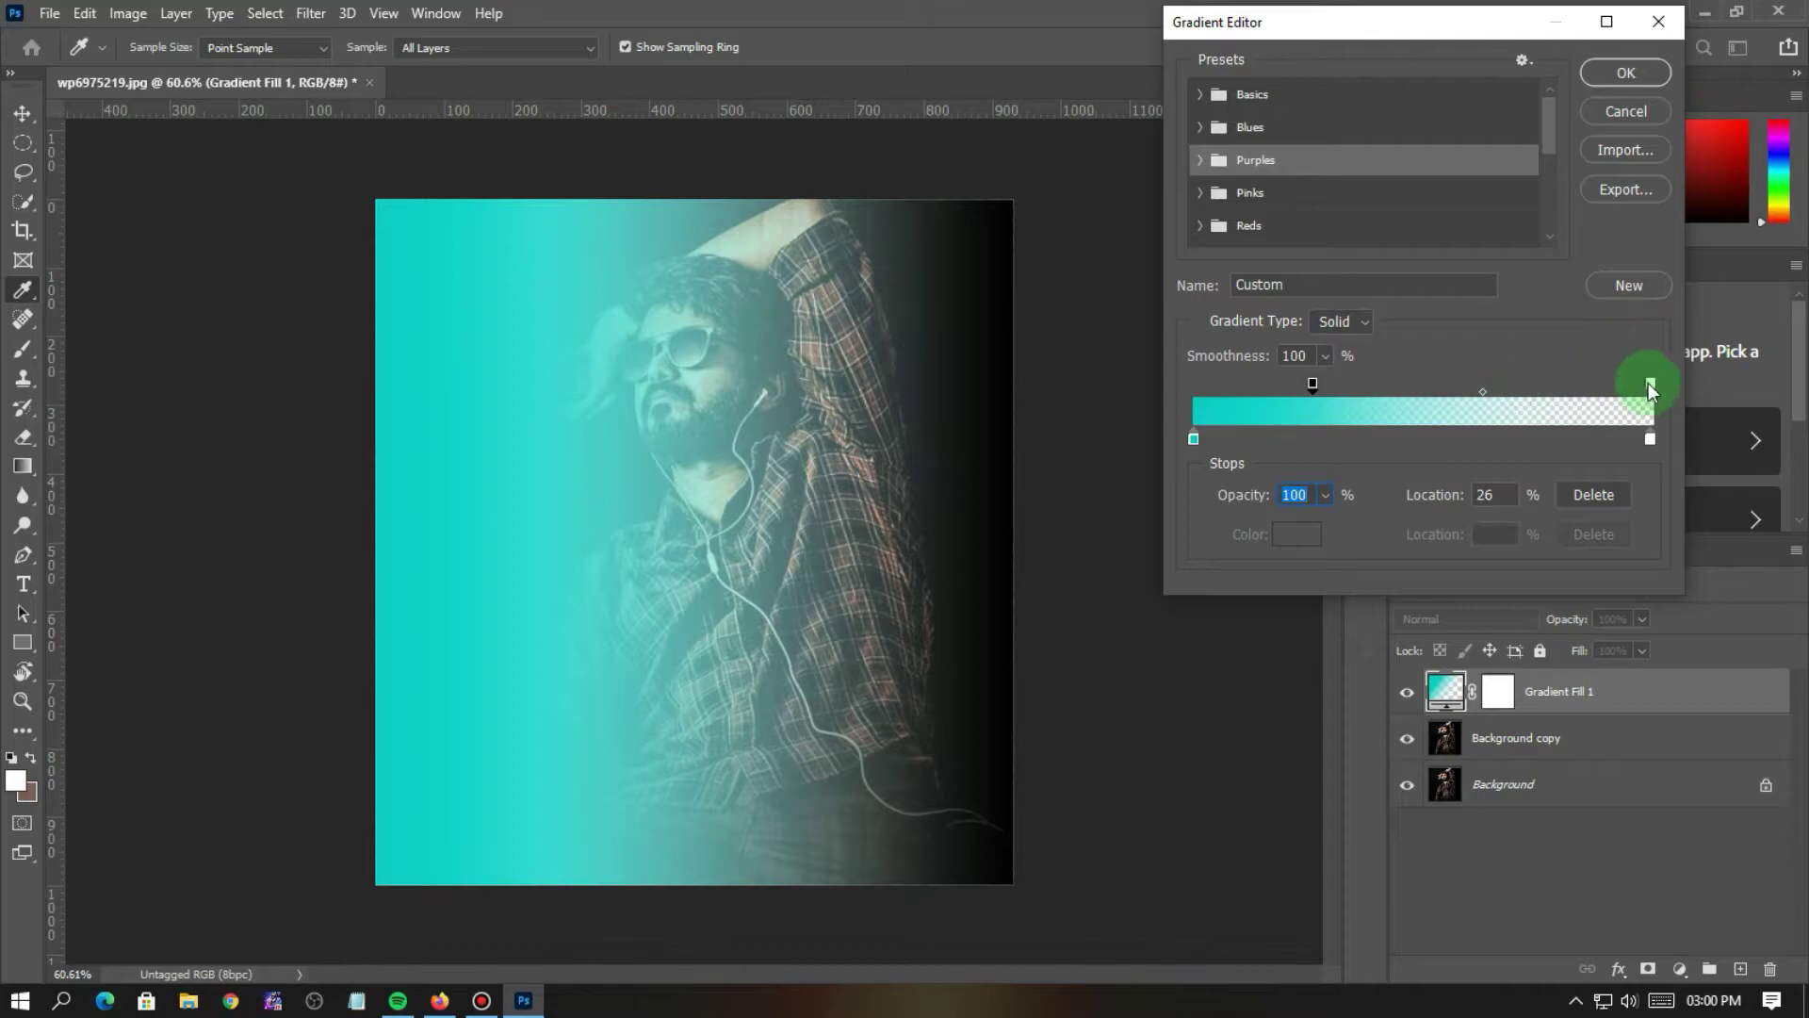
drag(1650, 385, 1484, 386)
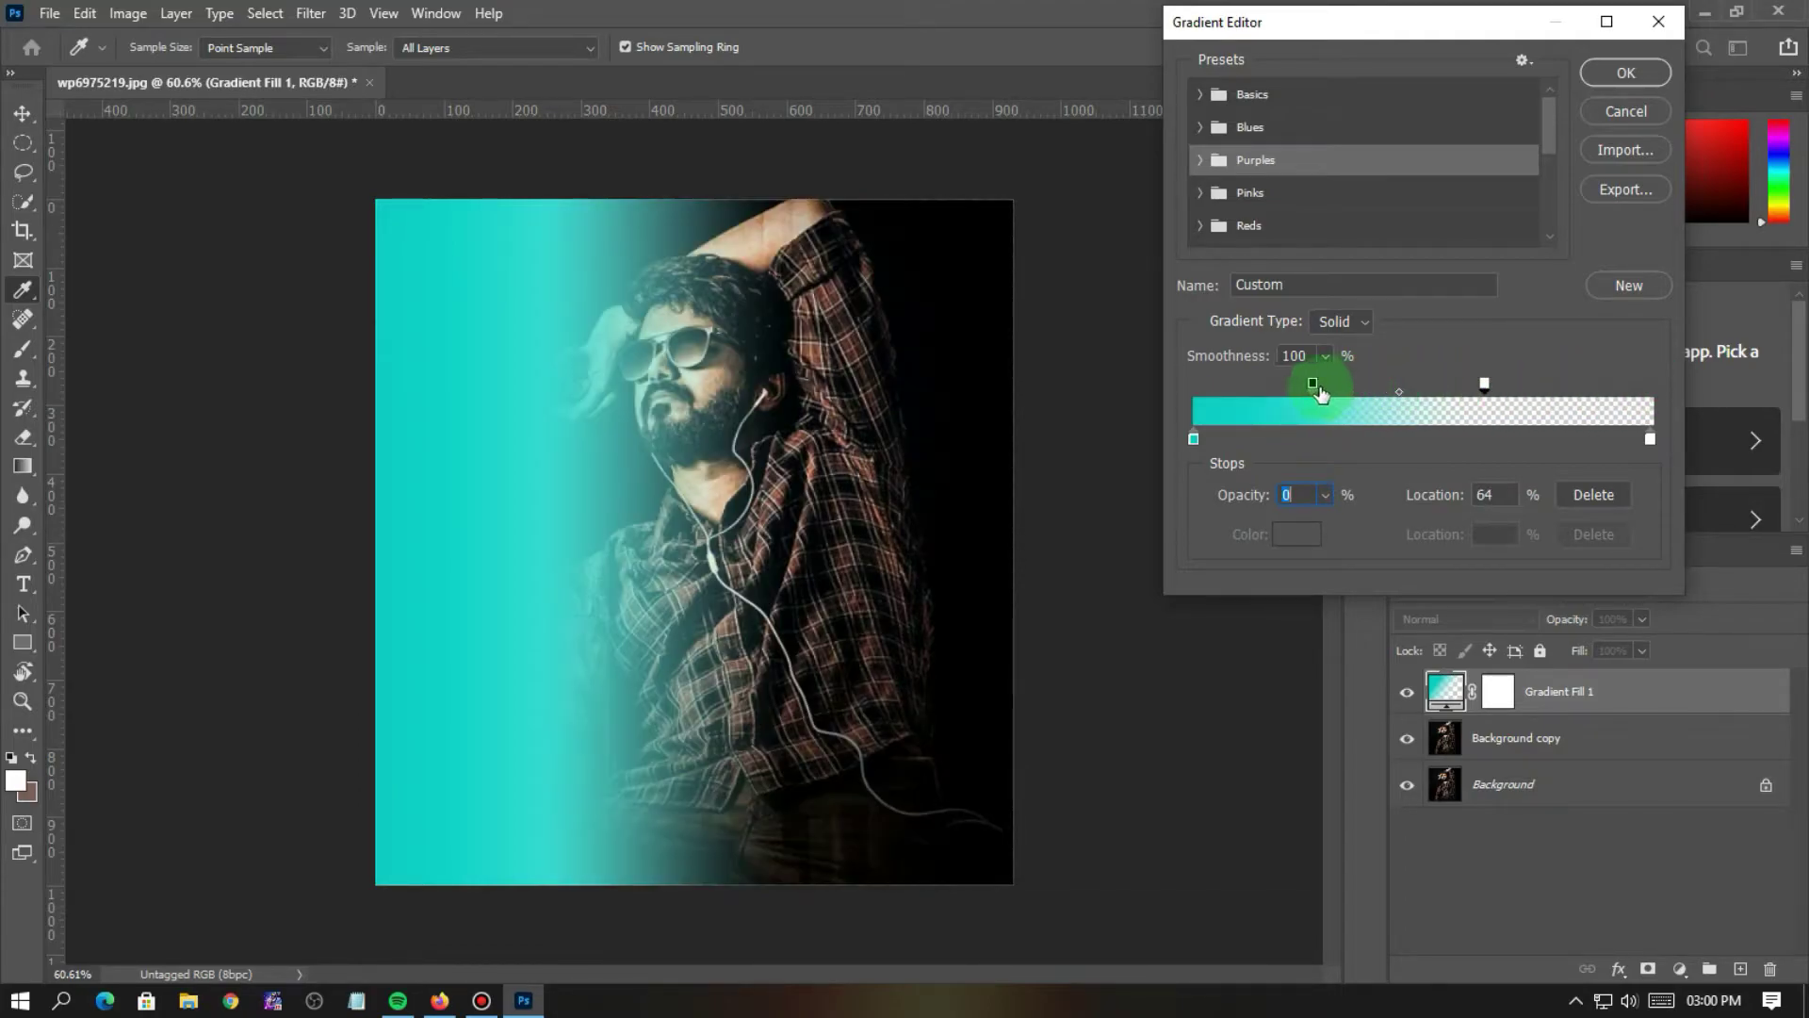
drag(1311, 384, 1415, 383)
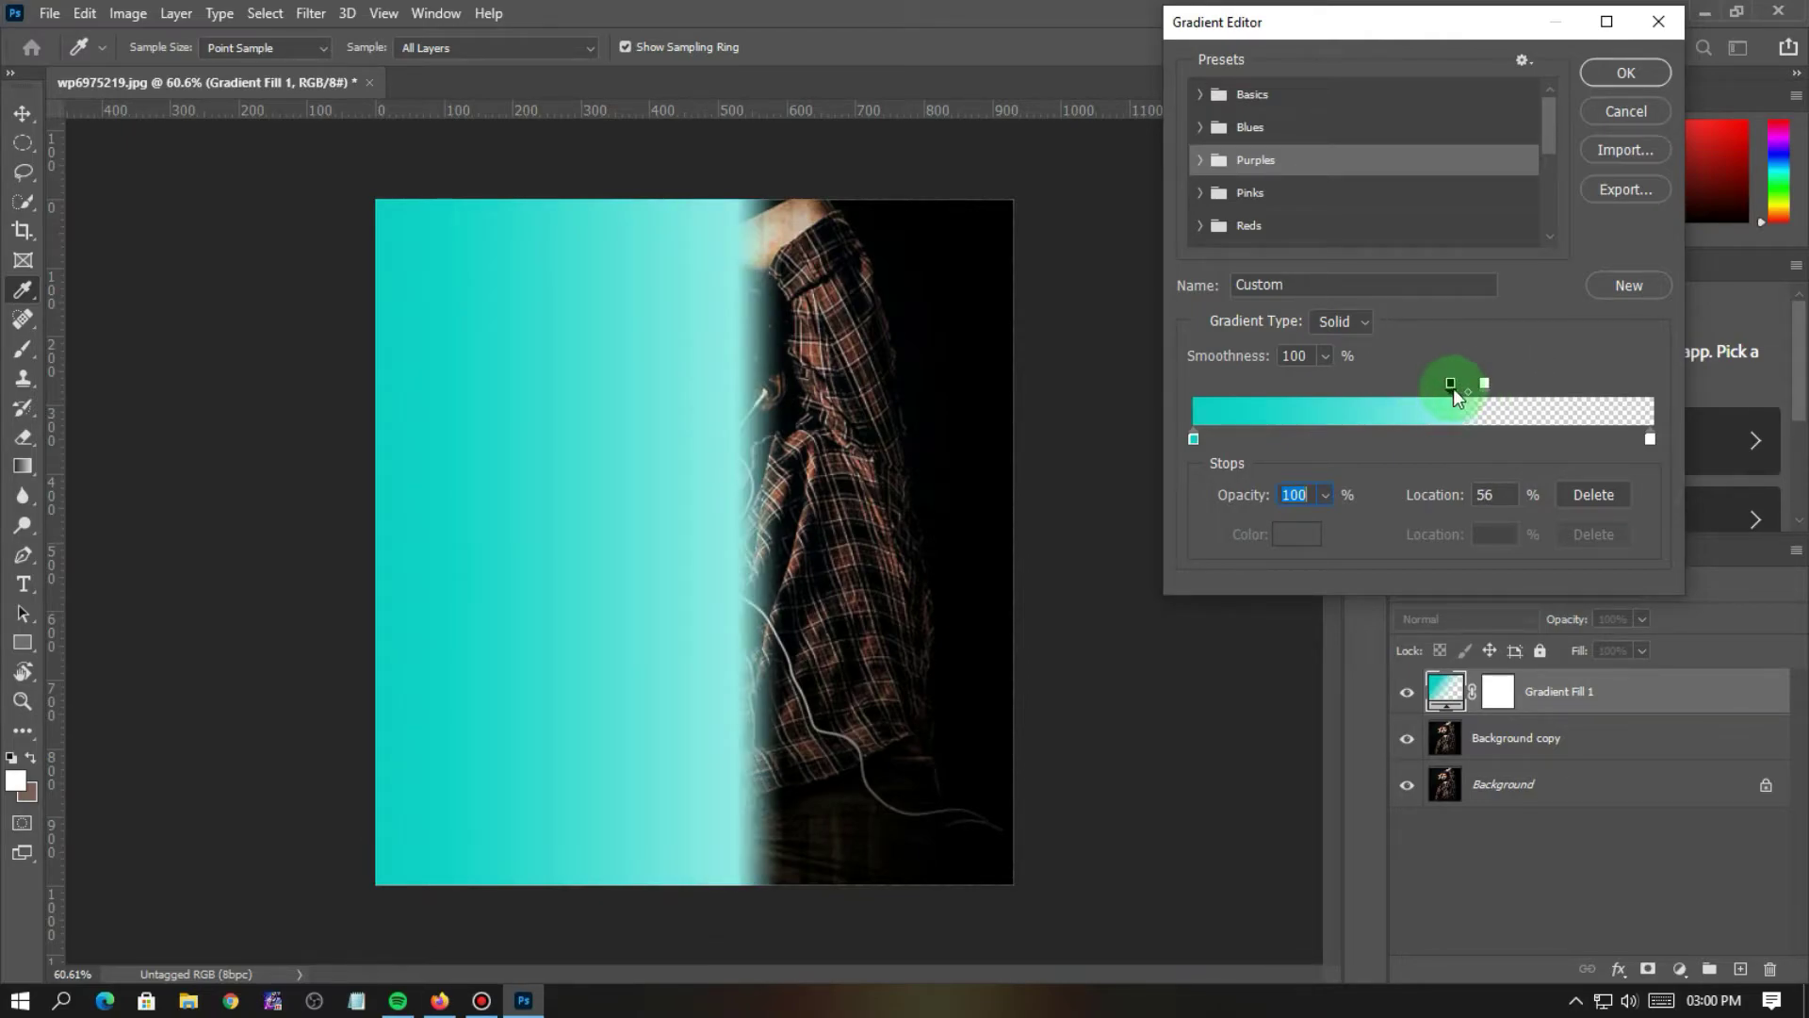
mouse_move(1451, 380)
mouse_down()
mouse_move(1433, 382)
mouse_move(1474, 385)
mouse_up()
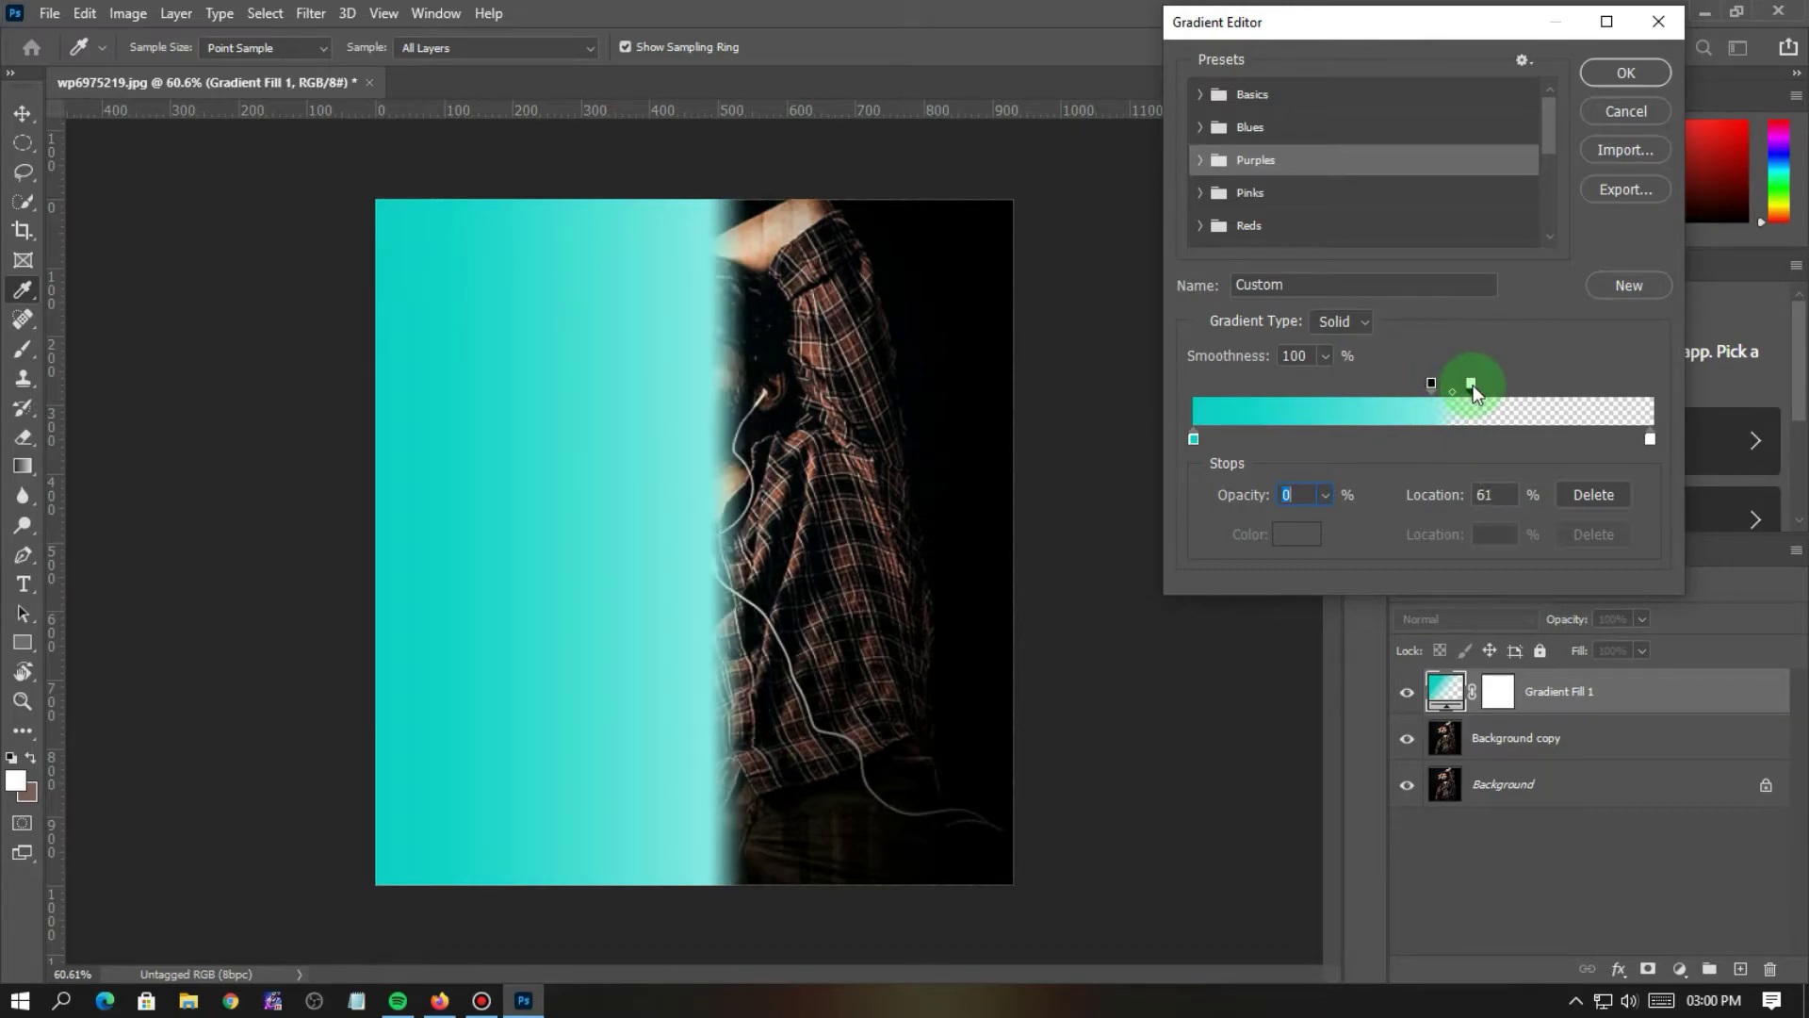
- Change the left stop colour to cyan blue #00a2d1 and apply the gradient
double_click(1195, 439)
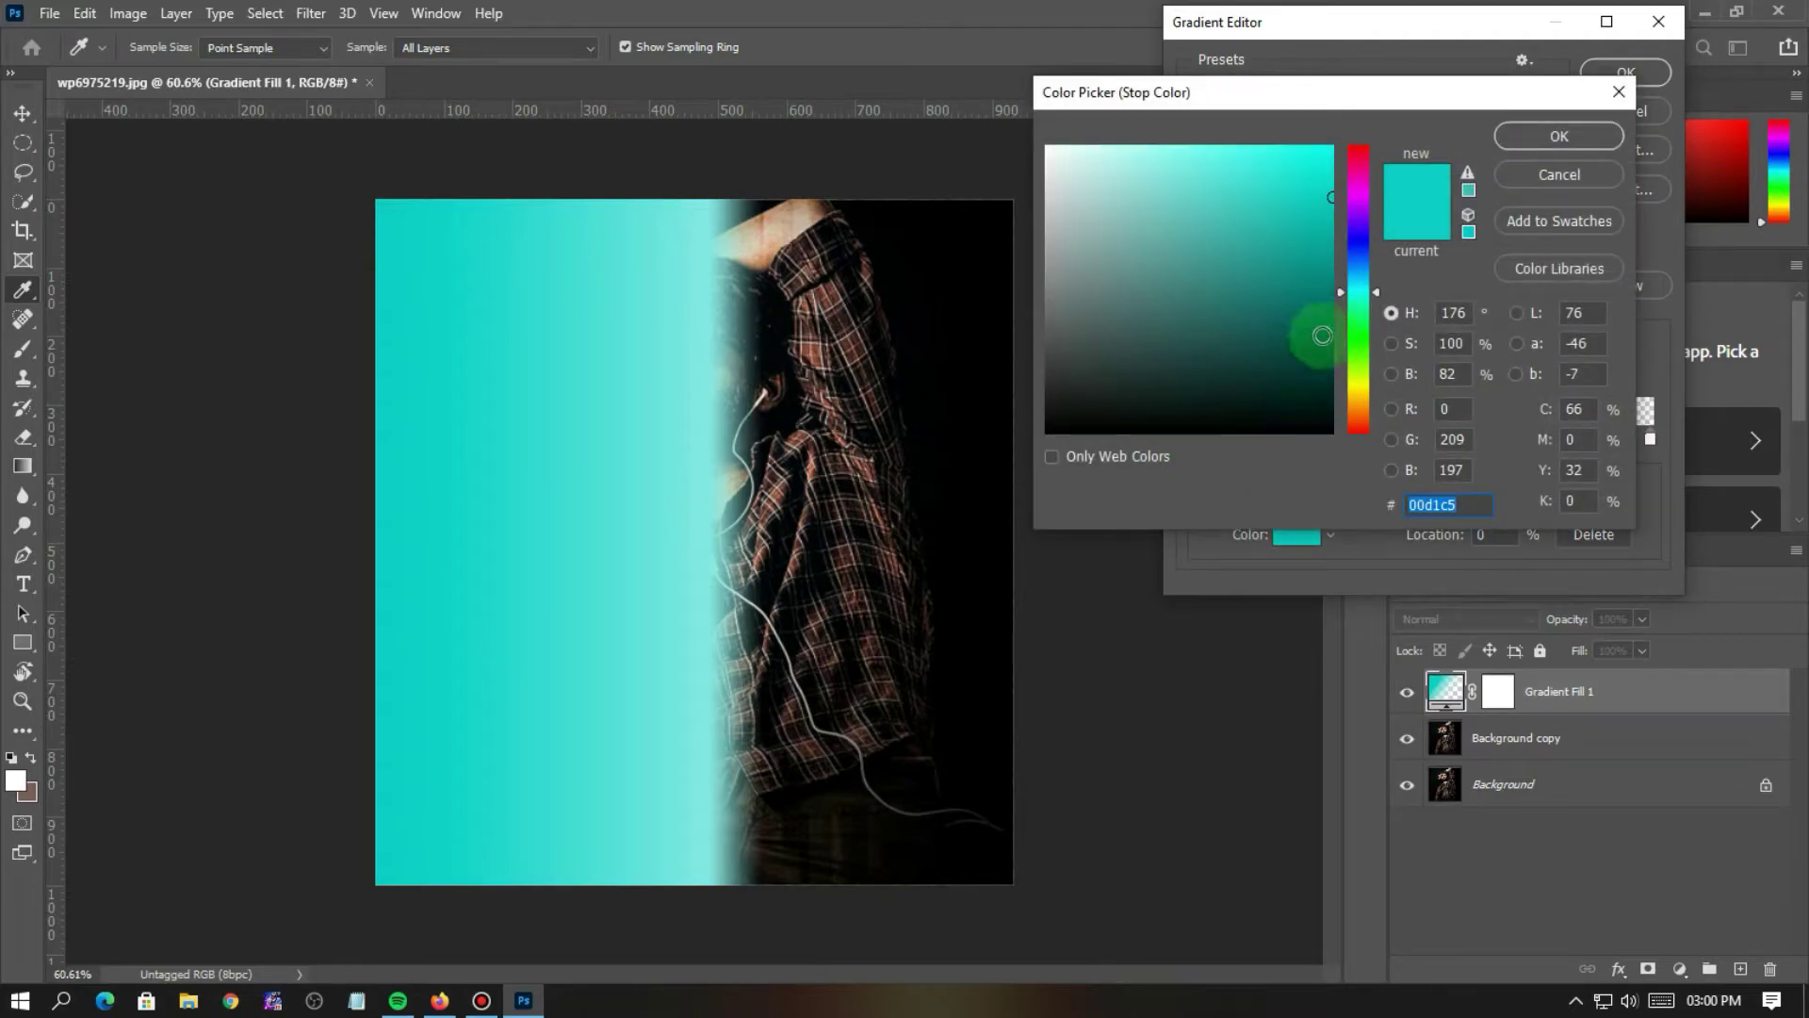
click(1356, 268)
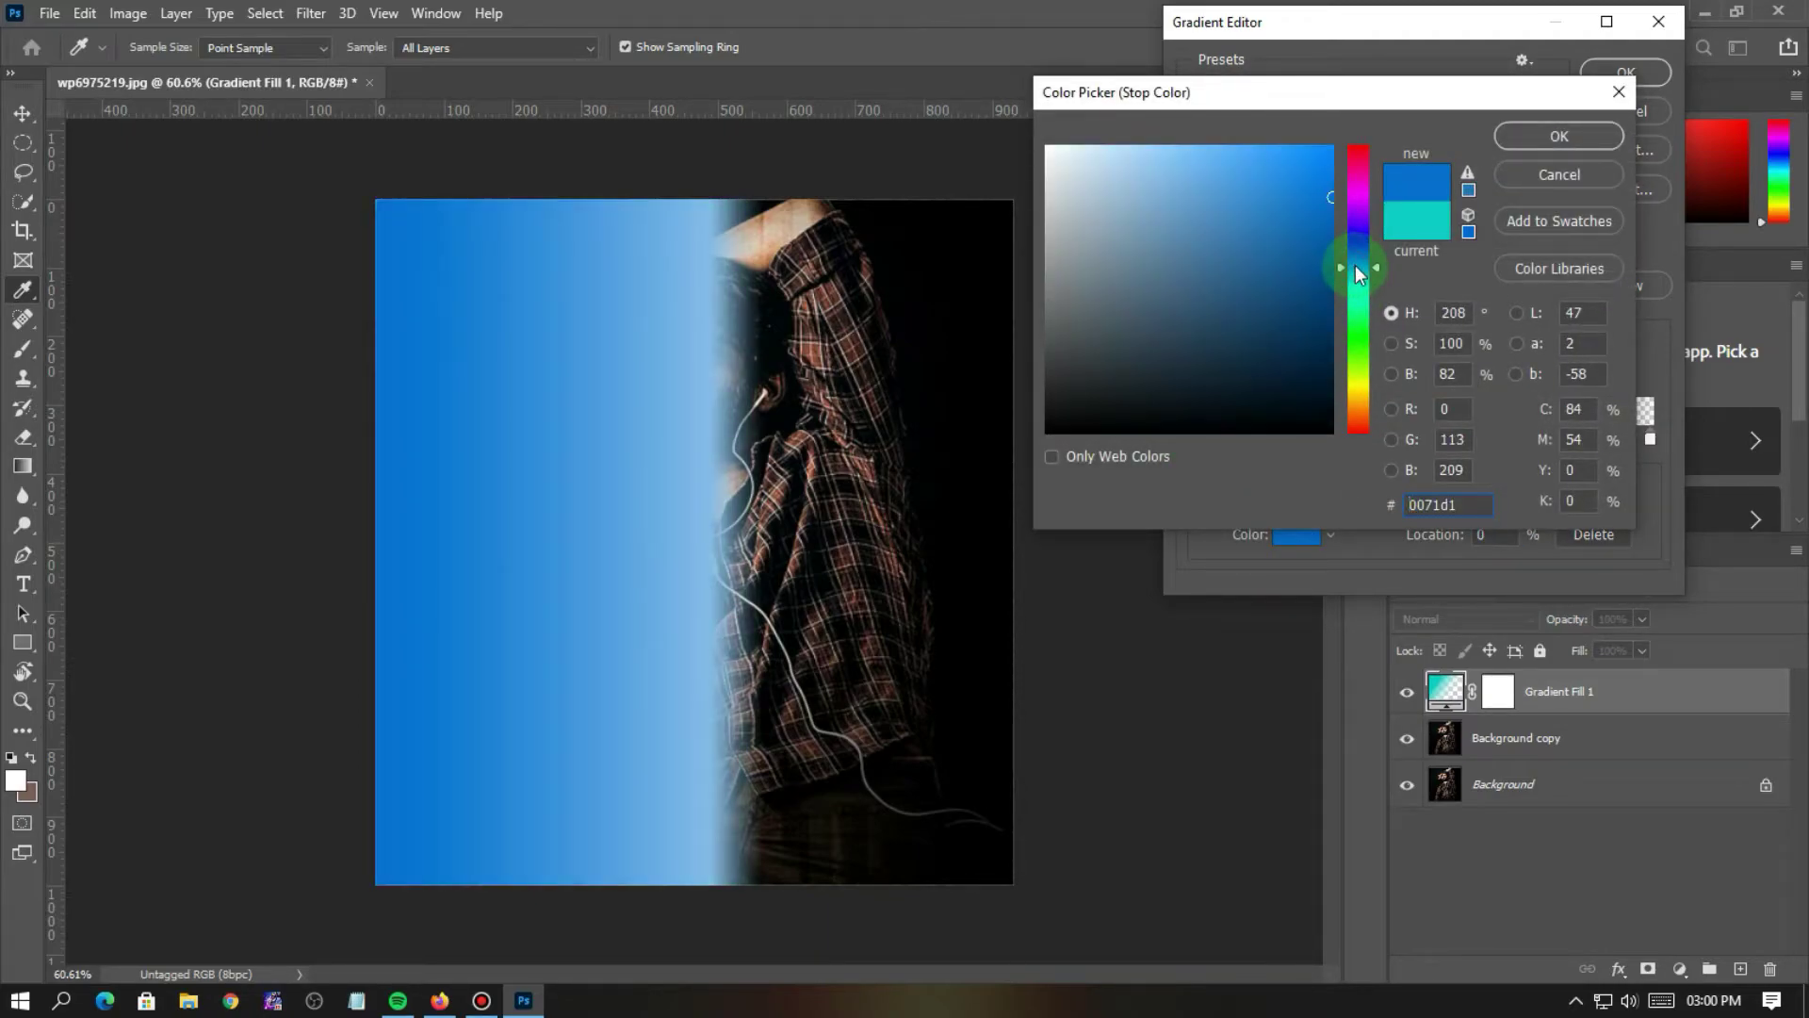
drag(1358, 260, 1357, 252)
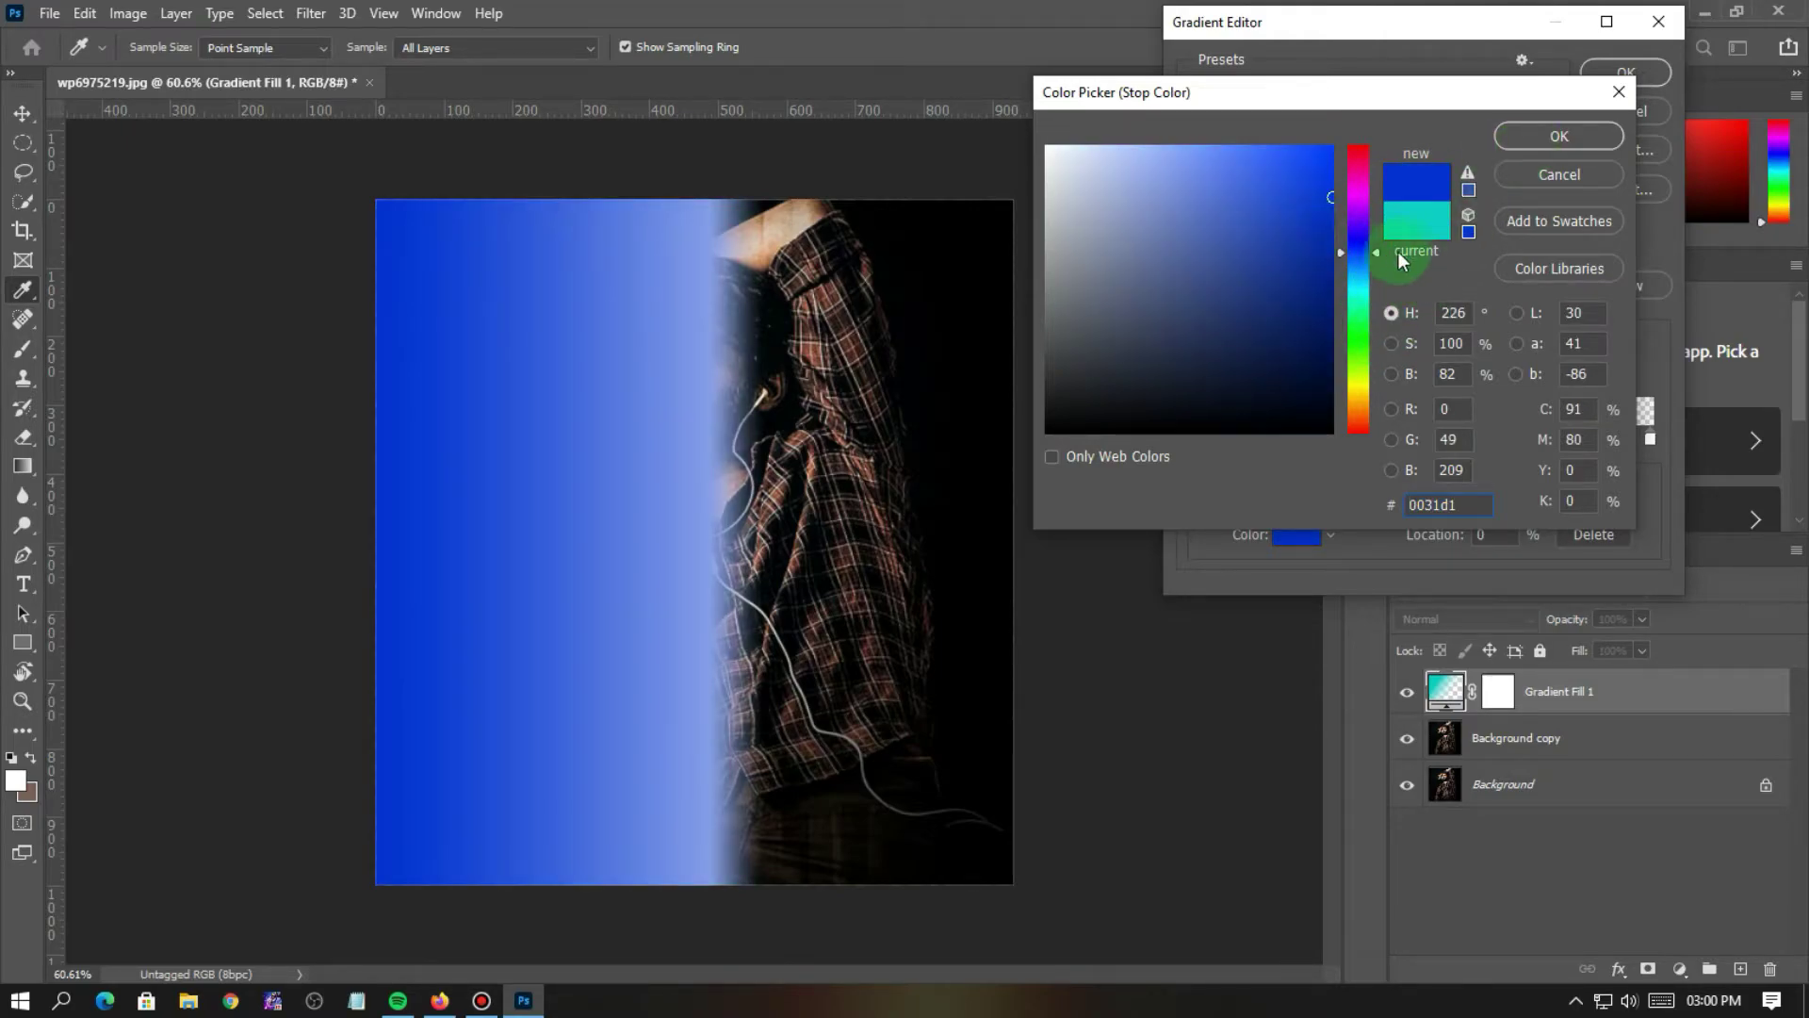
click(1356, 297)
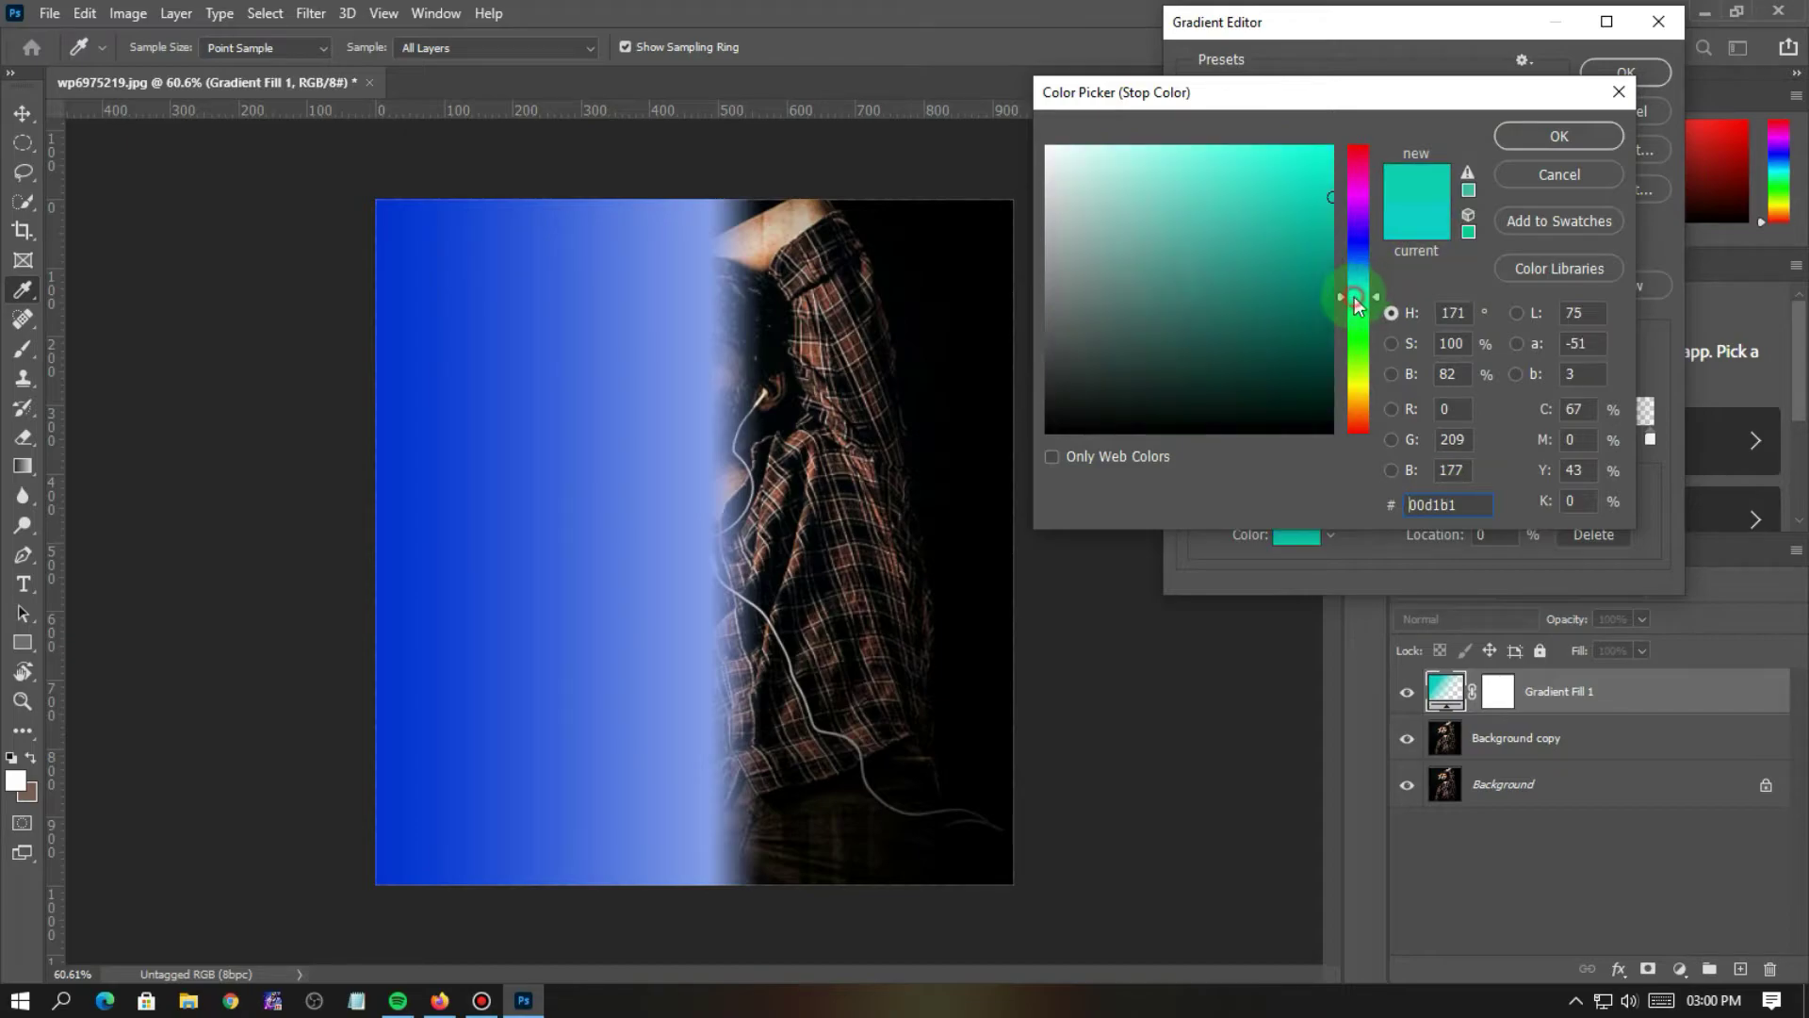
click(1350, 278)
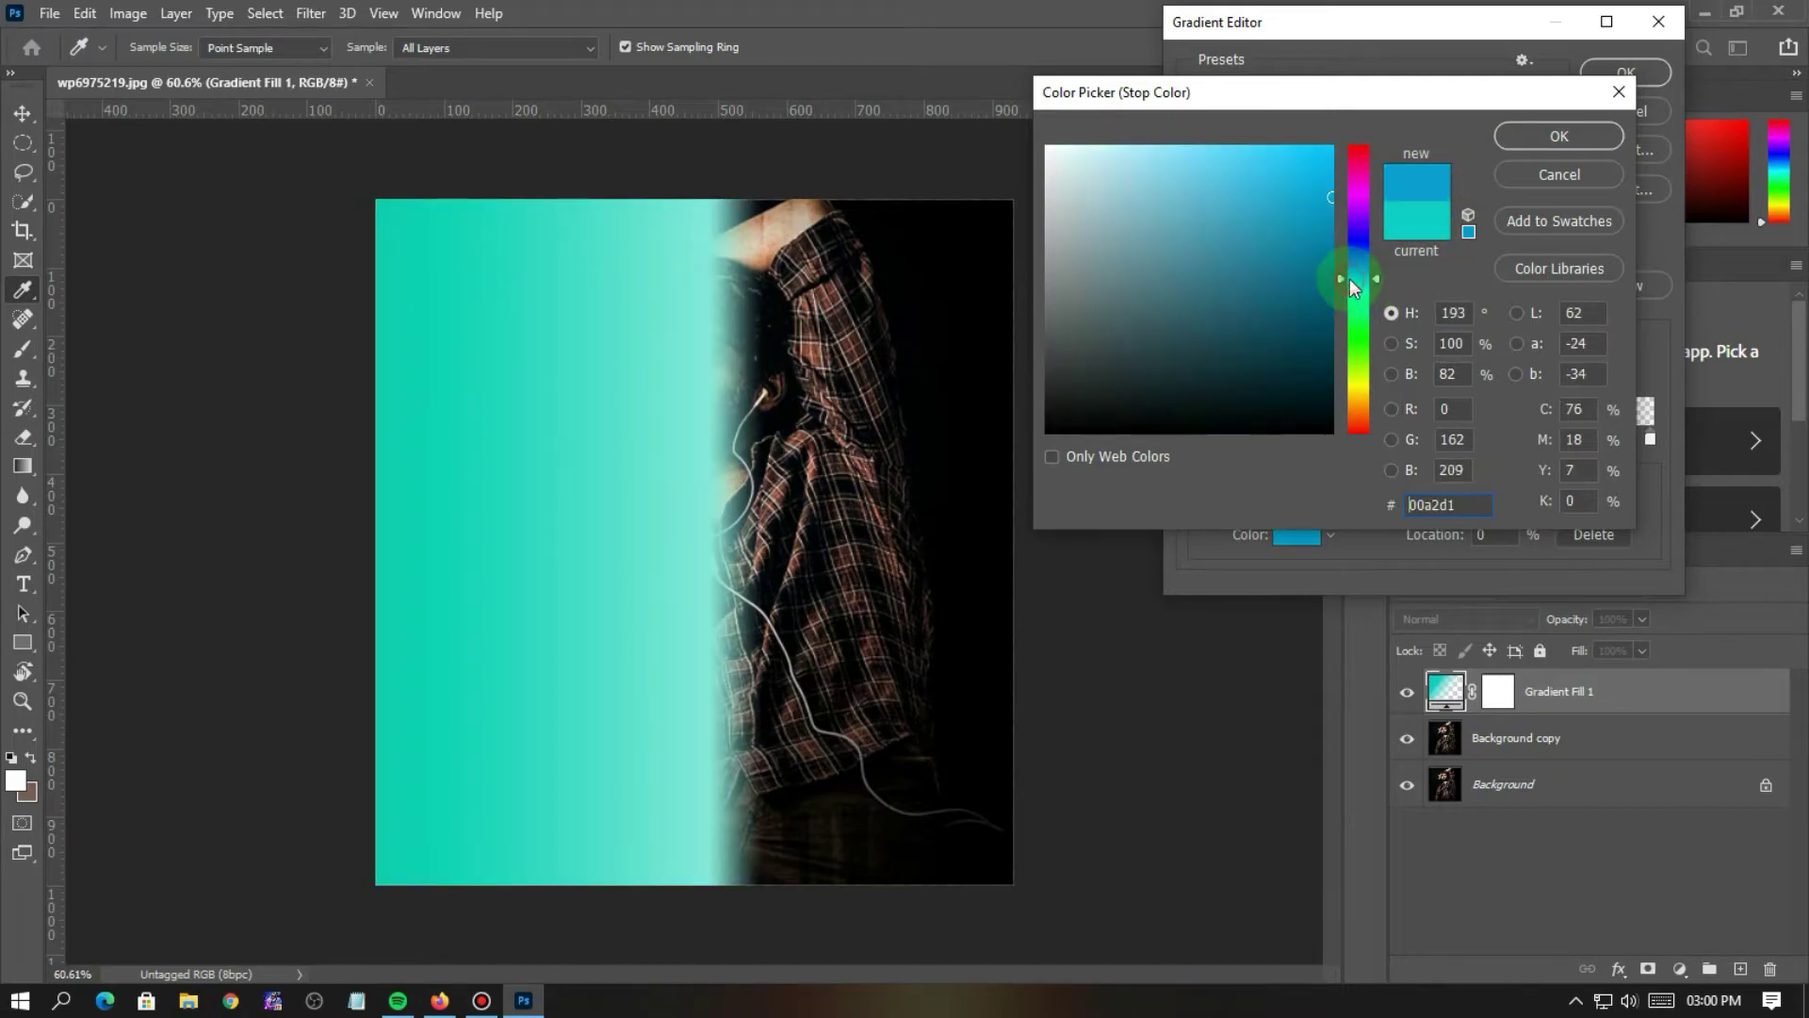
click(1560, 137)
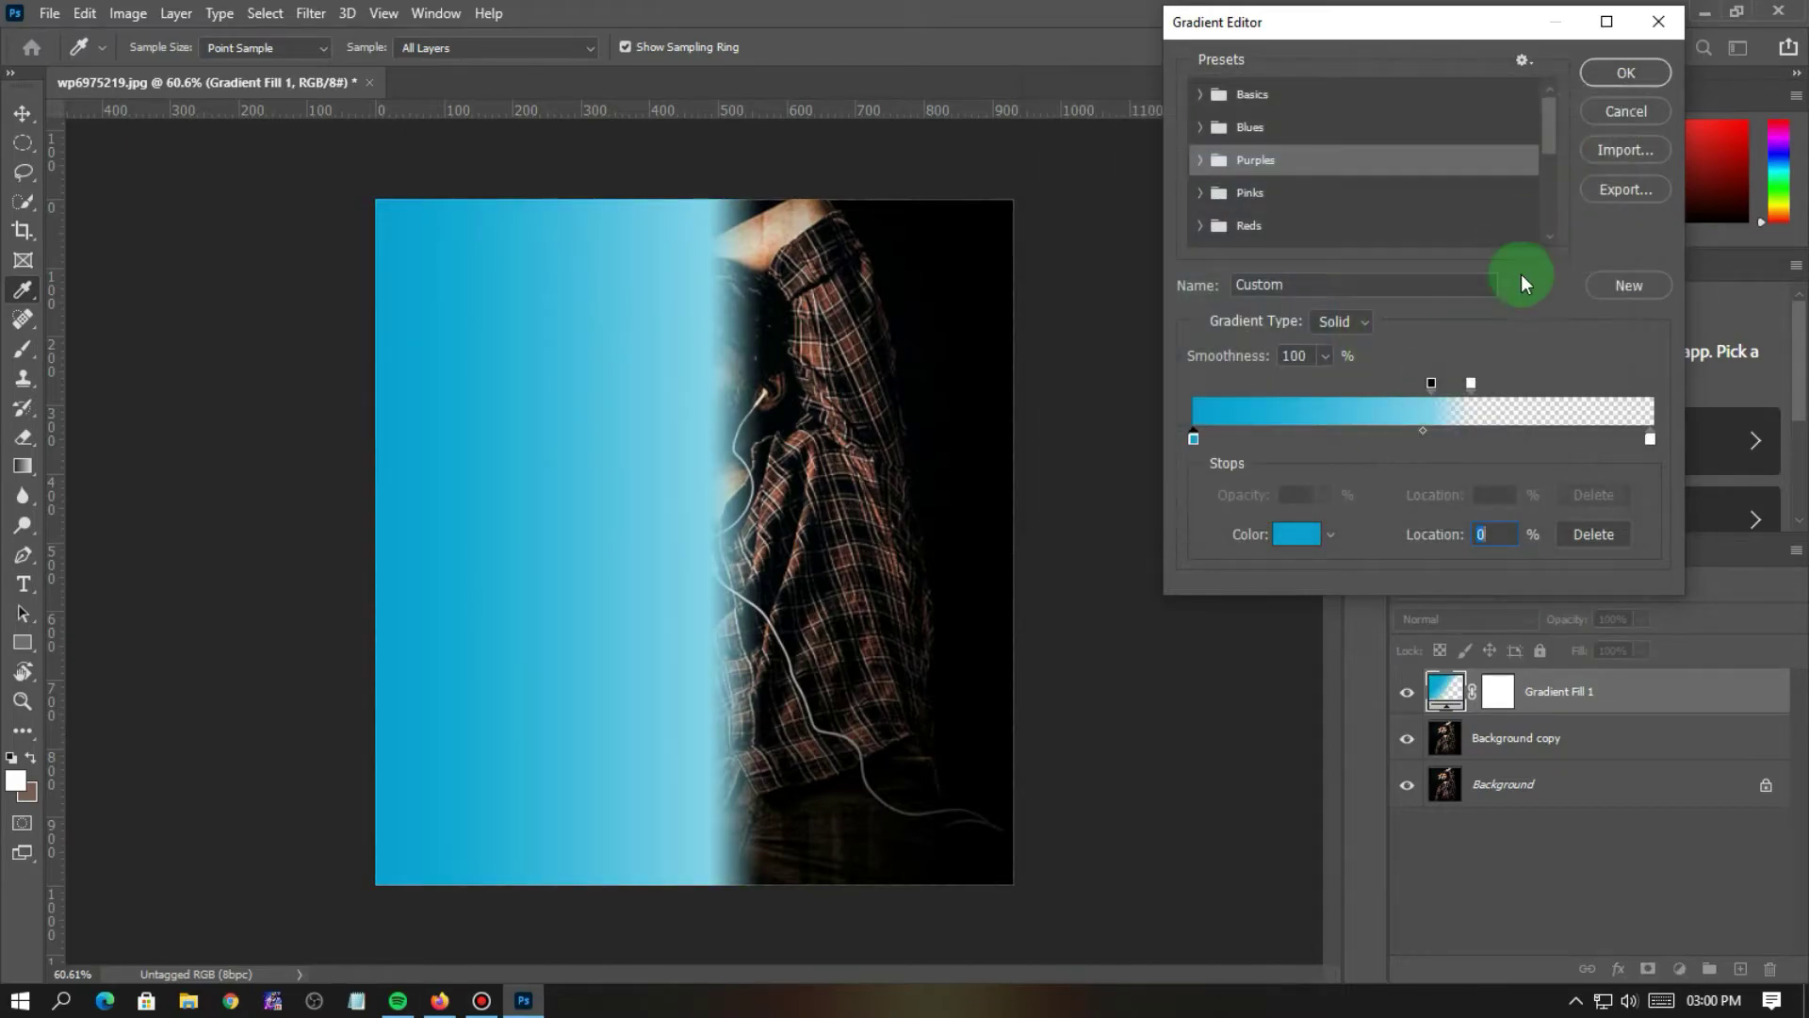
click(1461, 383)
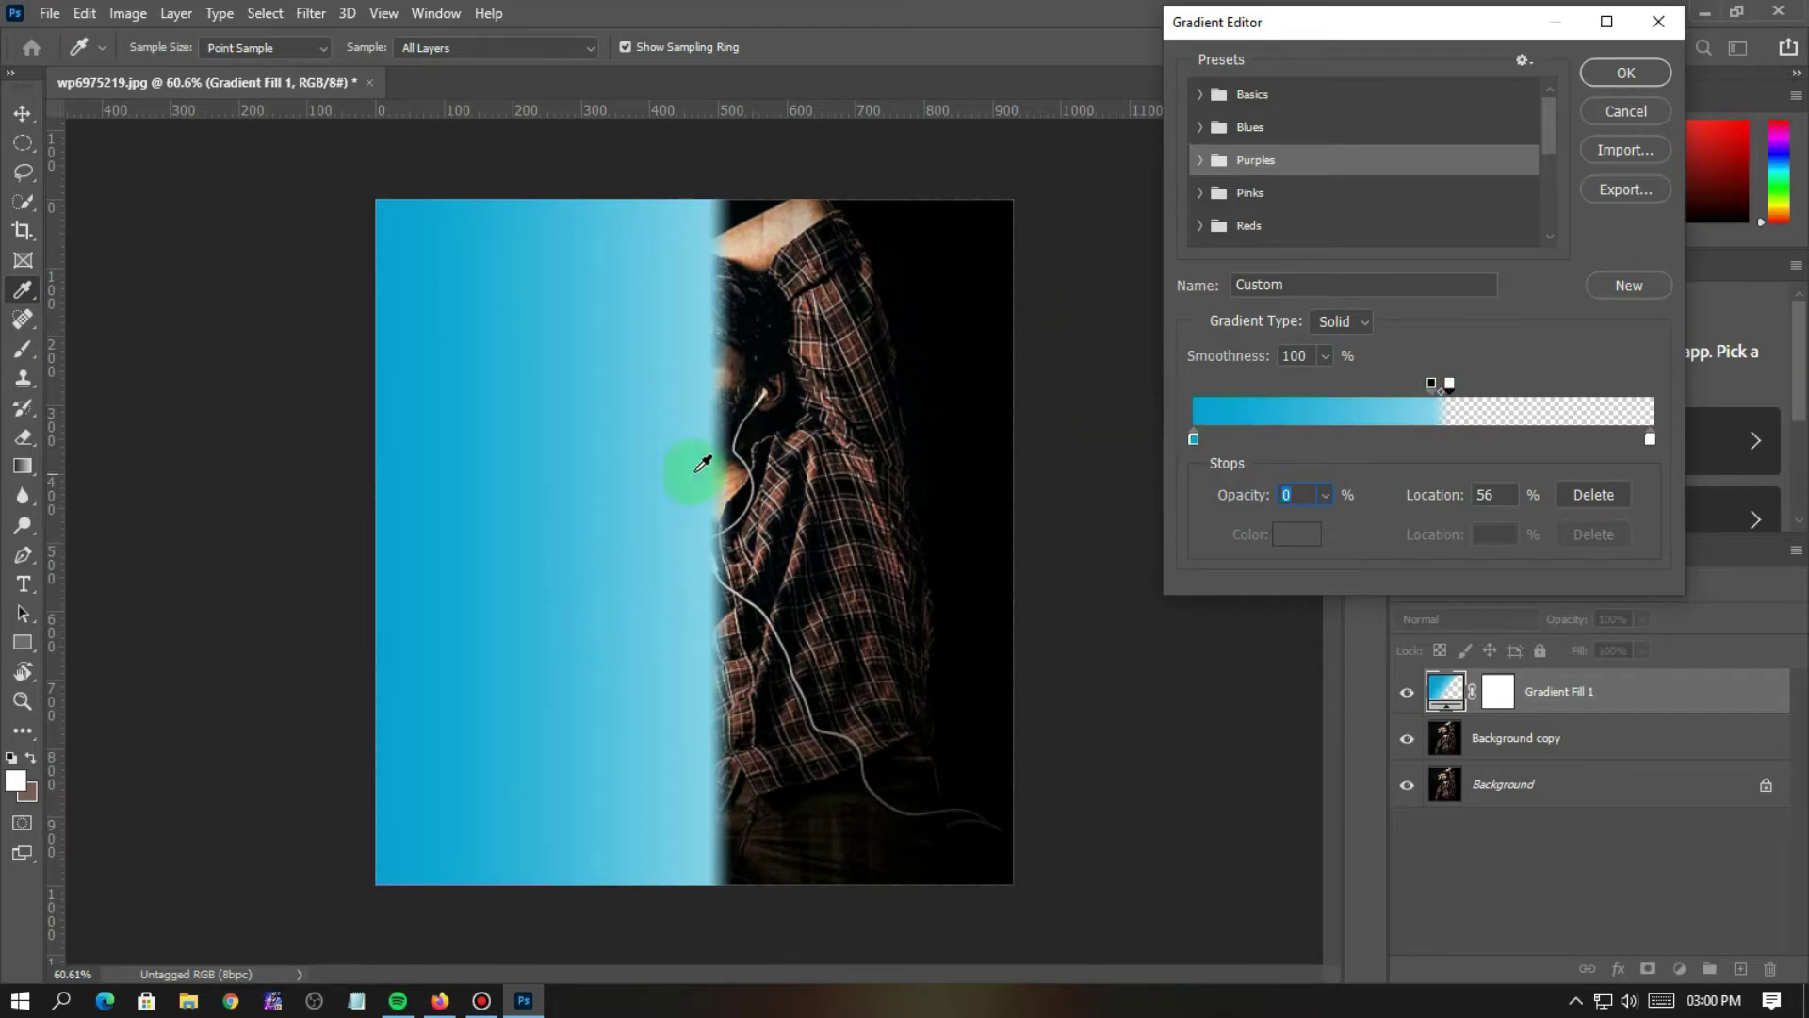
click(1604, 77)
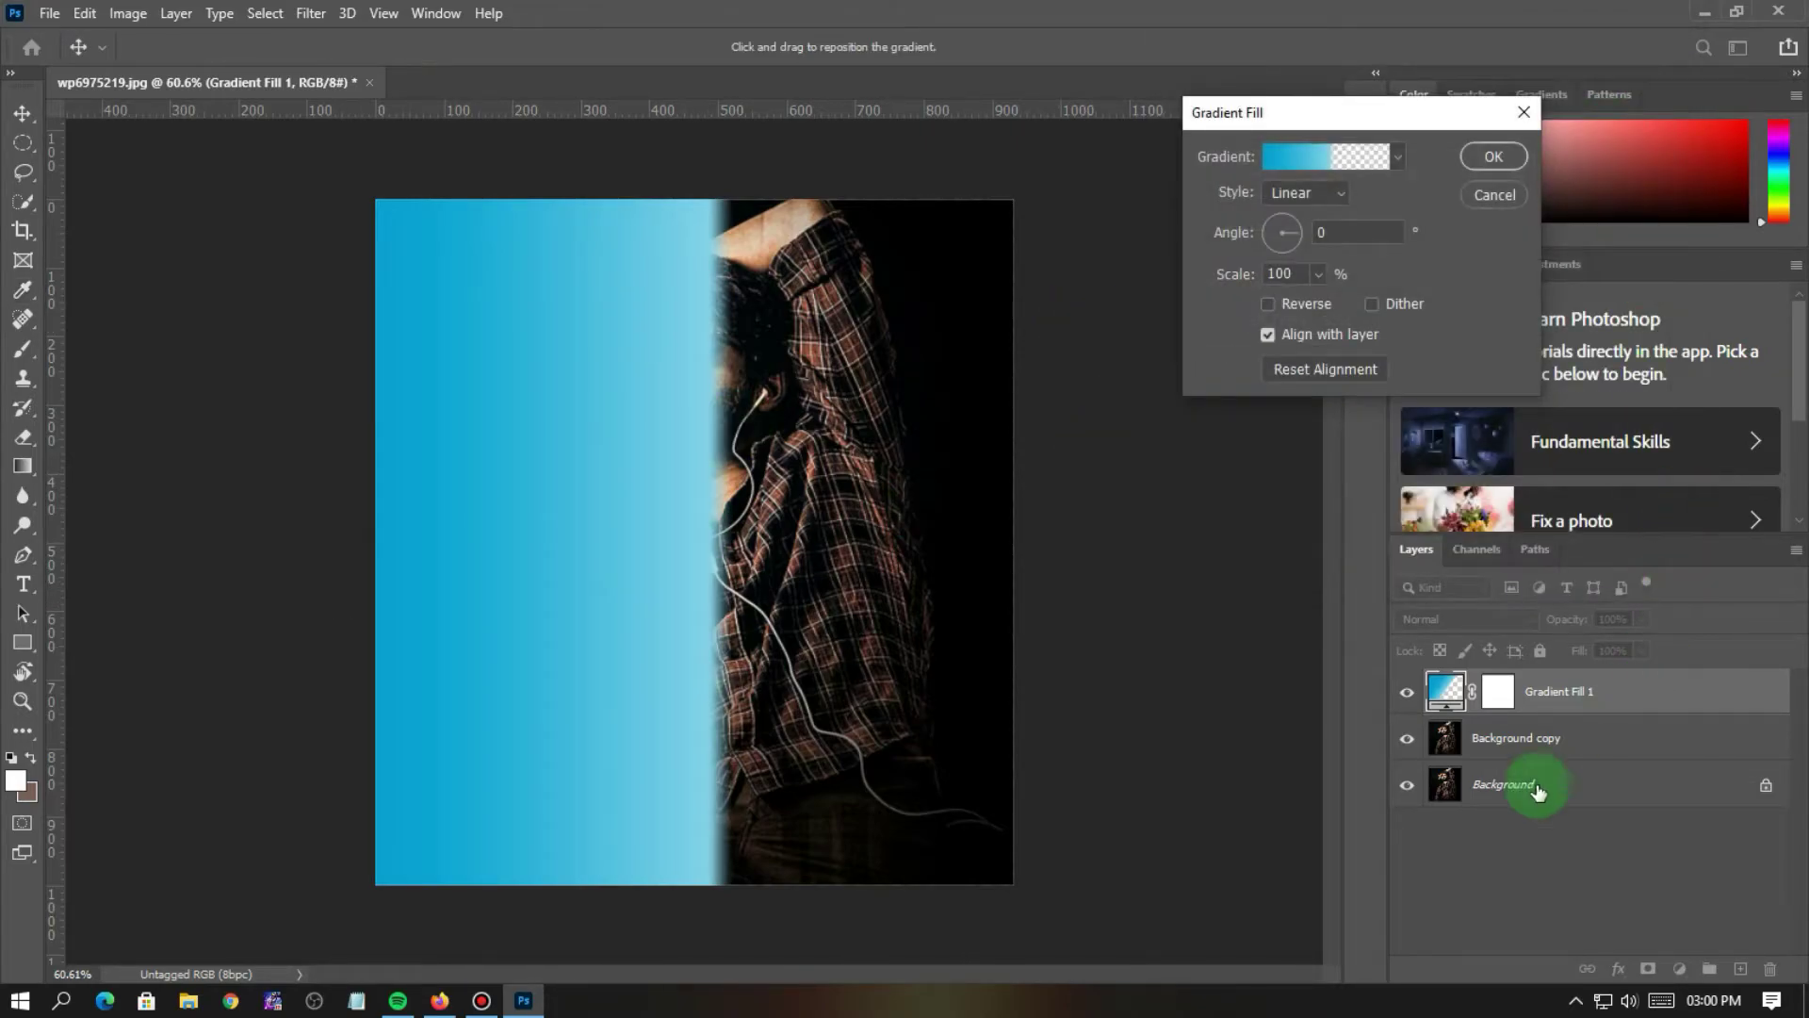
click(1501, 158)
- Set Gradient Fill 1 to Color blend mode and duplicate it as Gradient Fill 1 copy
click(1502, 615)
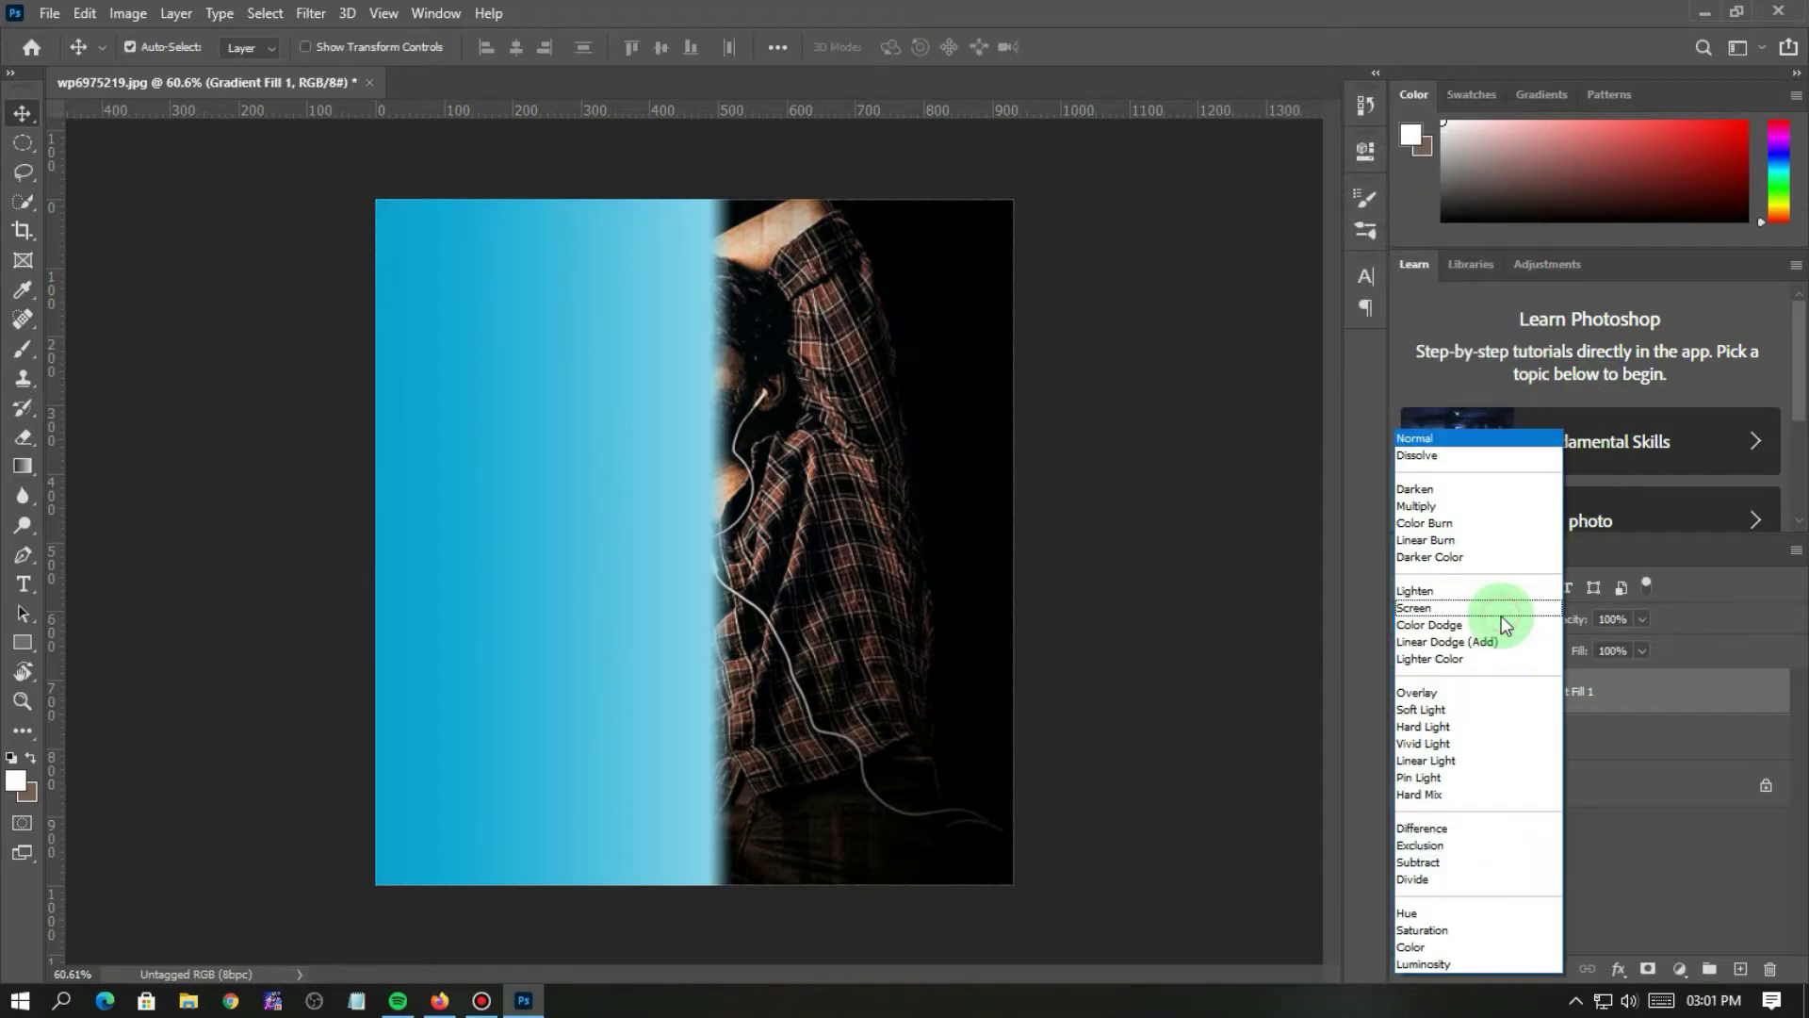
click(1417, 948)
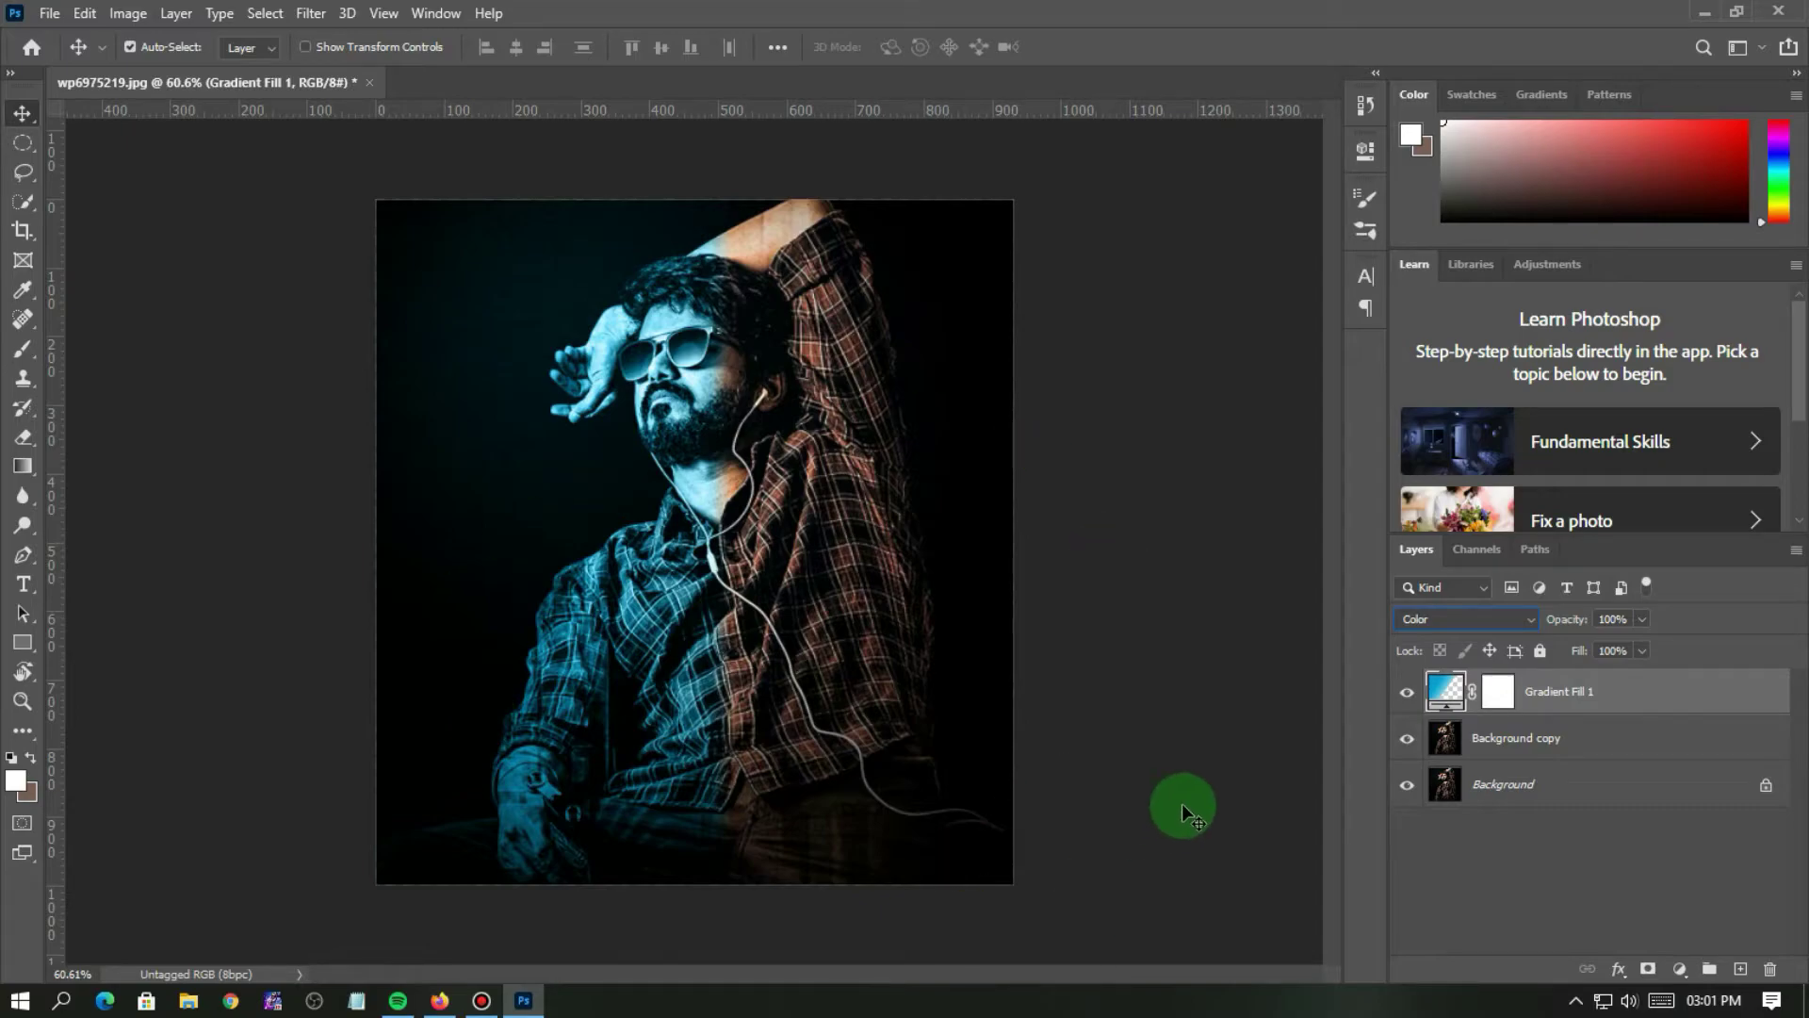
right_click(1567, 702)
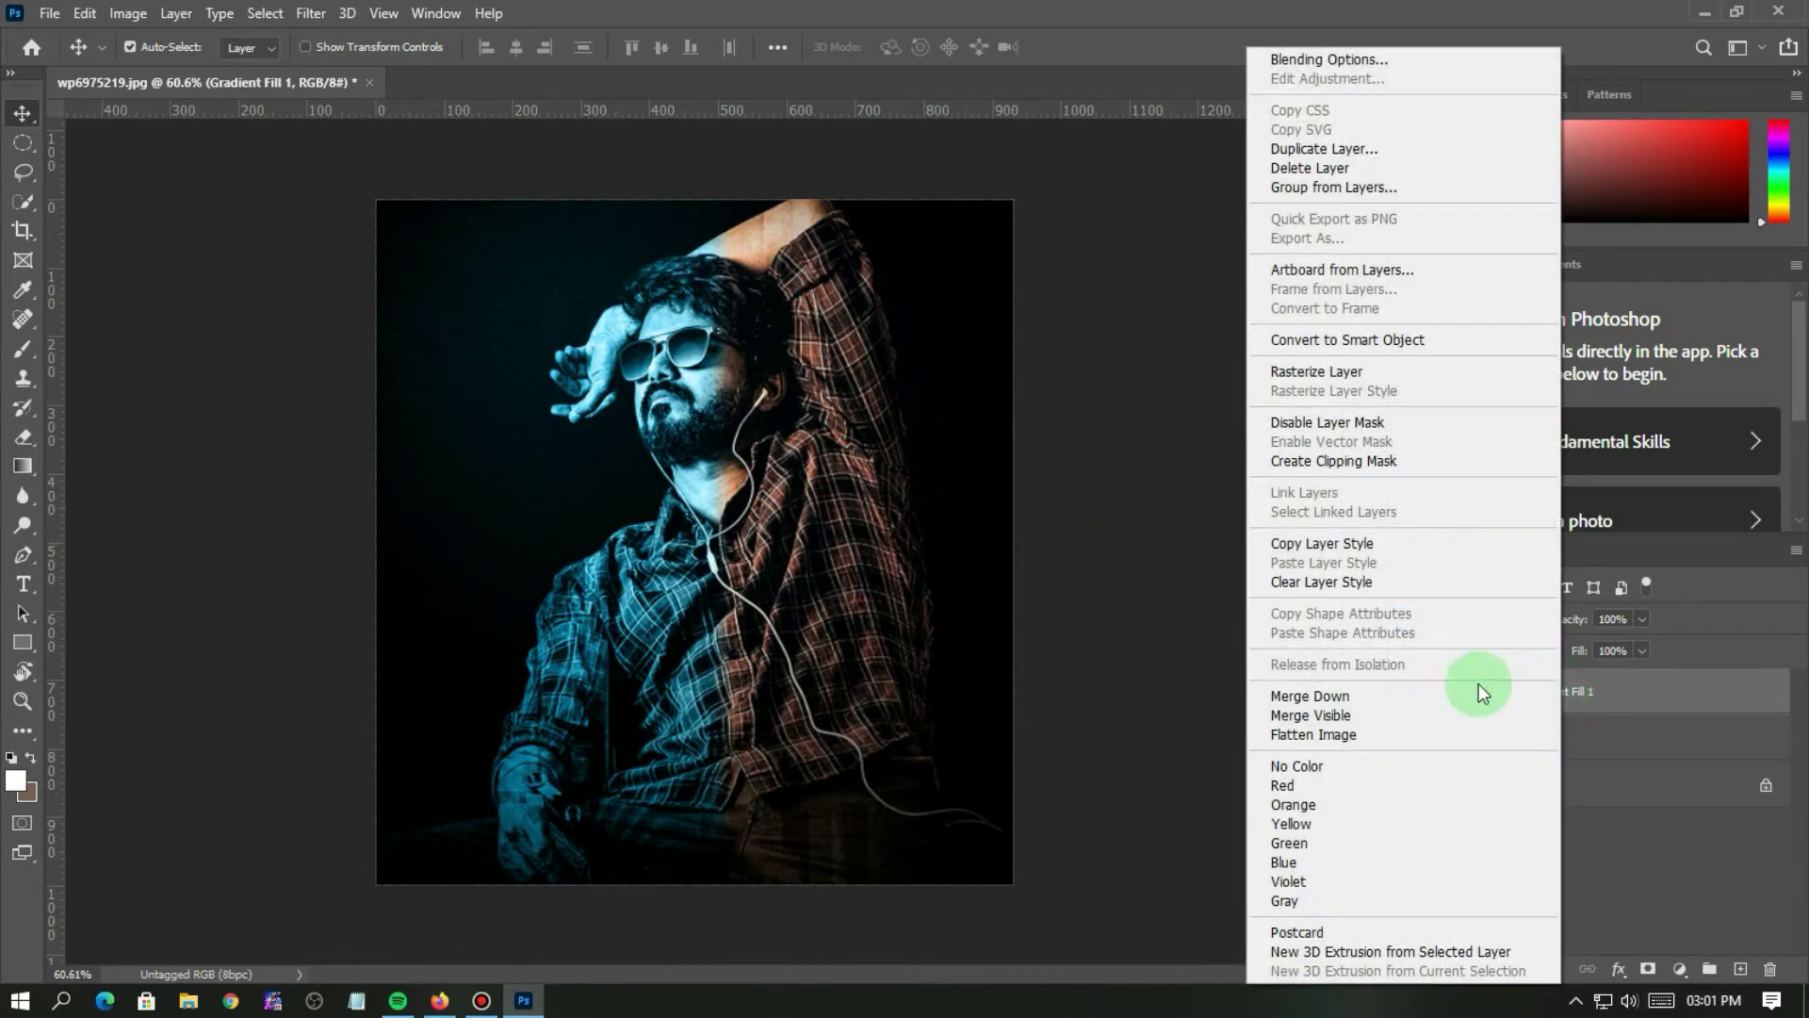
click(1340, 148)
click(1118, 270)
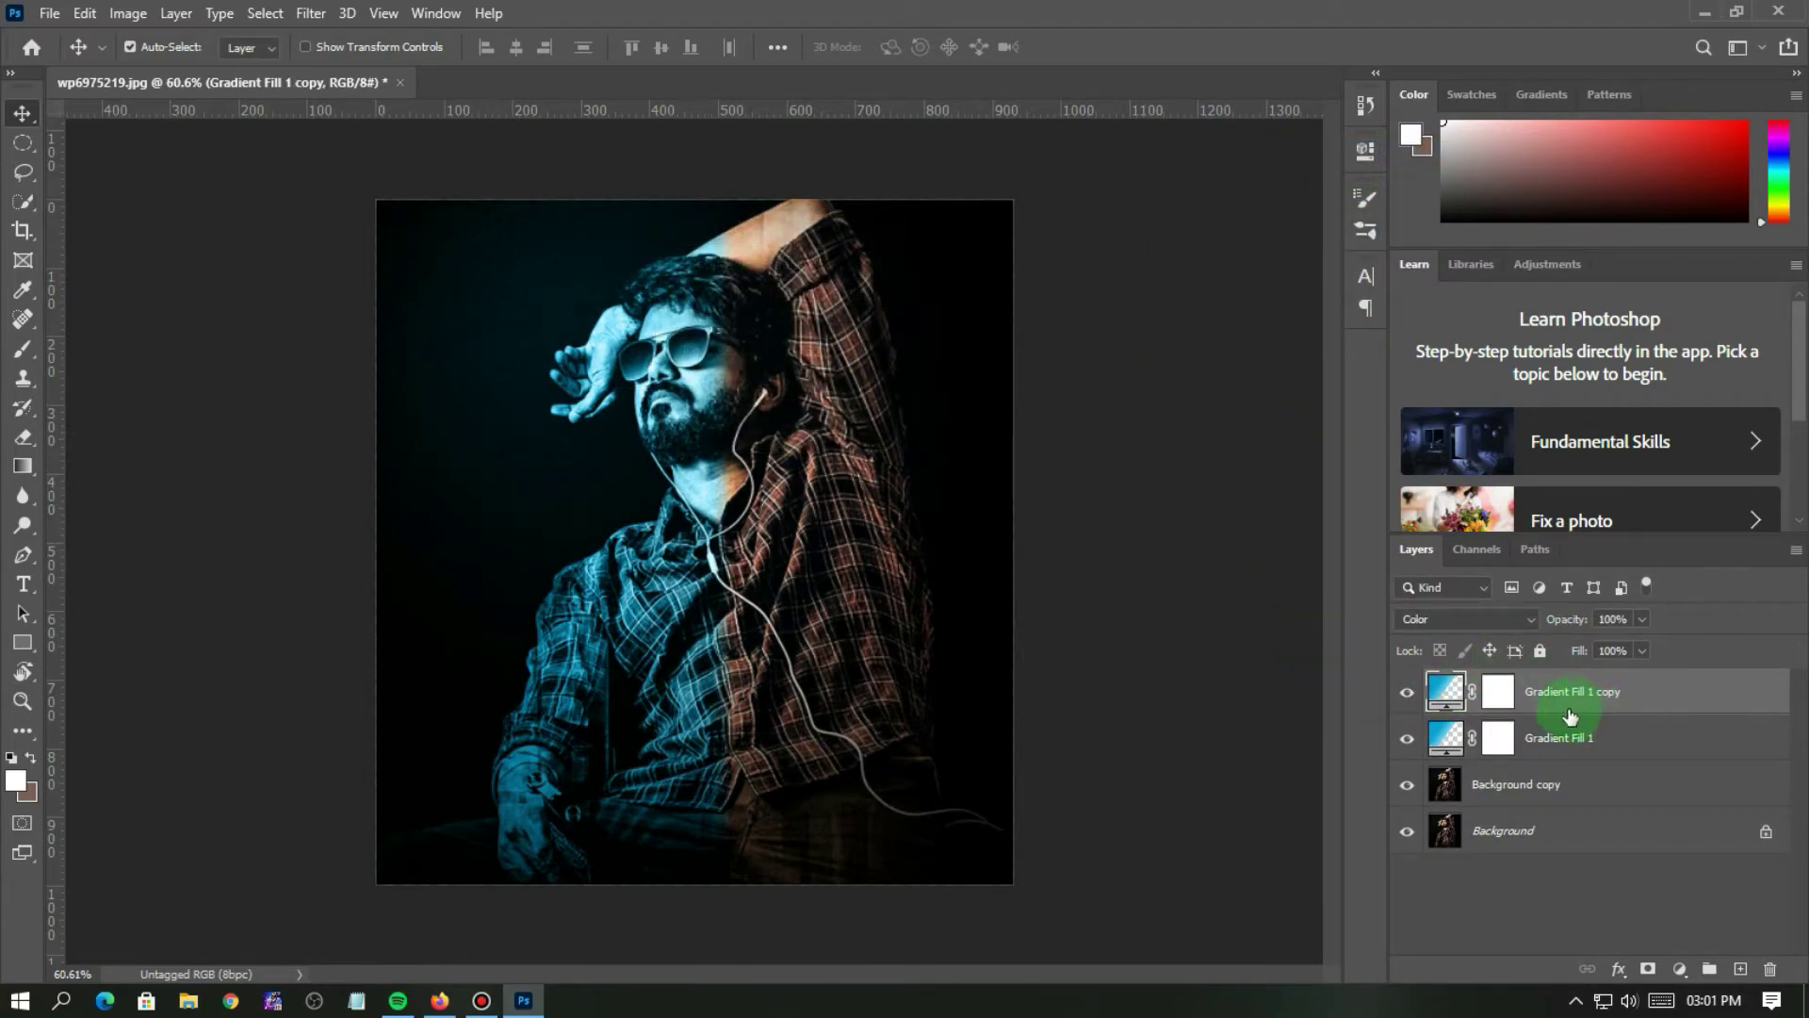
- Set the Gradient Fill 1 copy's angle to 180° so its colour fades in from the right
double_click(1437, 695)
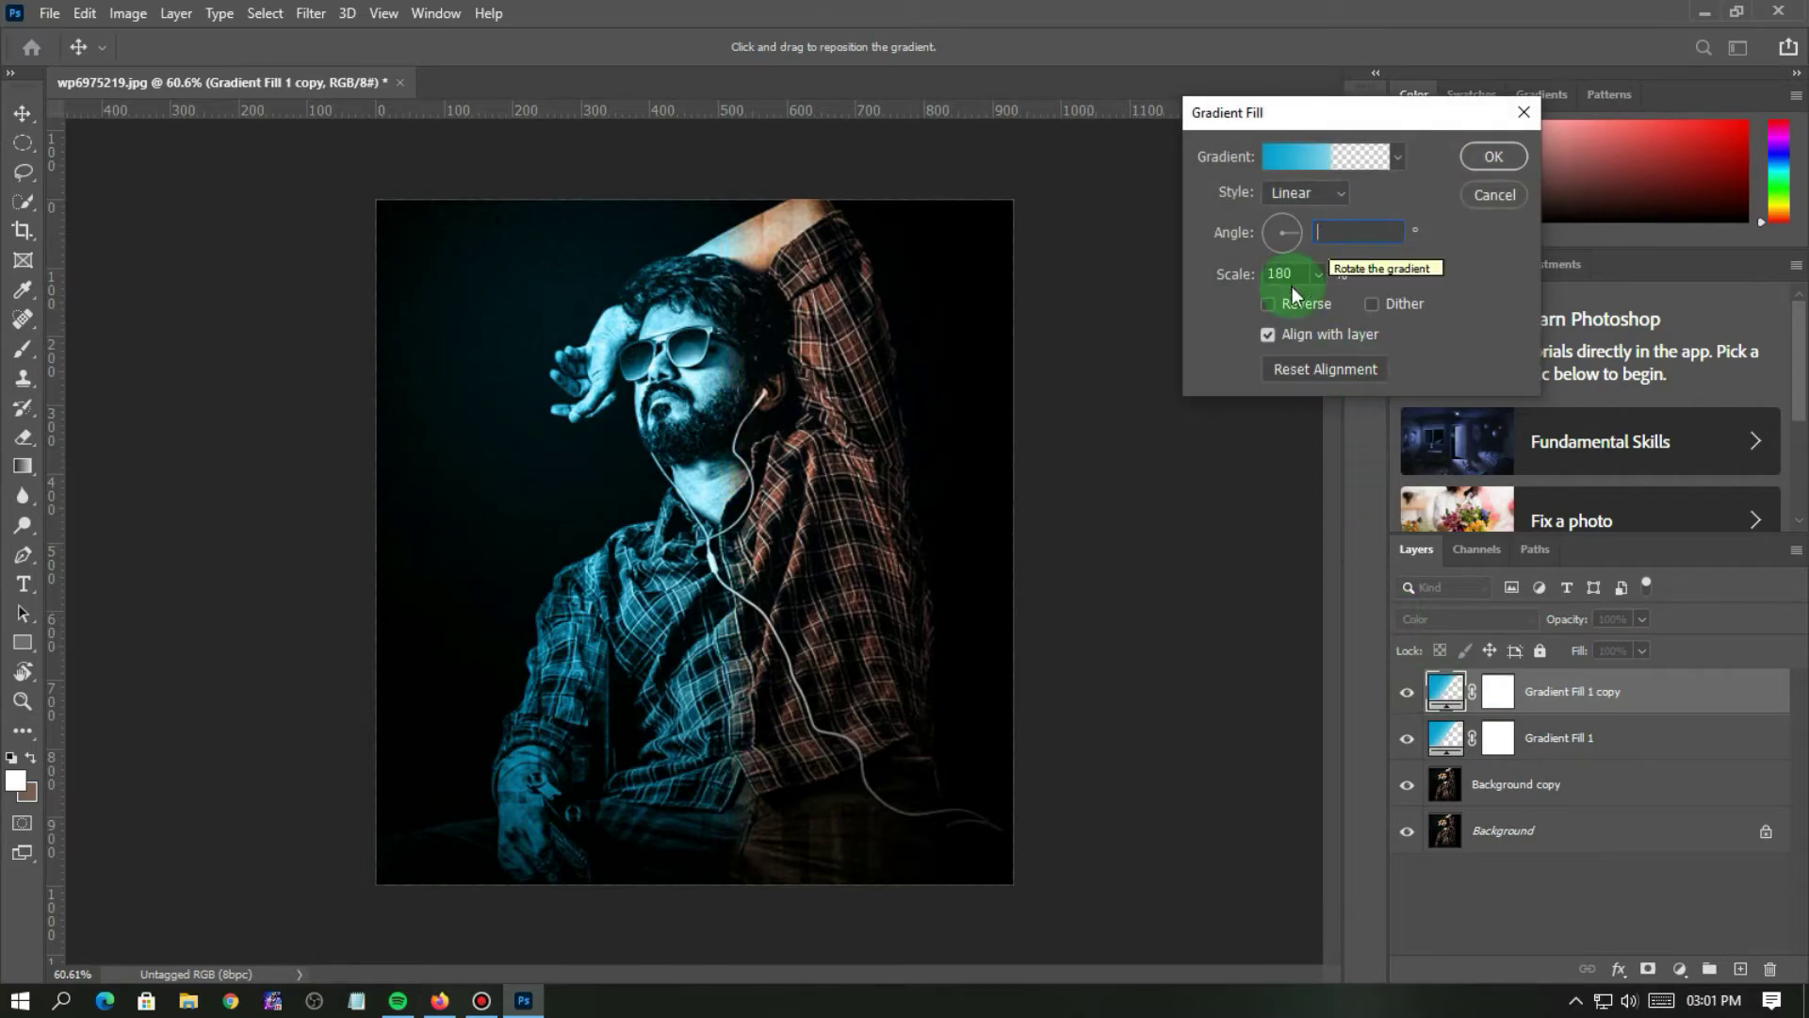
click(1289, 273)
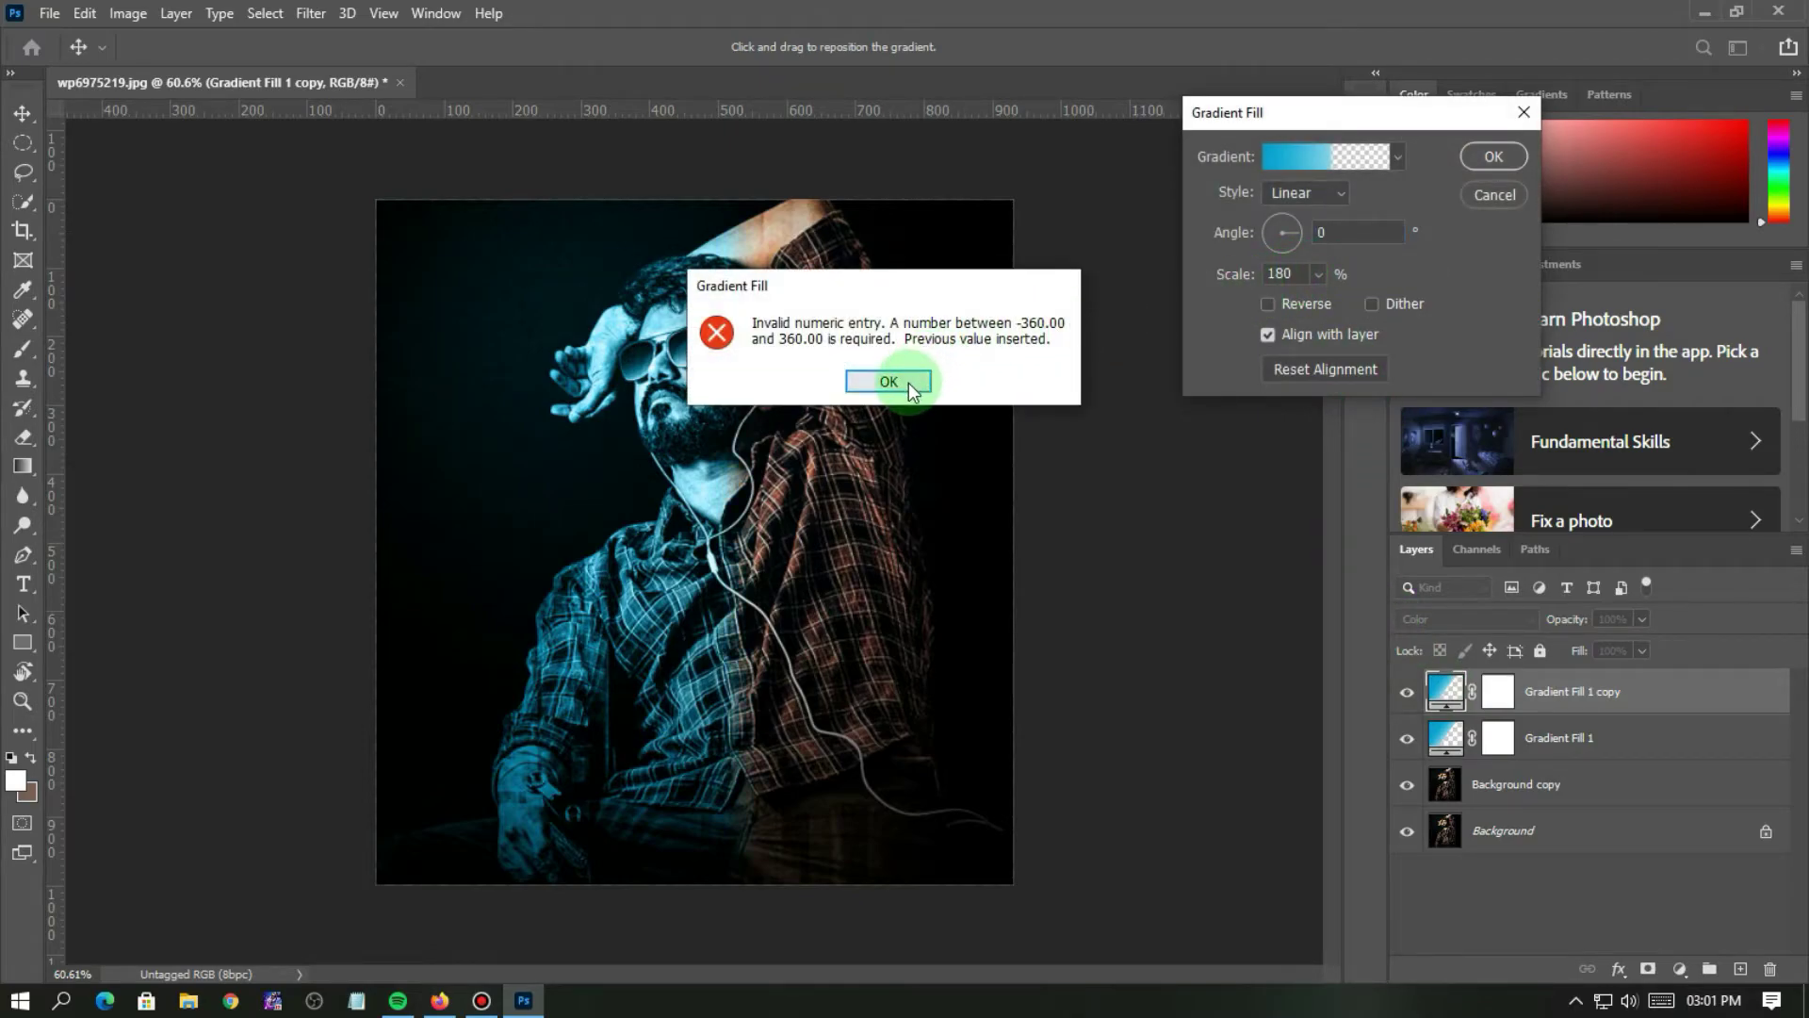
click(908, 383)
click(1356, 240)
text(180)
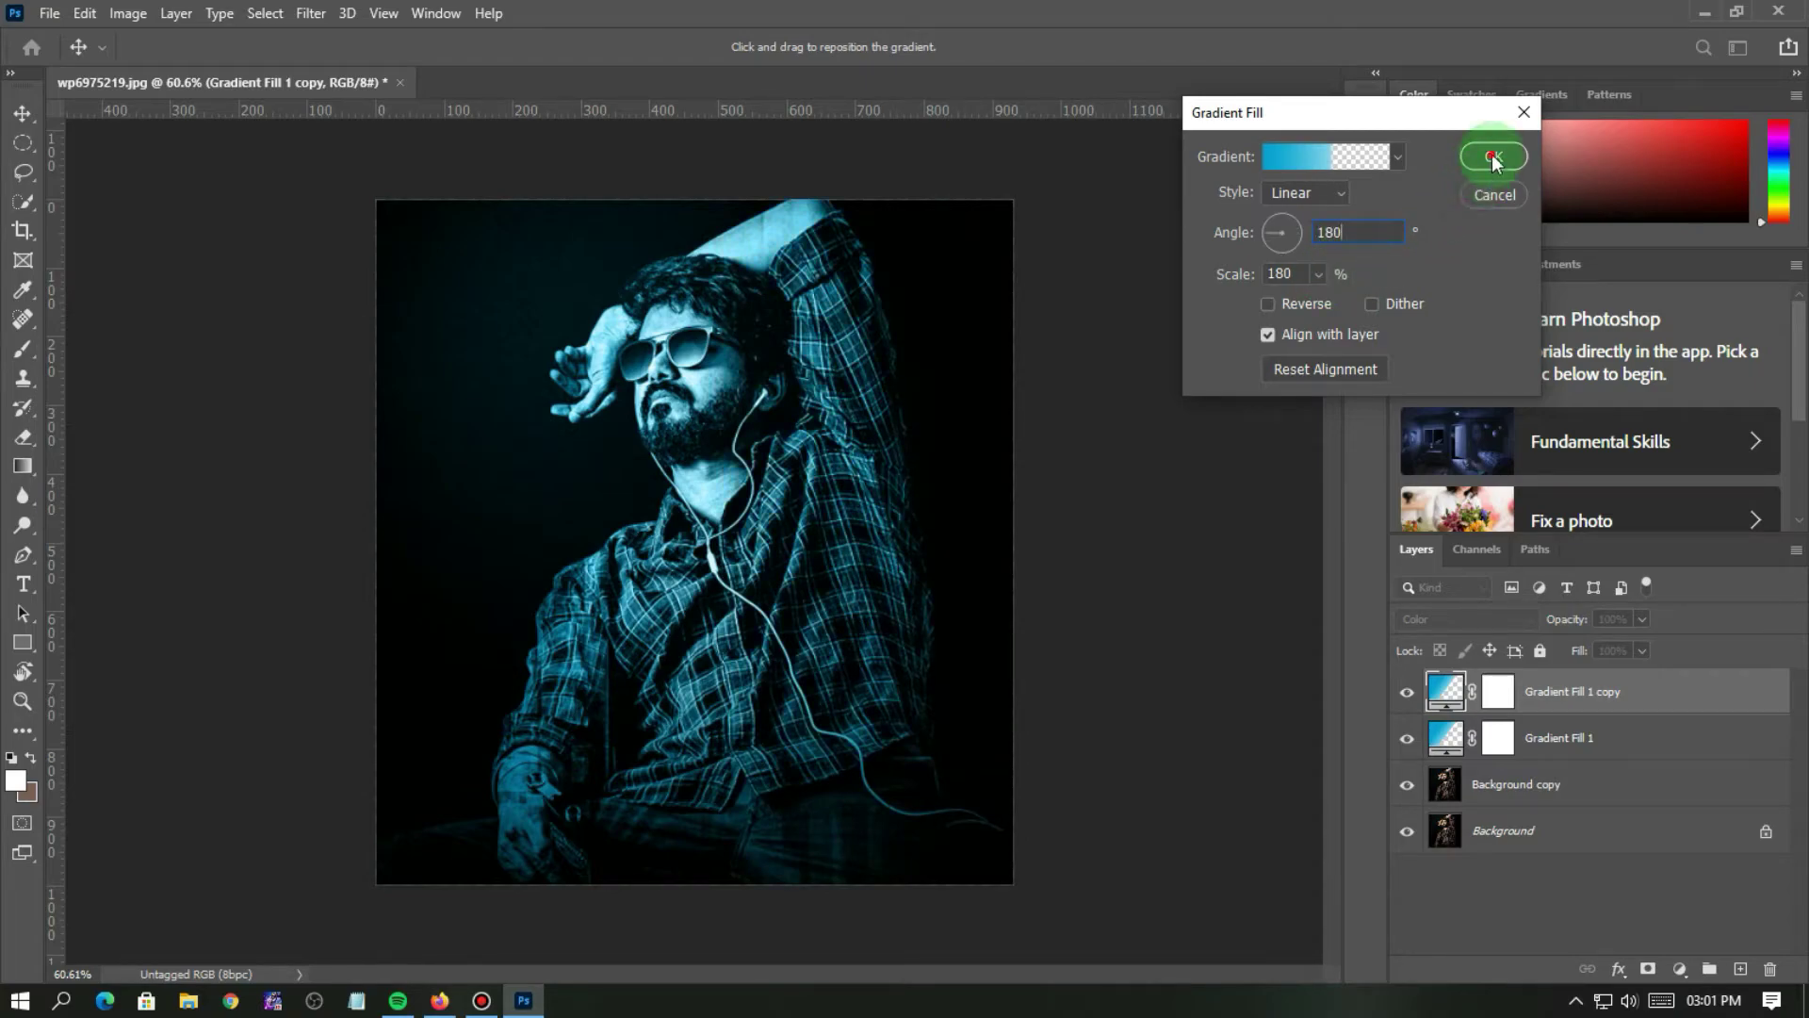
click(1494, 158)
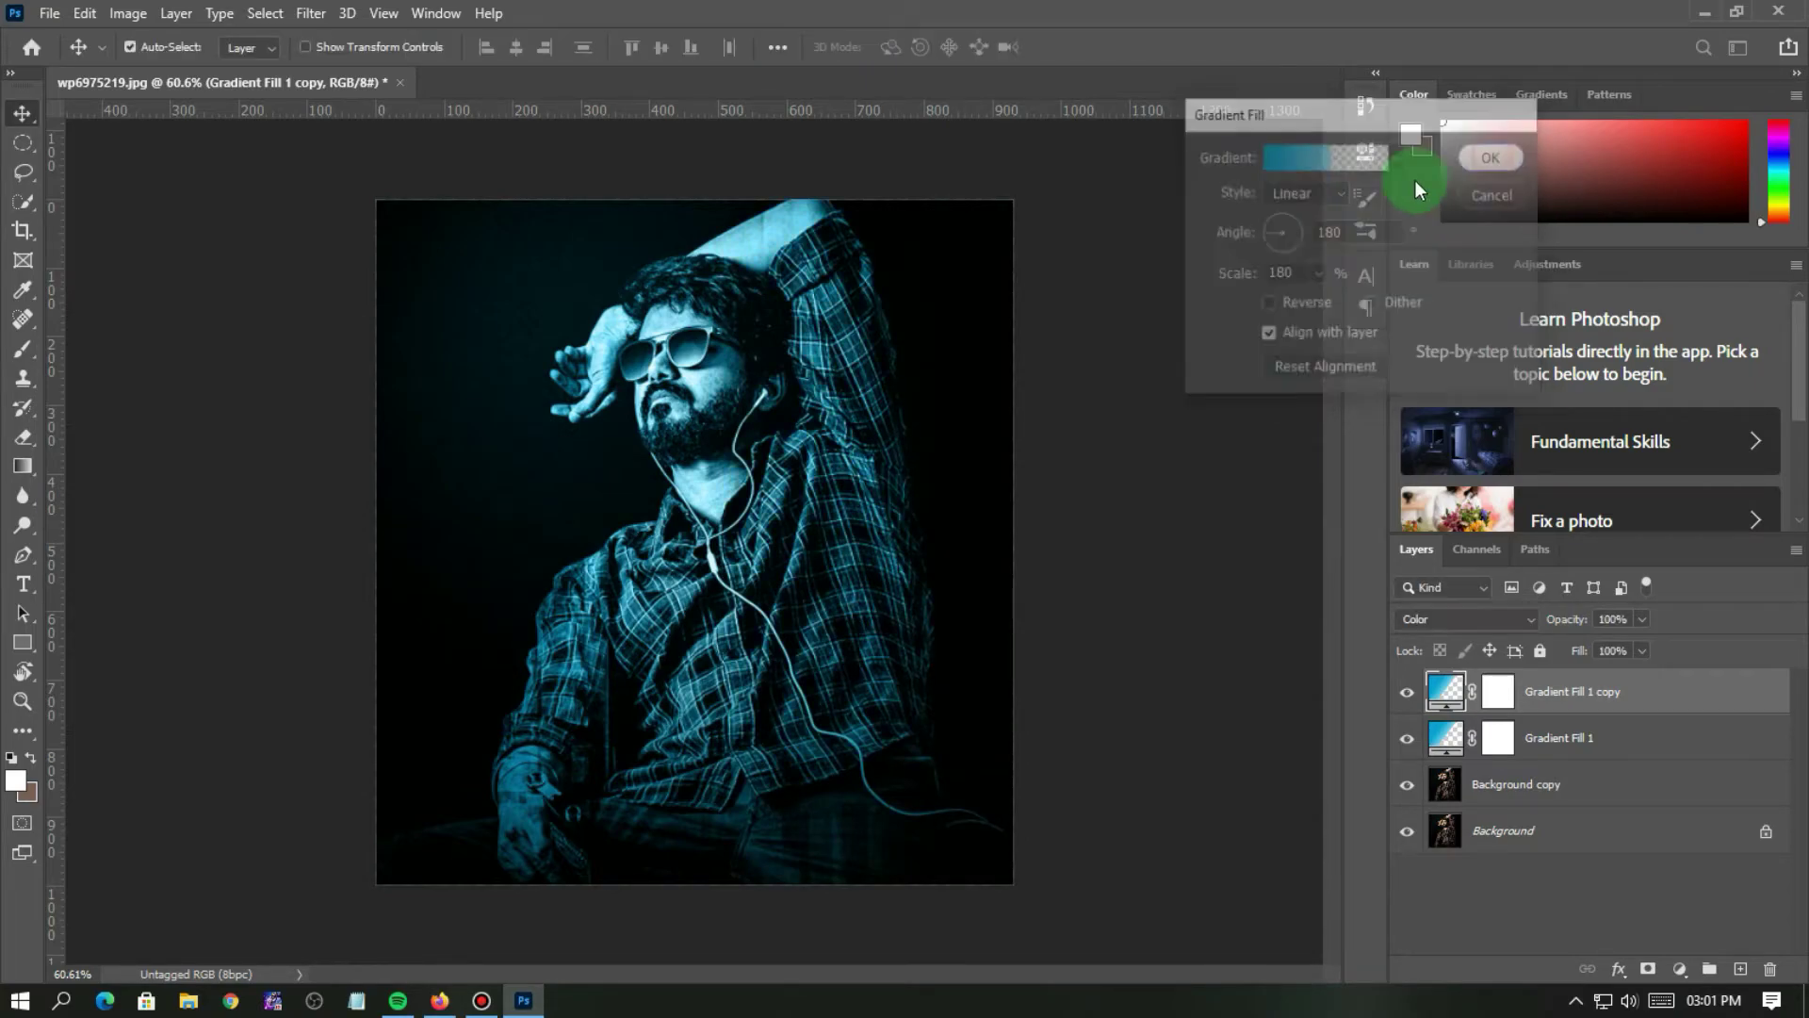
click(1439, 691)
double_click(1439, 691)
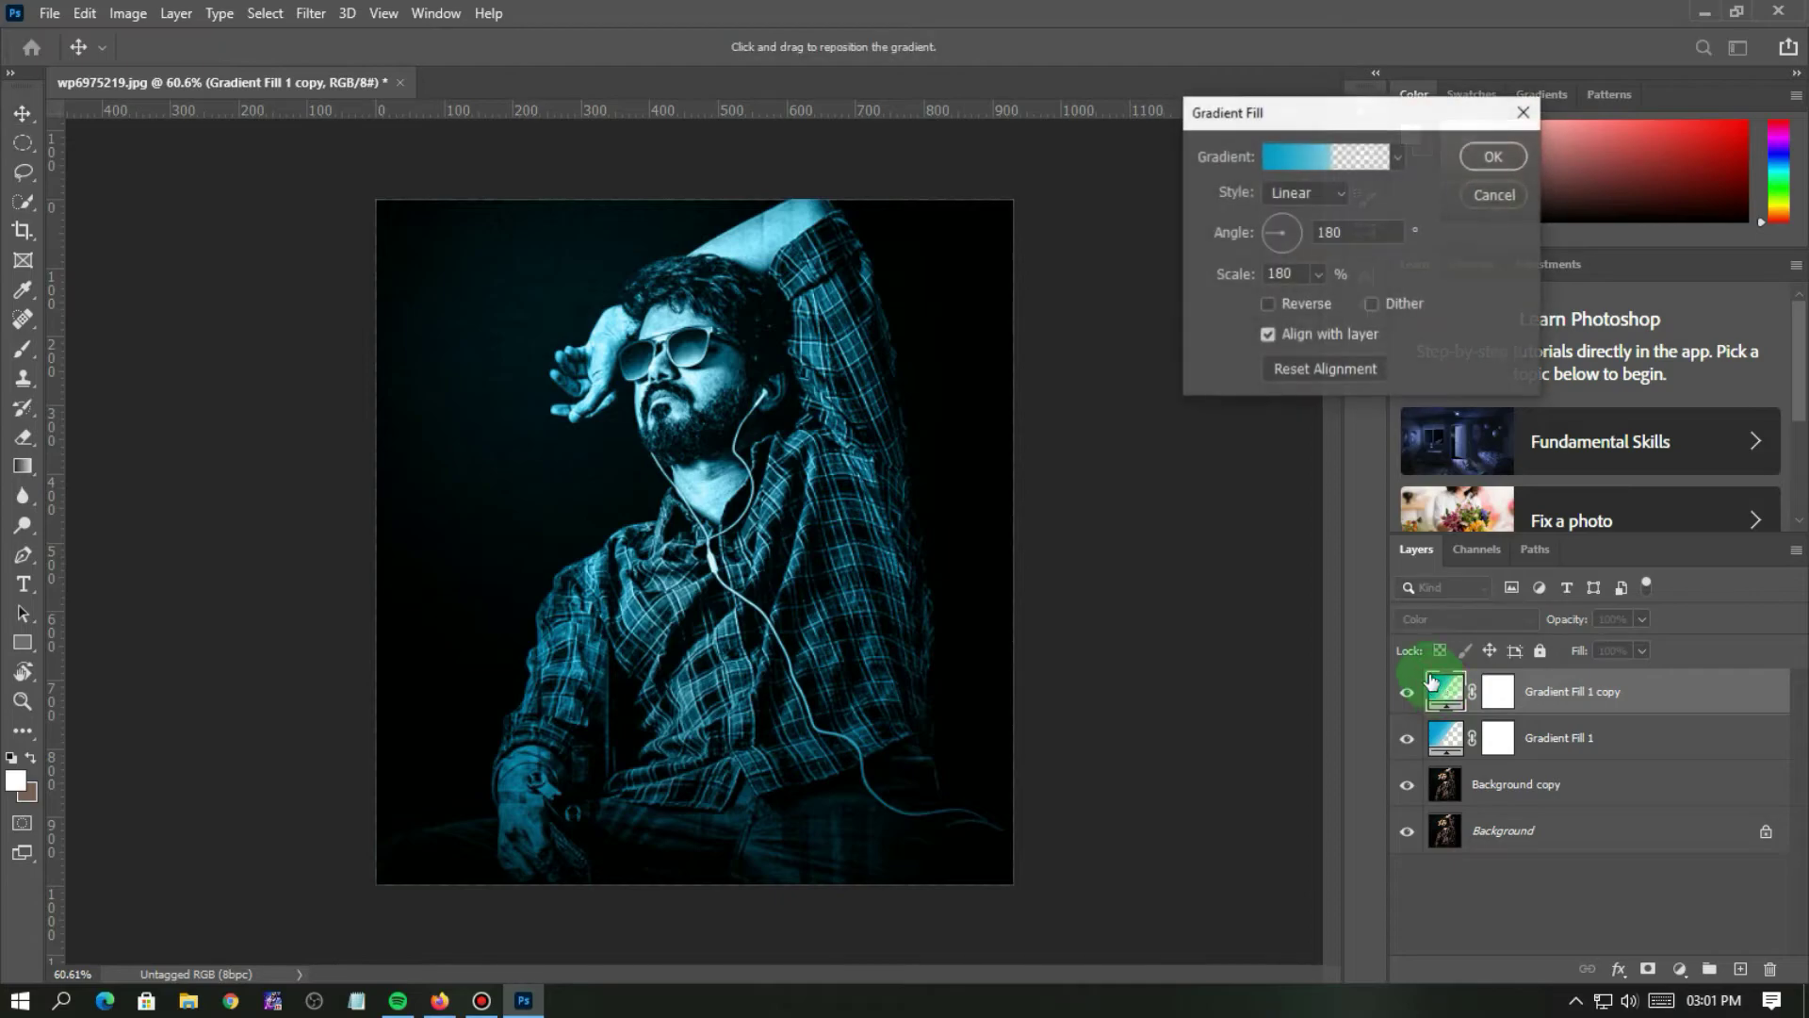
click(1331, 172)
- Change the copy's left gradient stop colour to magenta ff00ae
click(1289, 162)
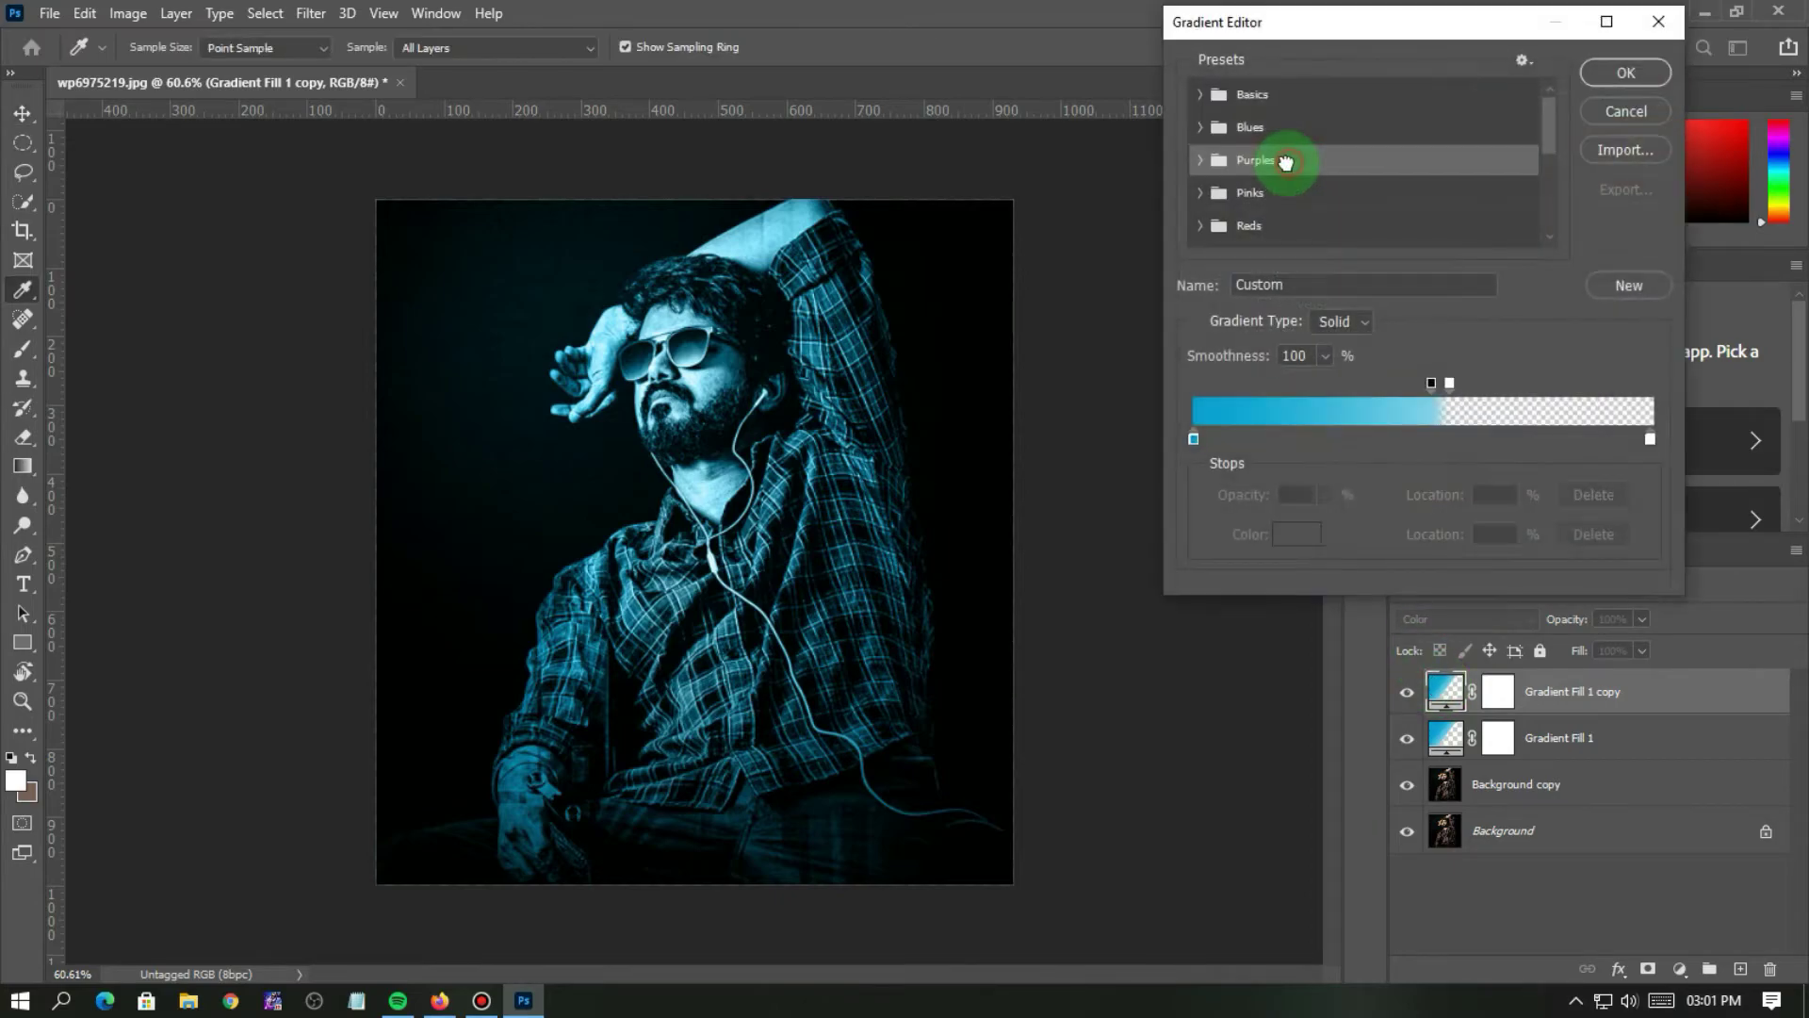
click(1194, 439)
double_click(1194, 439)
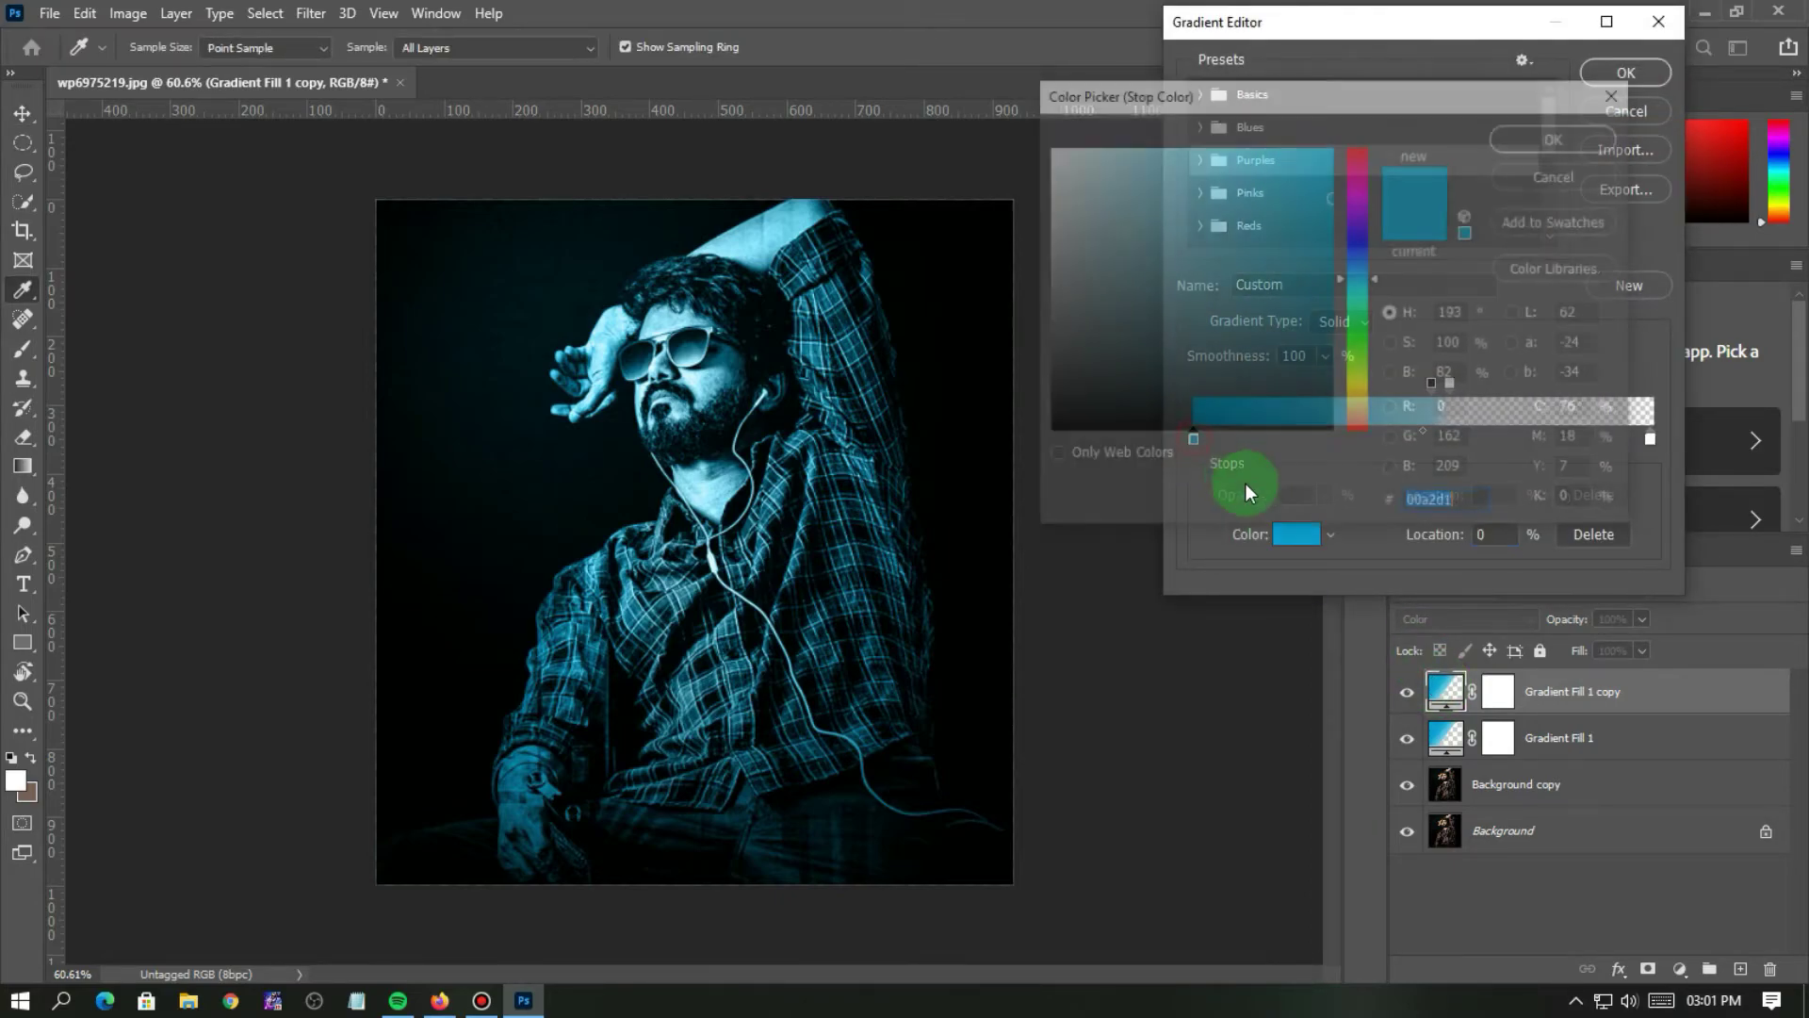
click(1359, 425)
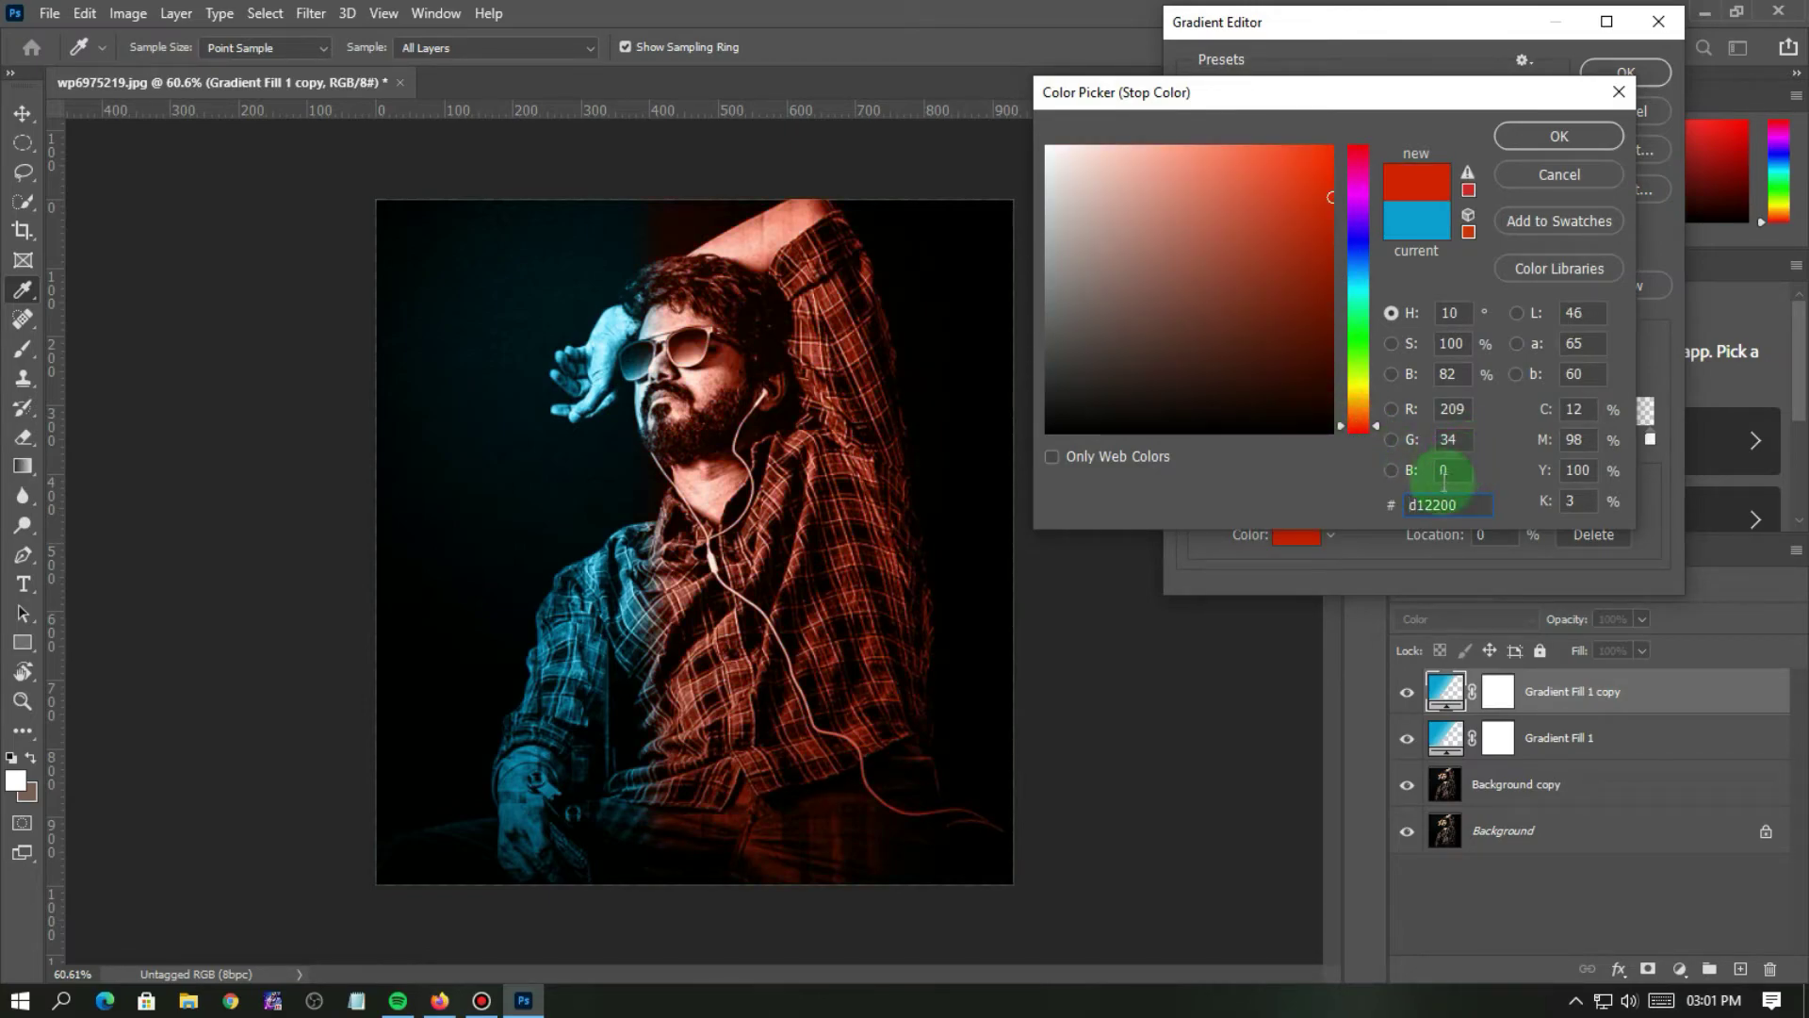
drag(1466, 504, 1365, 506)
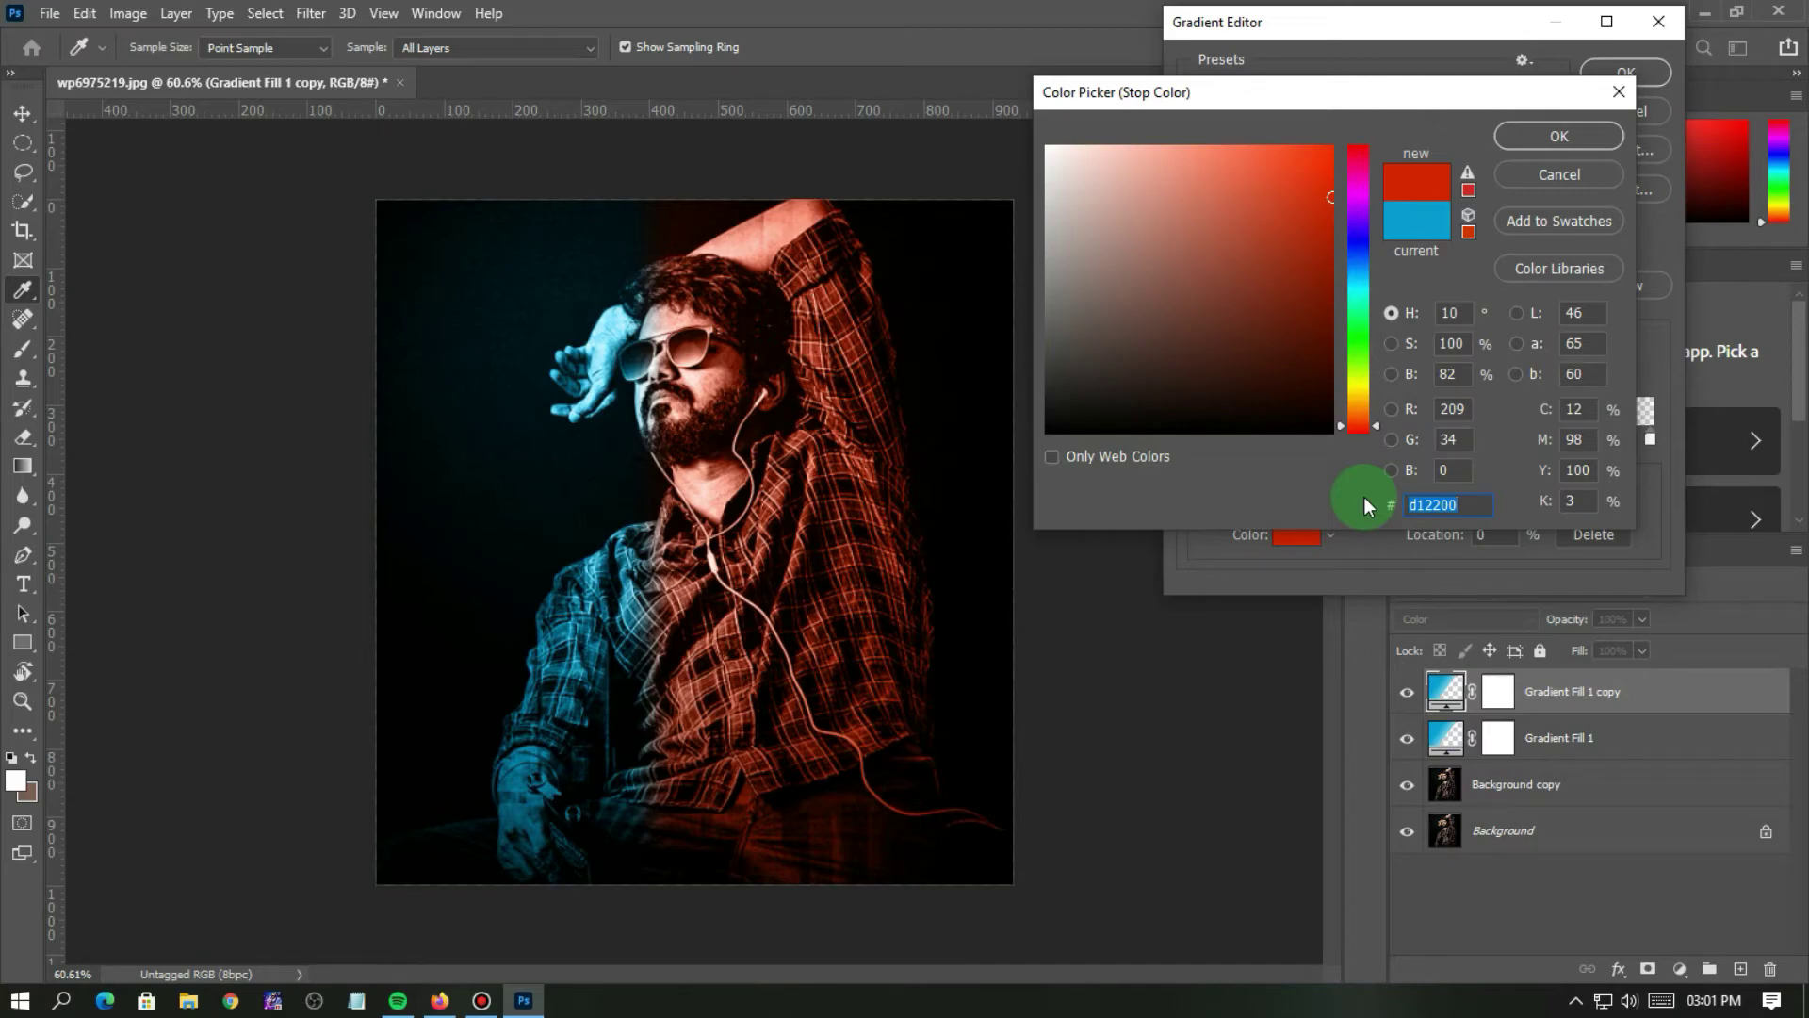
text(f)
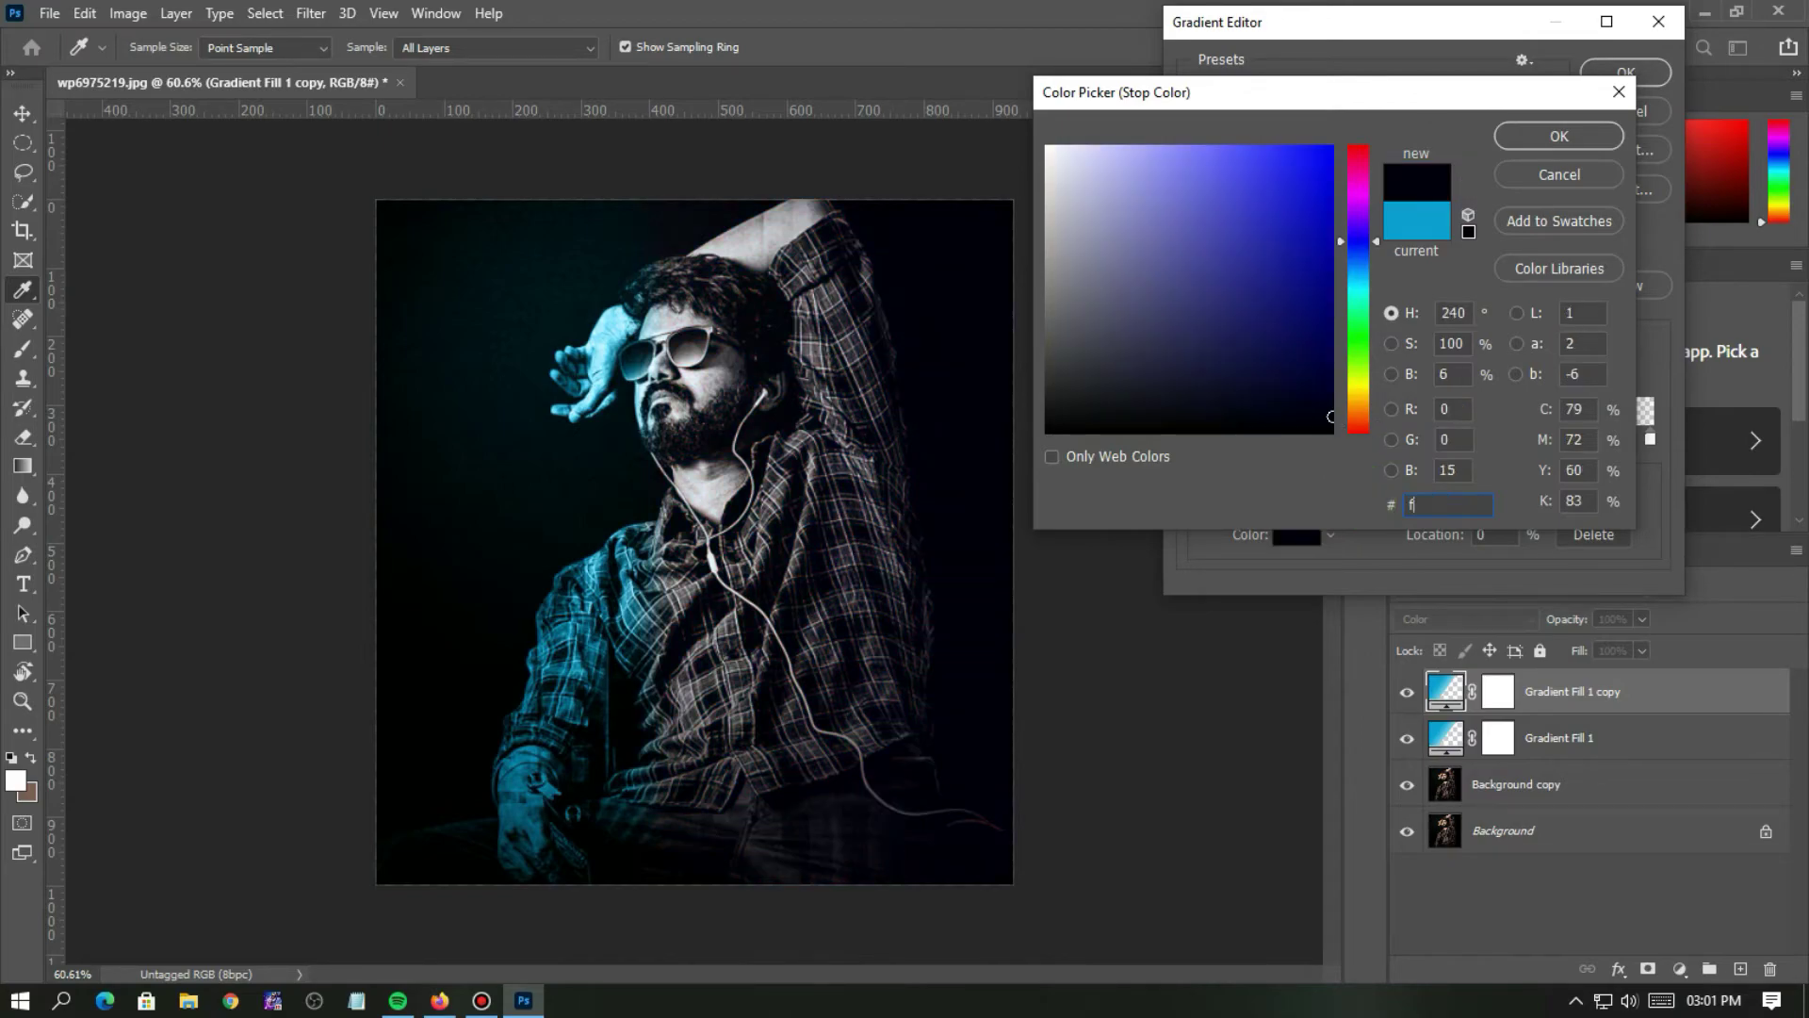
text(f)
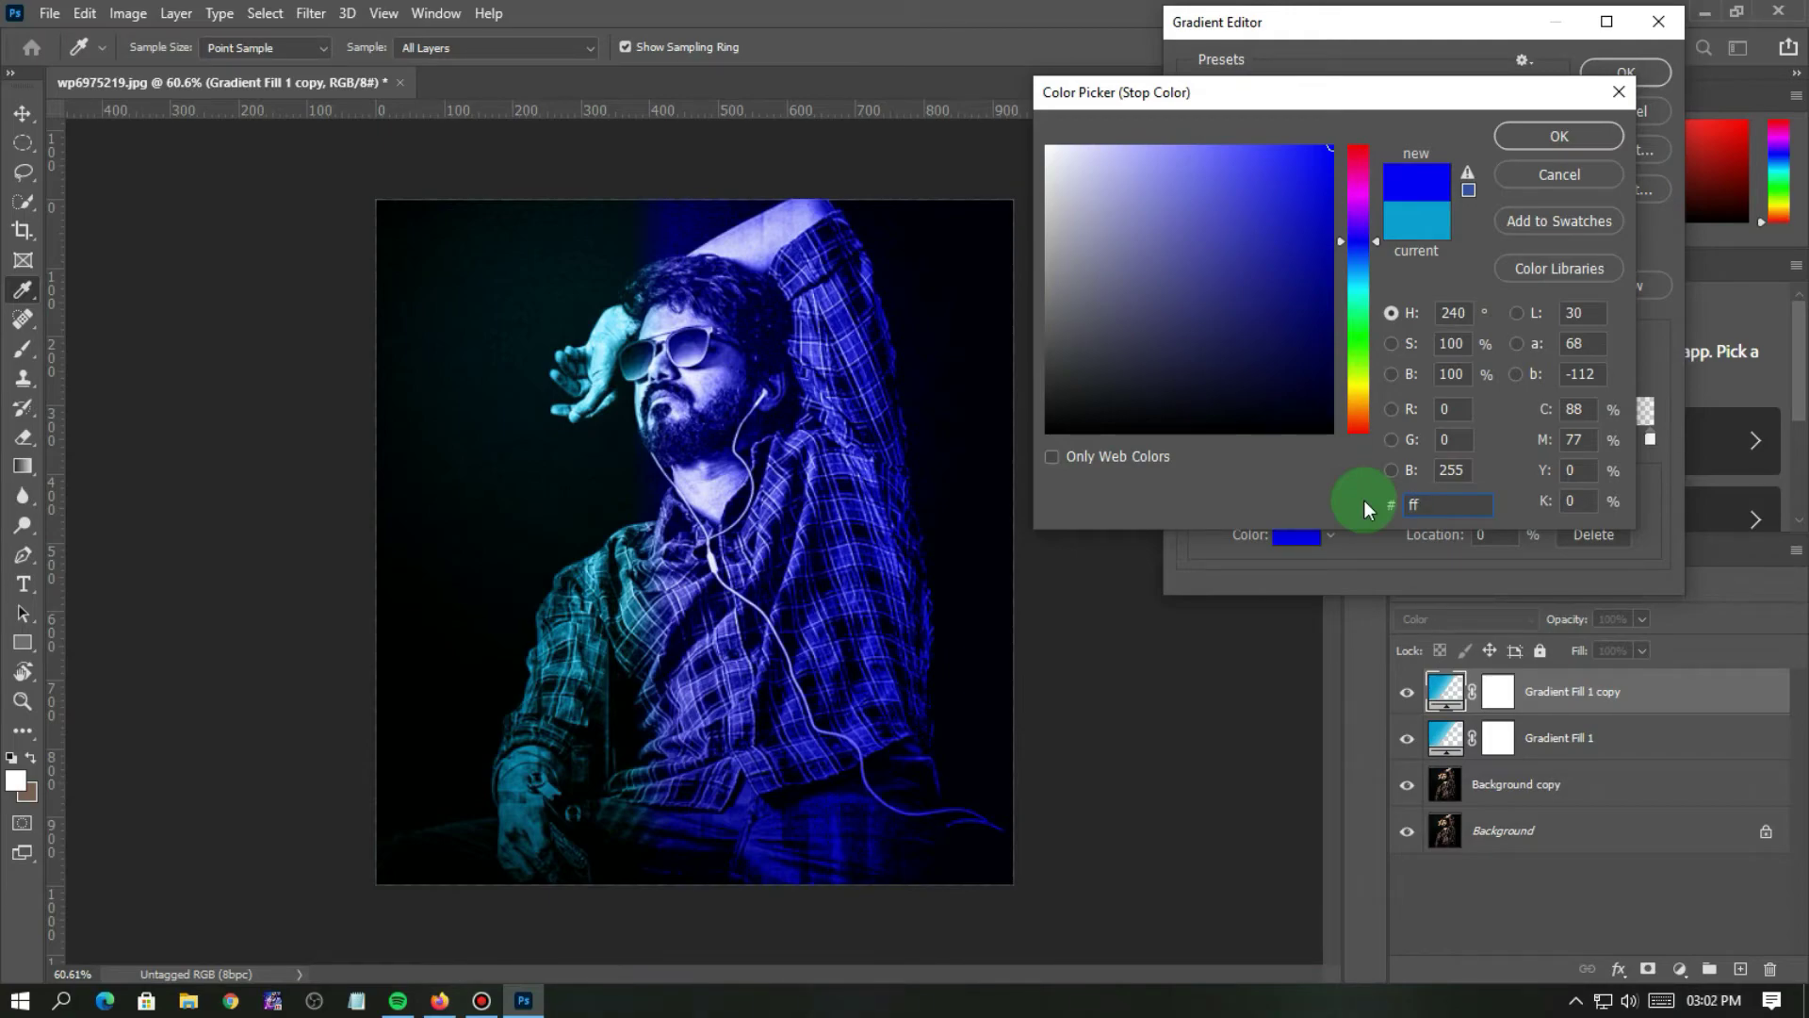
text(0)
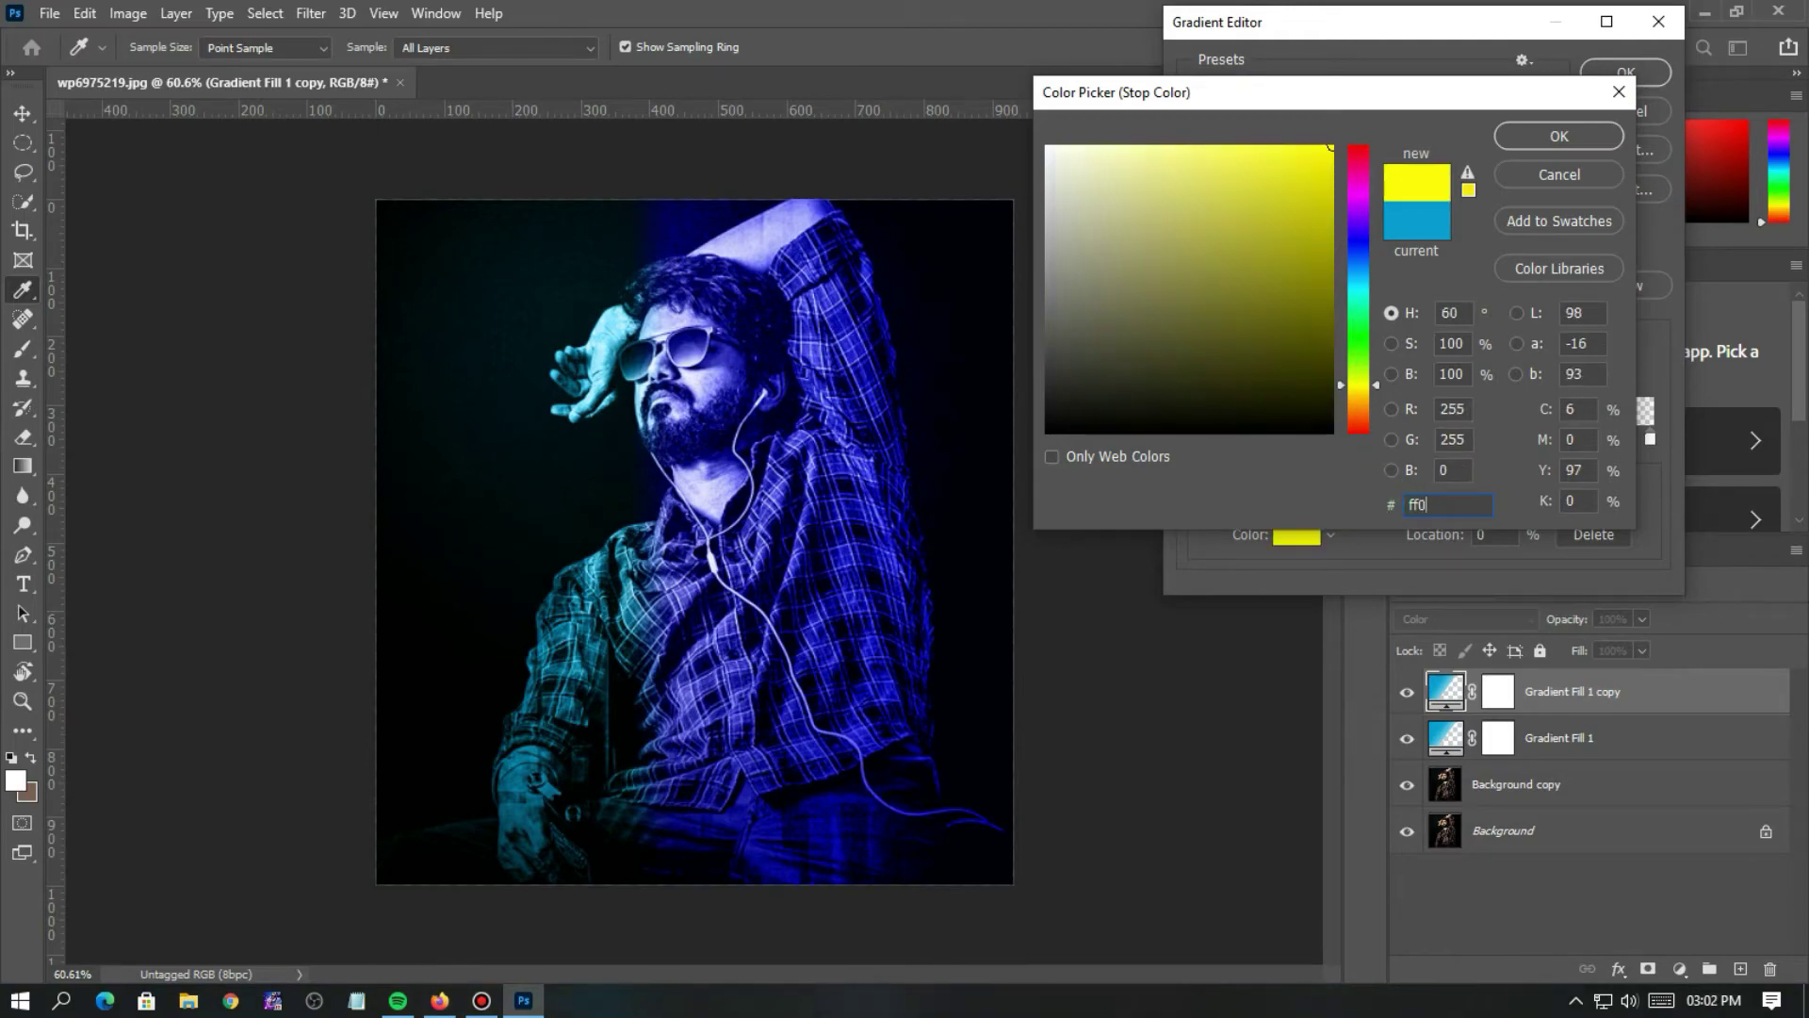
text(0a)
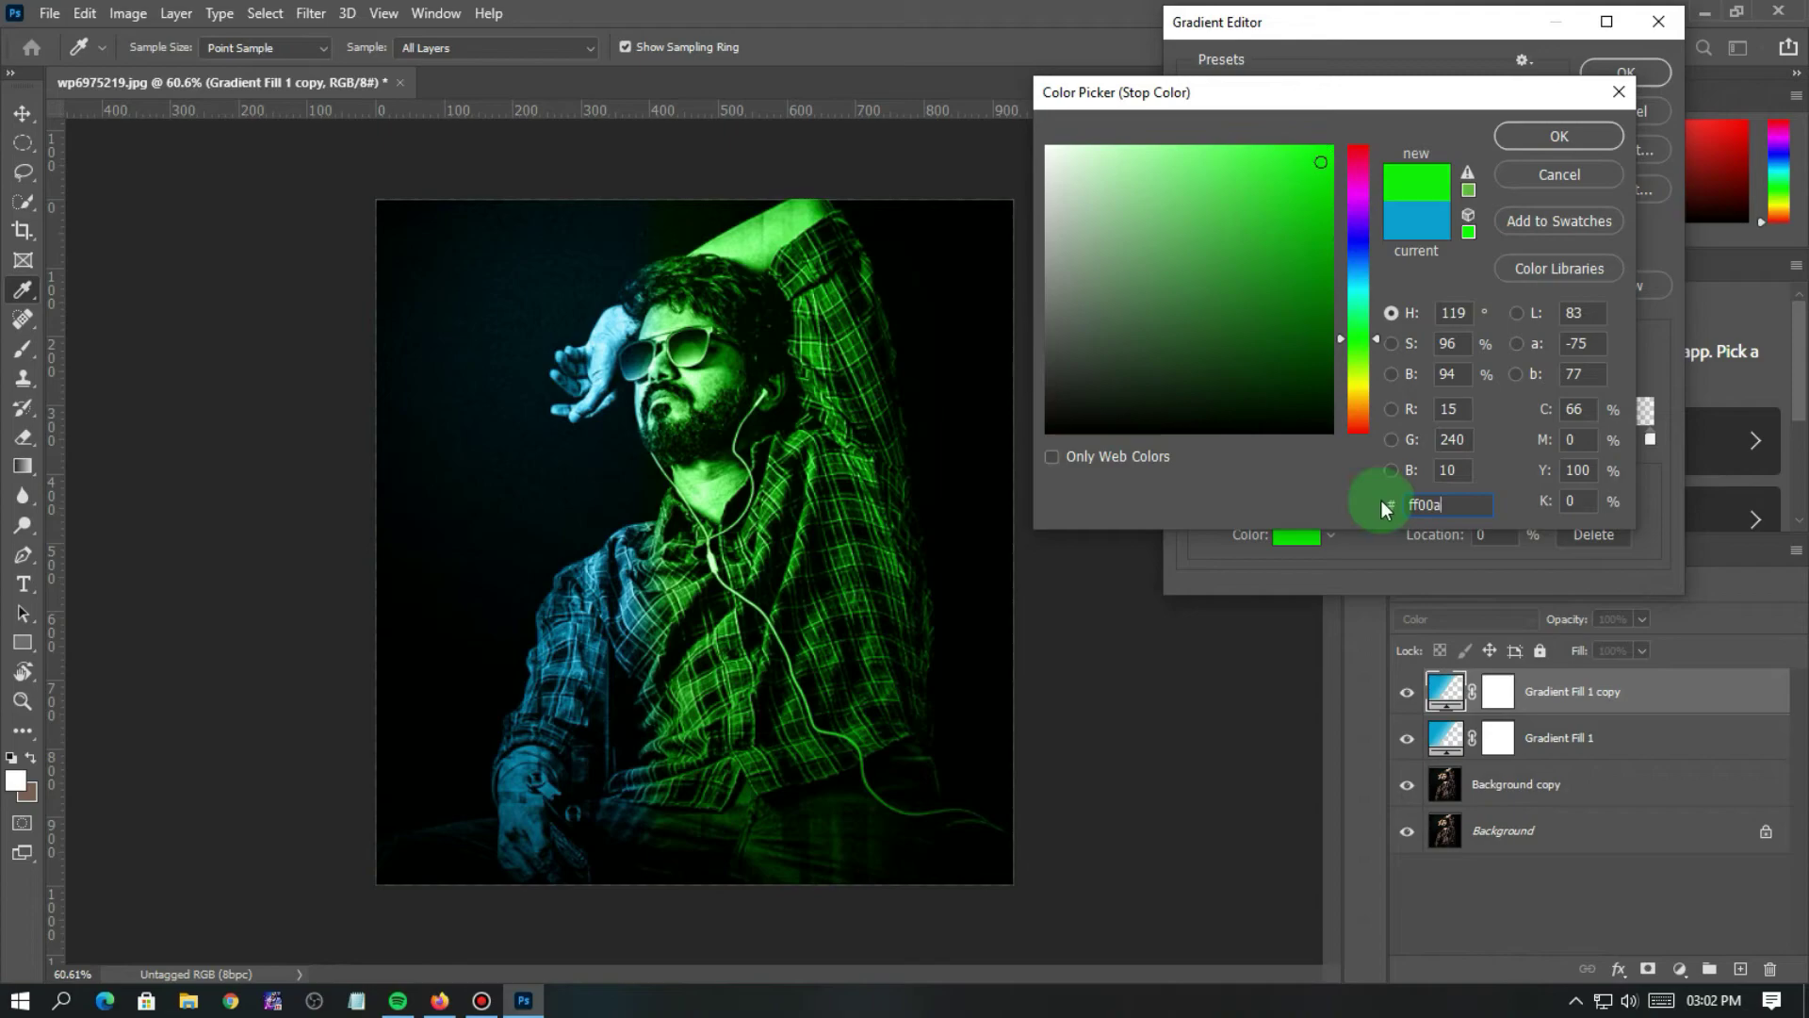
text(e)
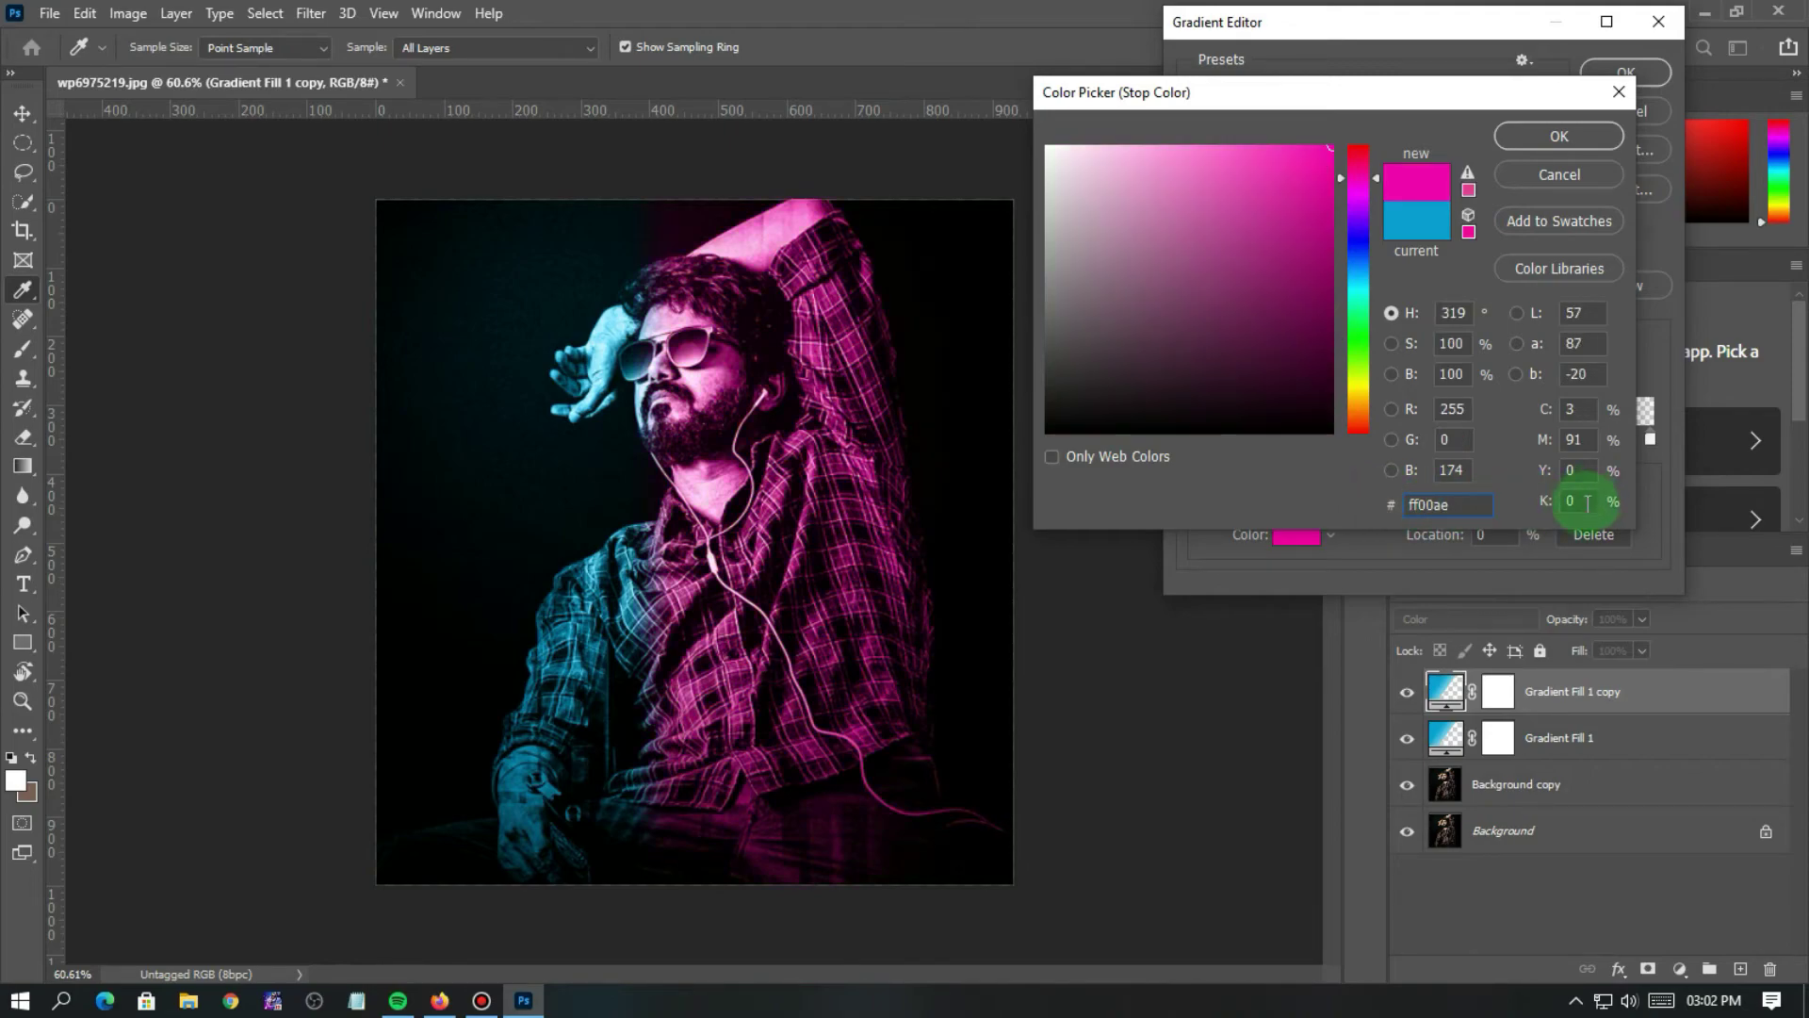
- Move the magenta fade point toward the middle and shift the gradient to cover the right half
click(1545, 145)
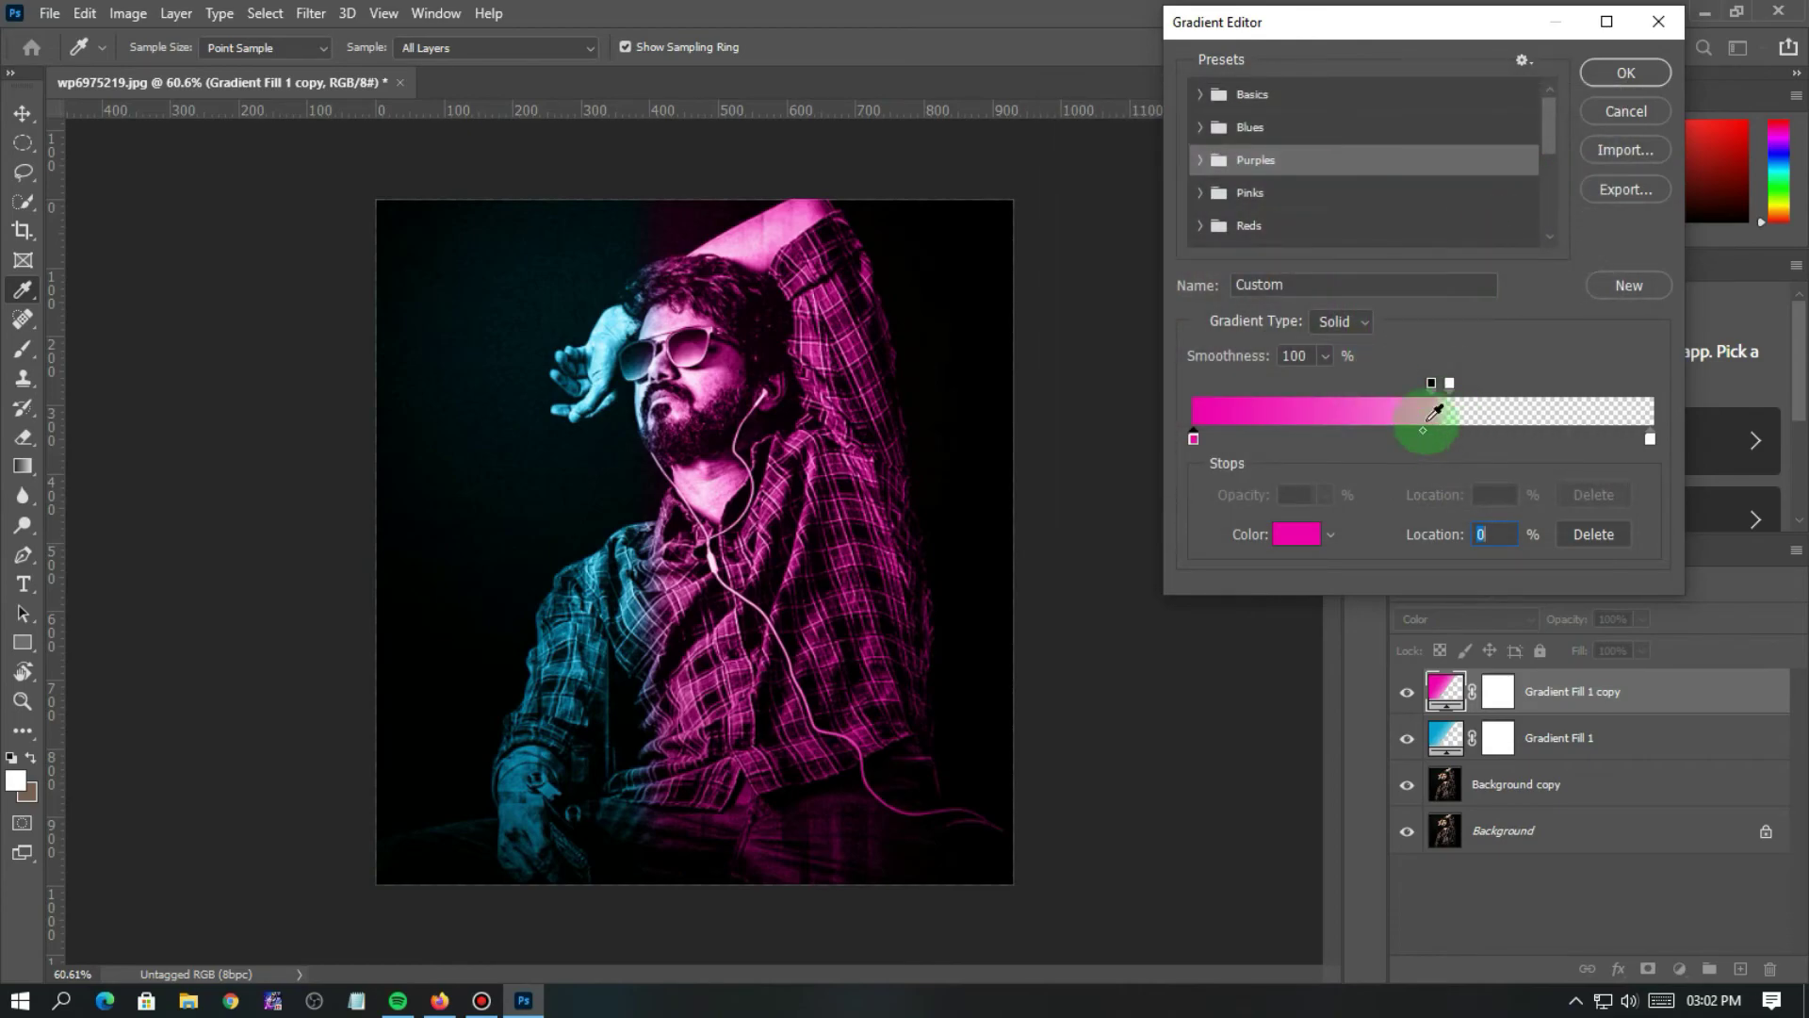
click(1431, 383)
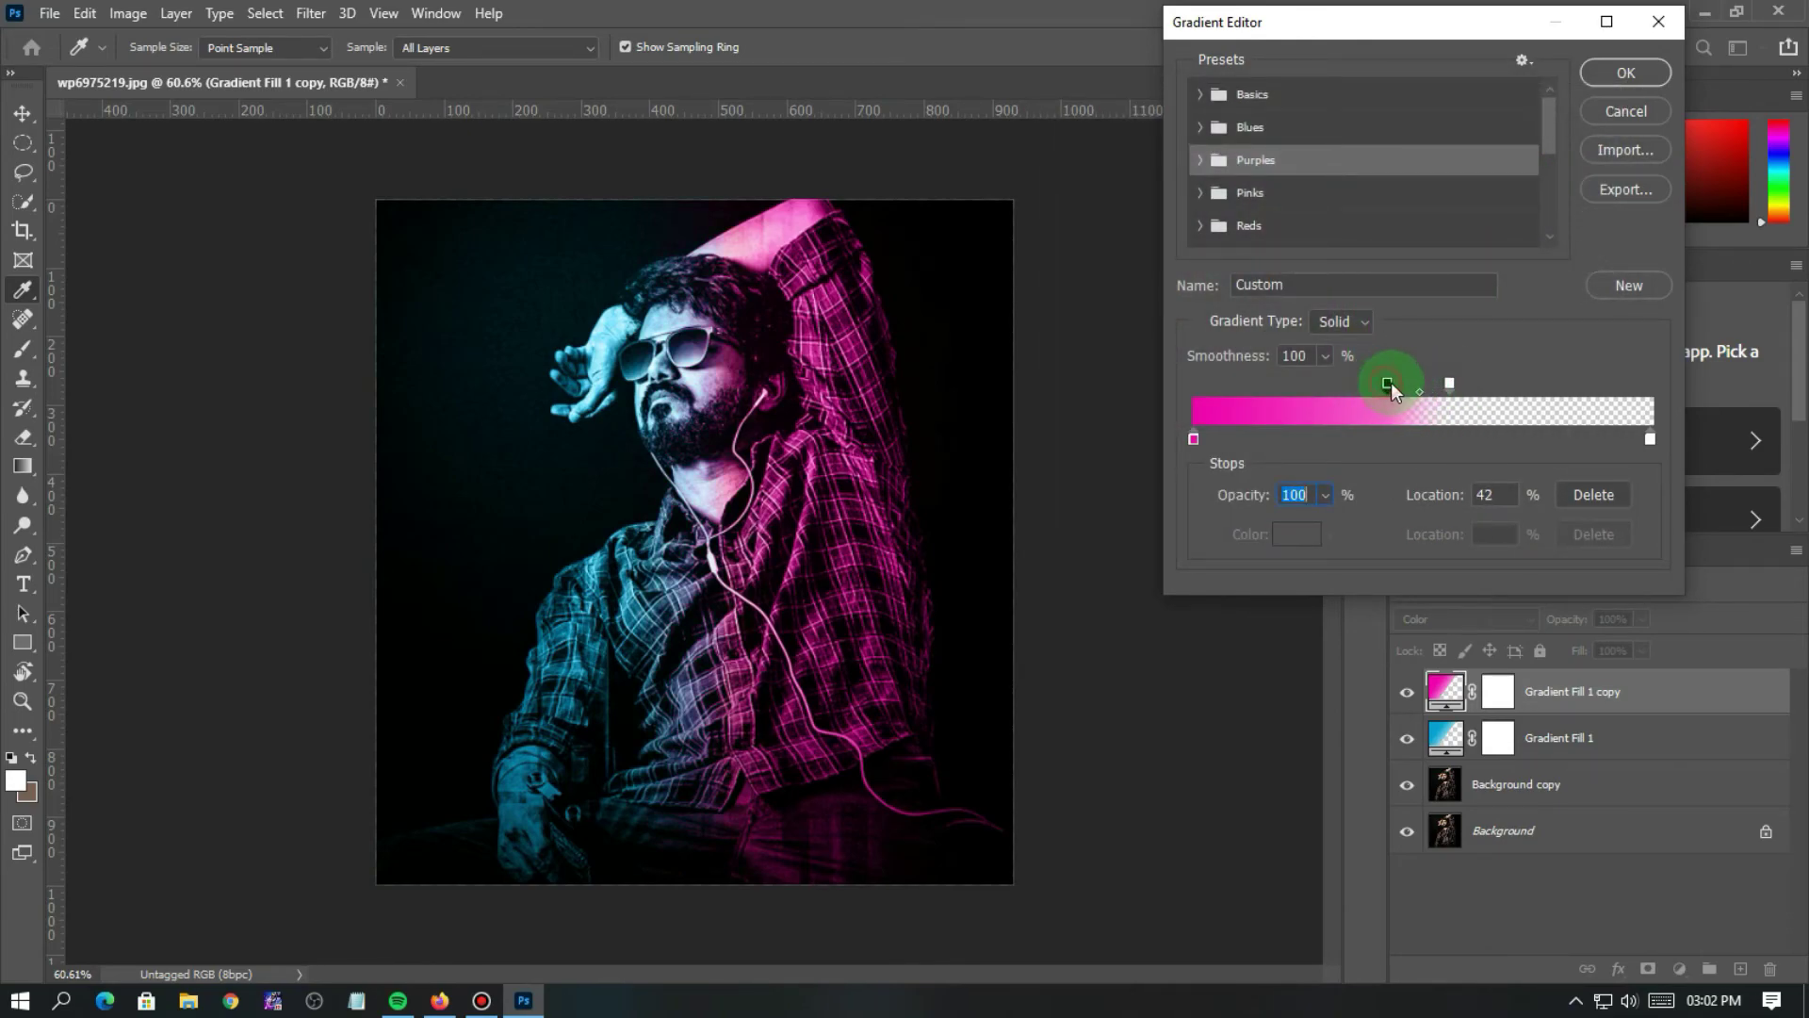
drag(1391, 383, 1438, 383)
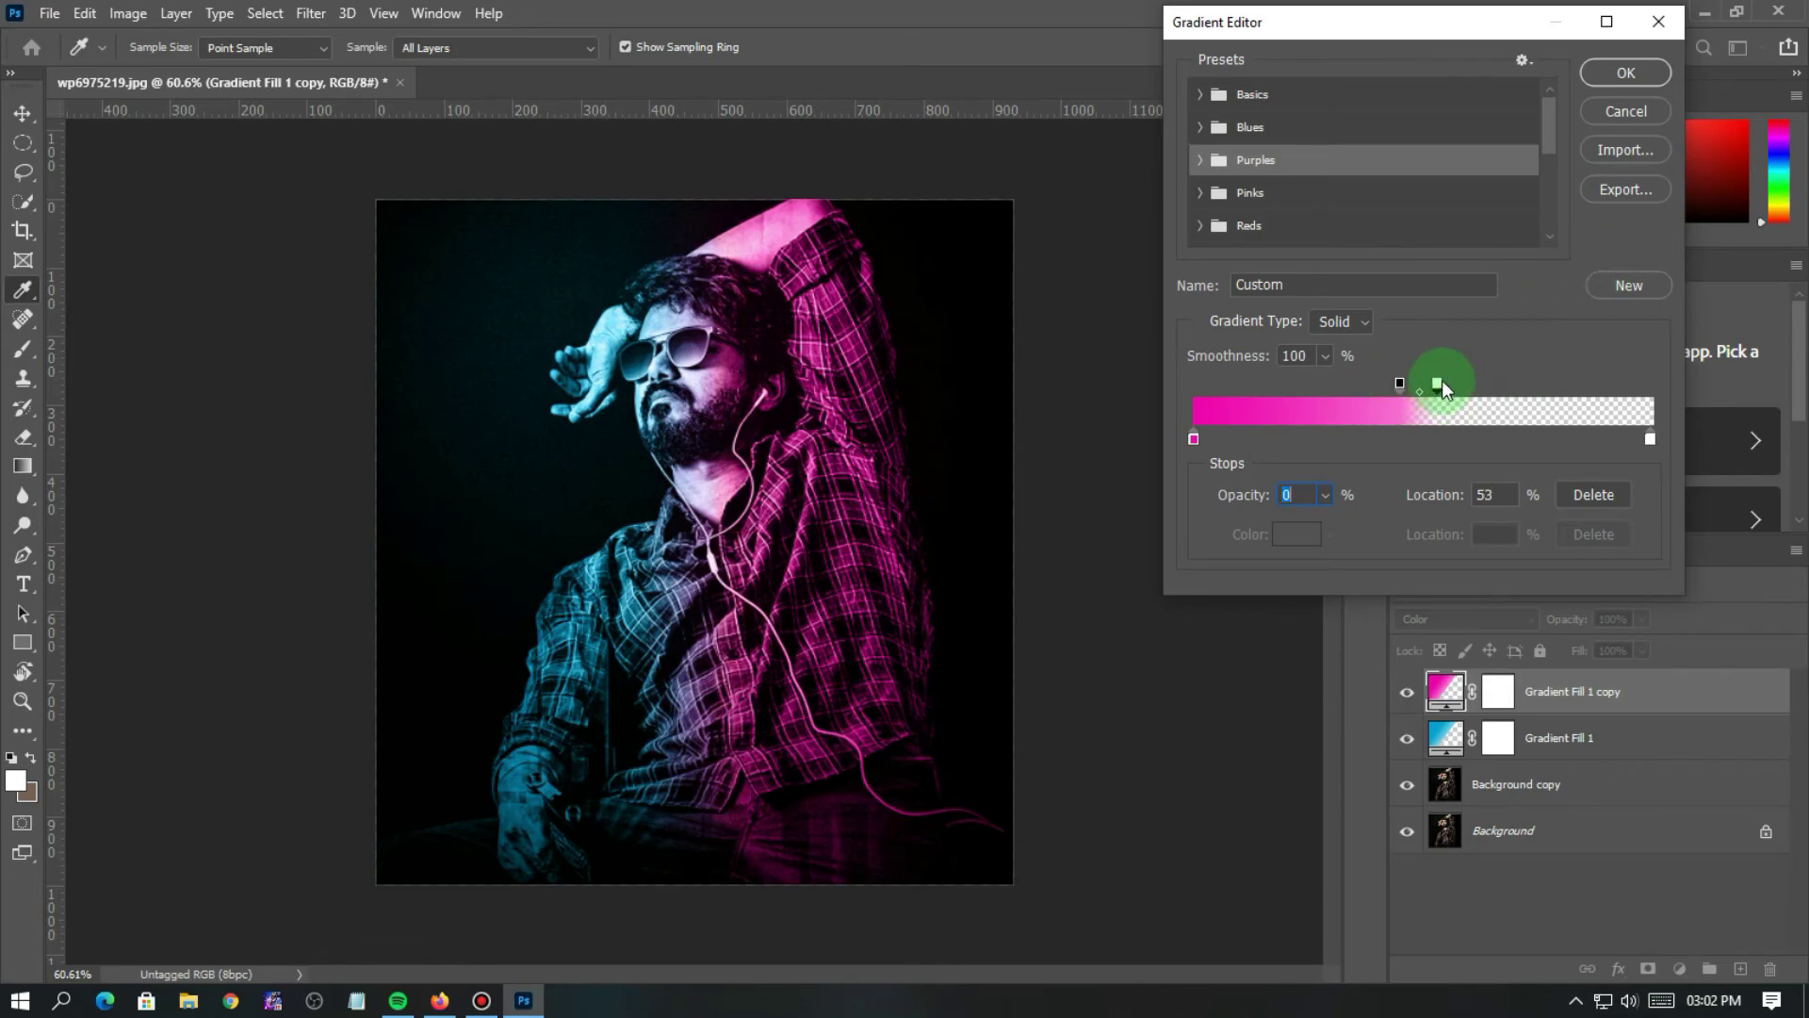
click(1620, 73)
drag(831, 532, 820, 529)
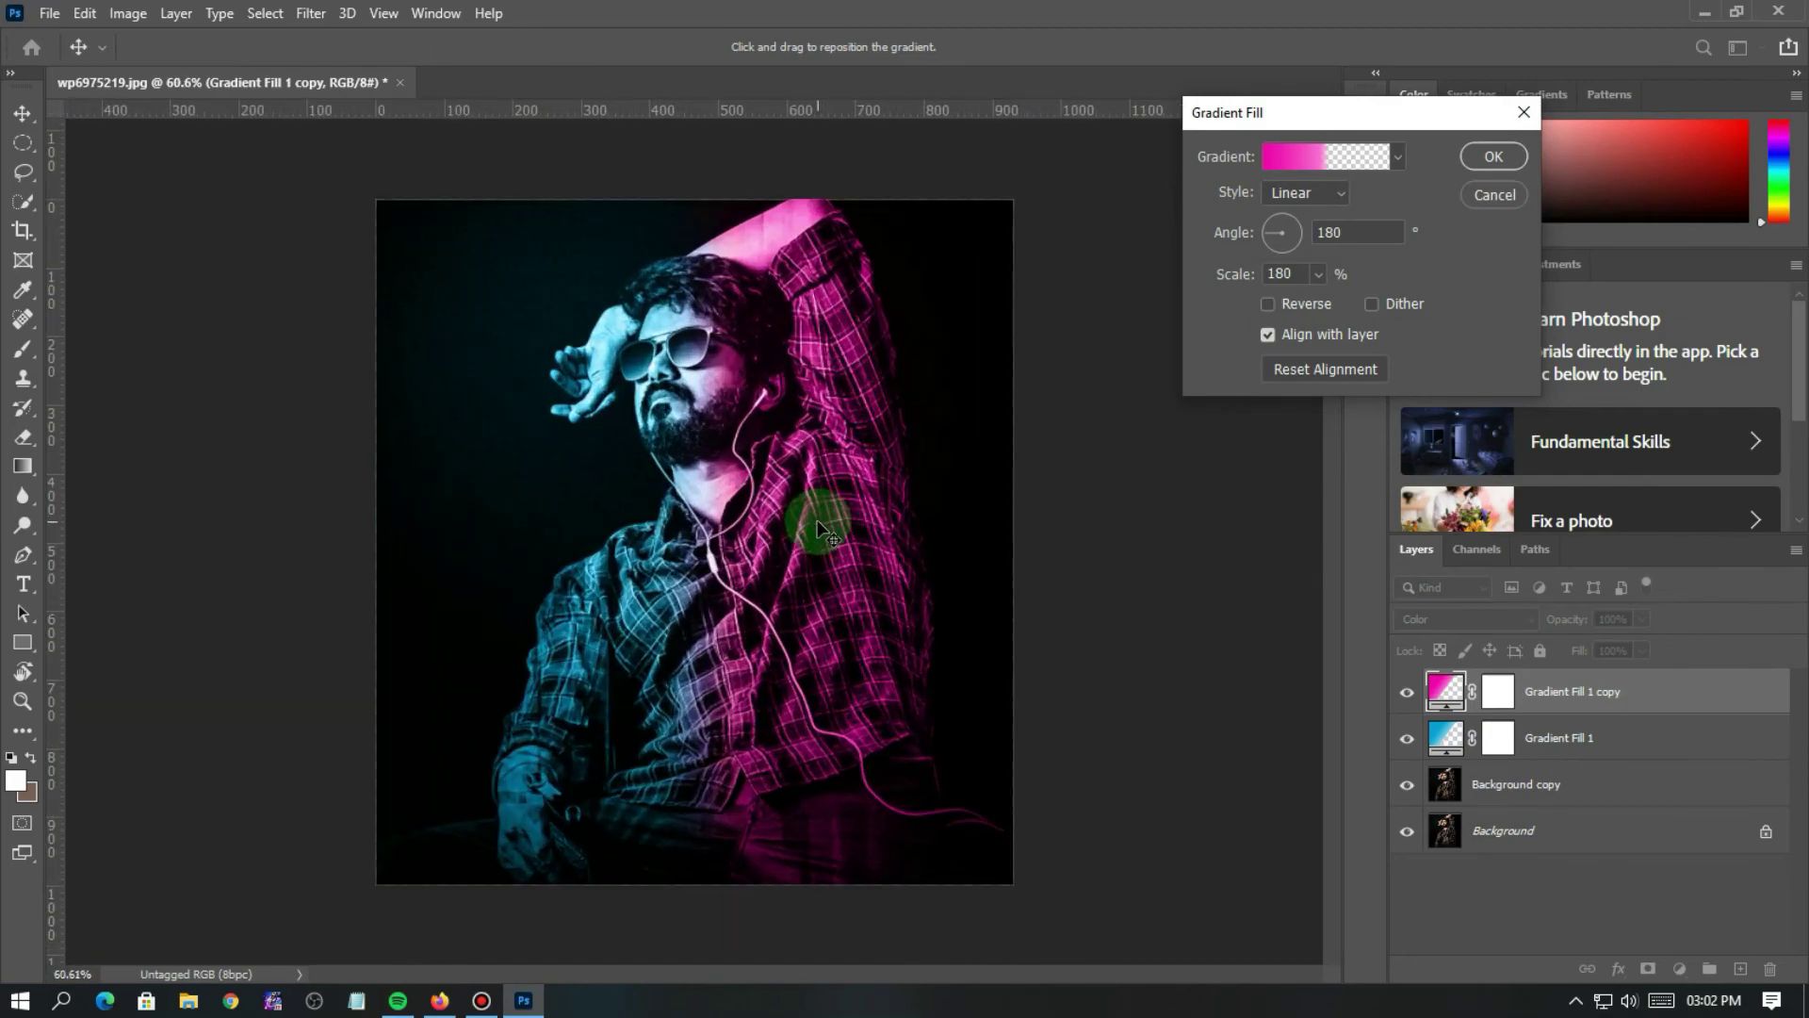
click(1508, 159)
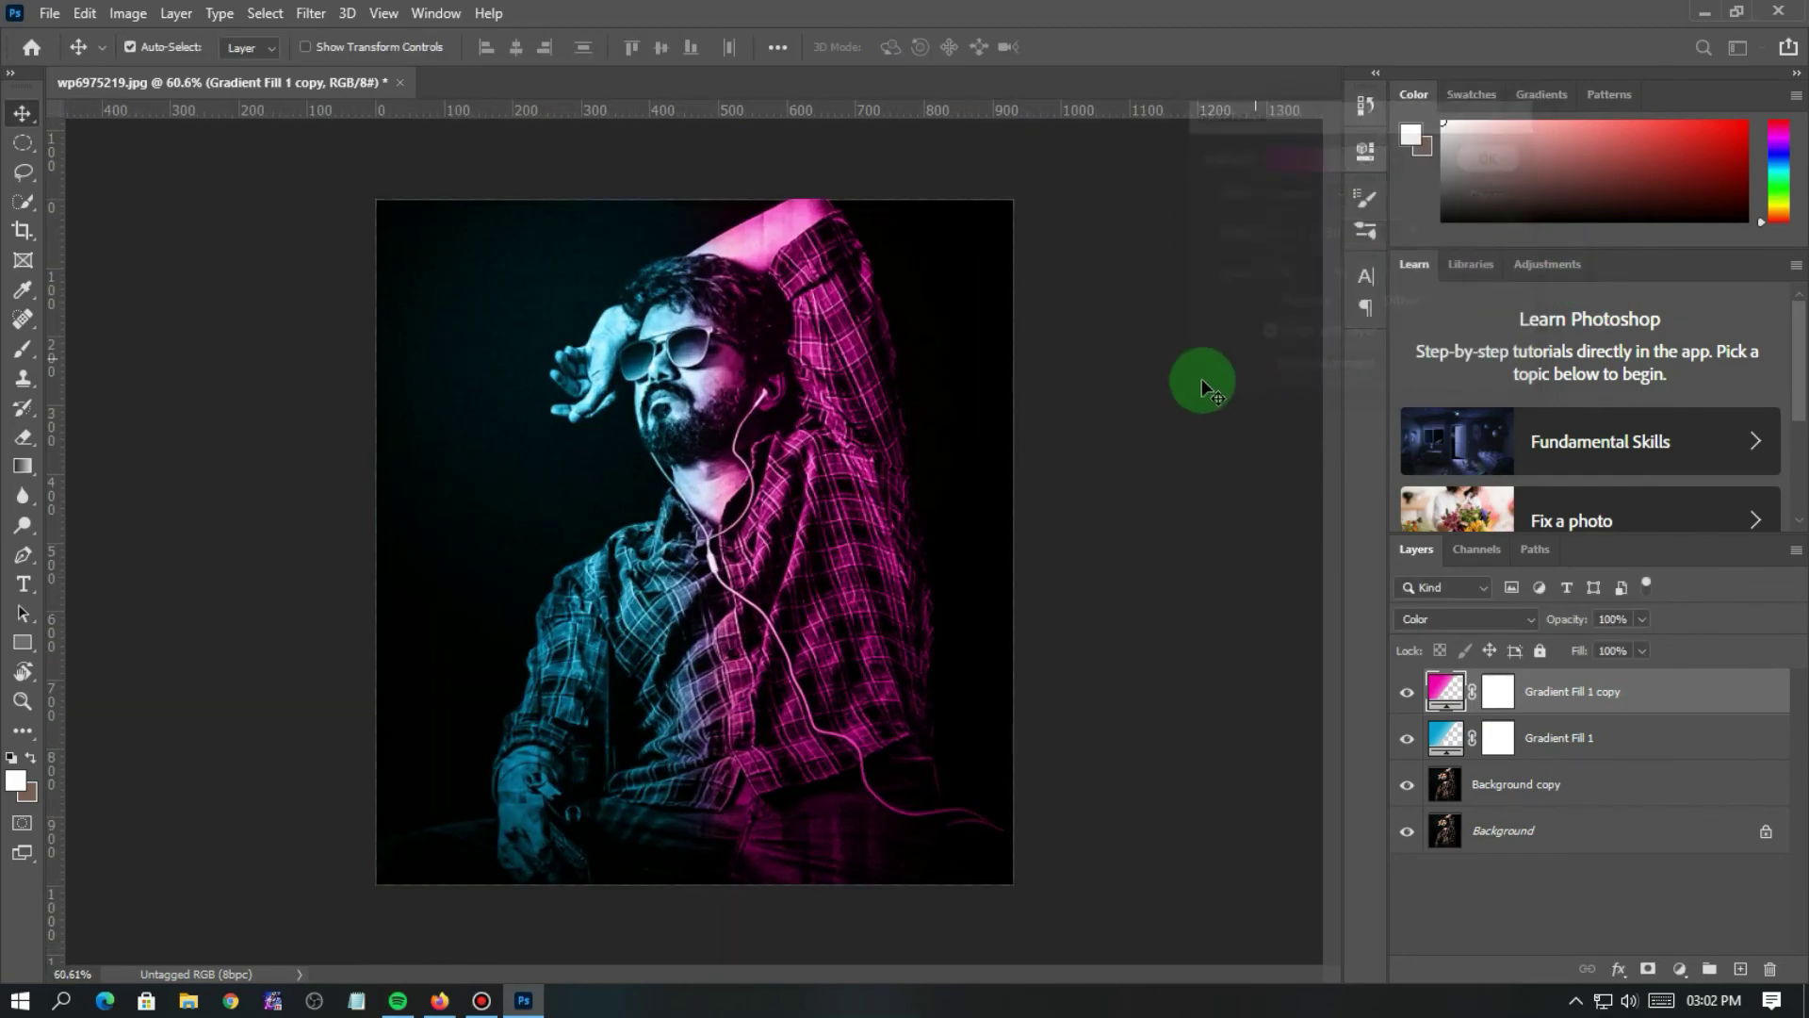
scroll(1063, 443, up, 1)
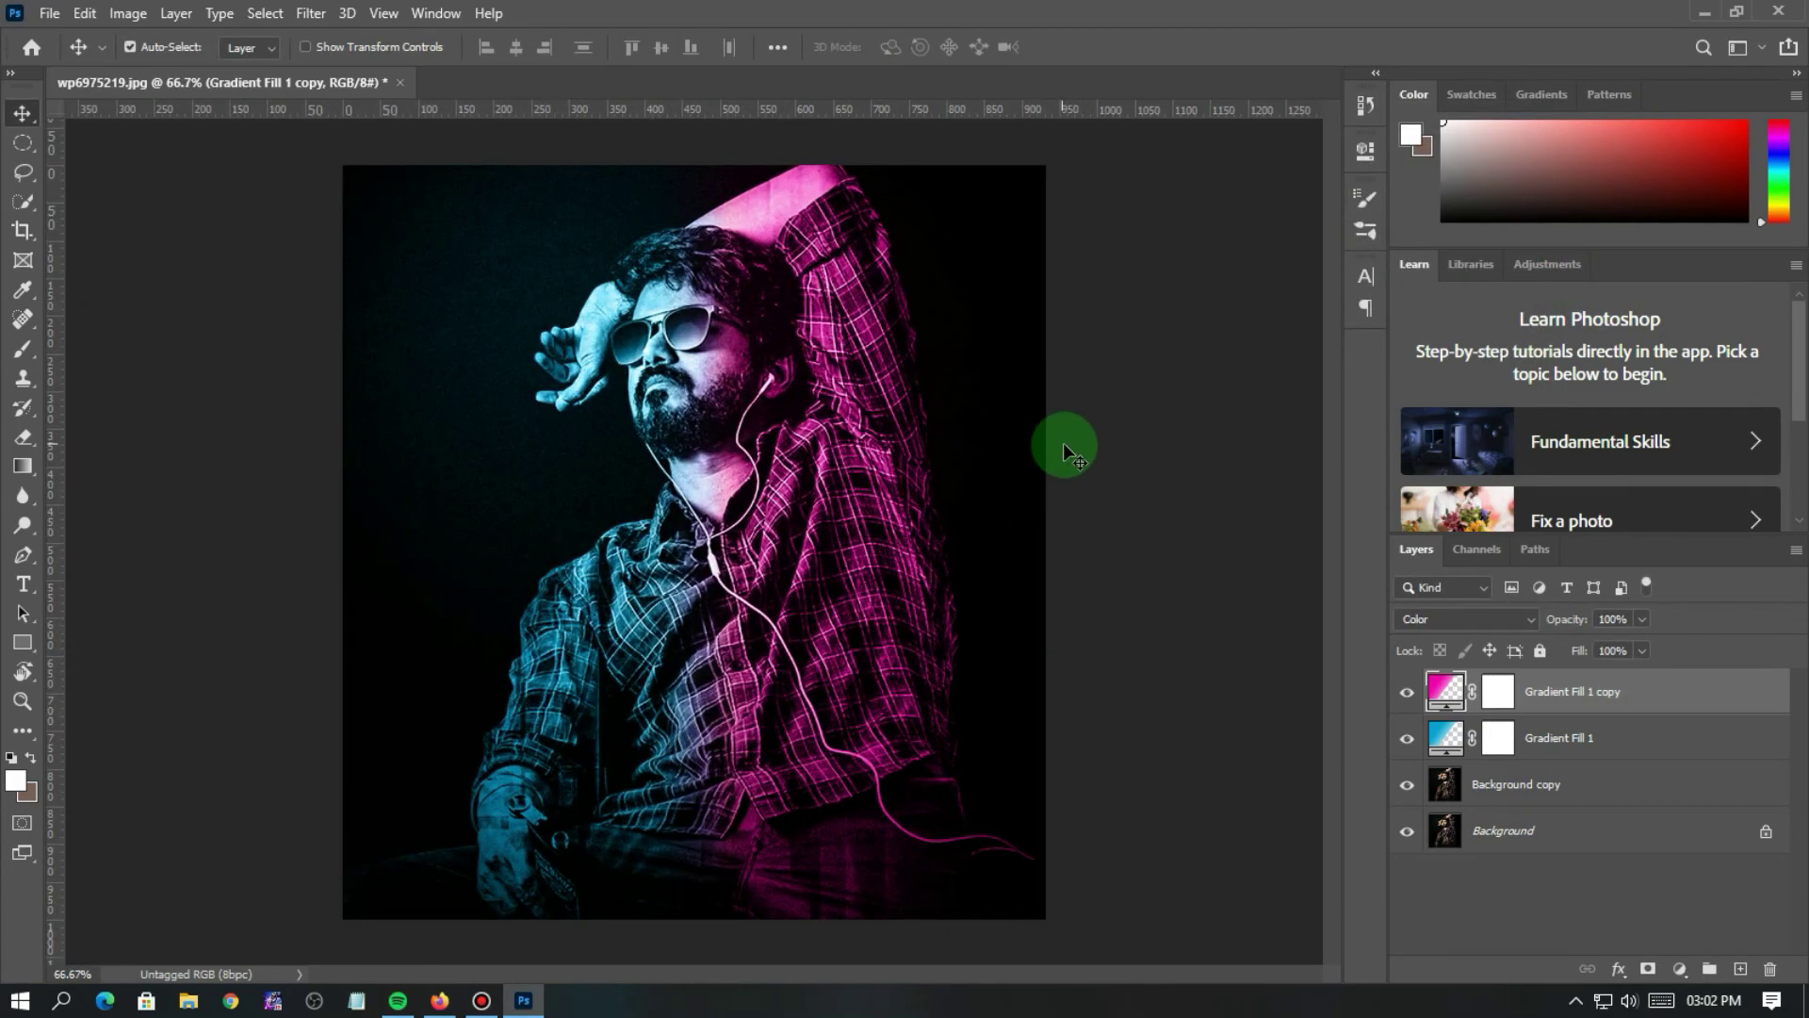
scroll(1063, 443, down, 3)
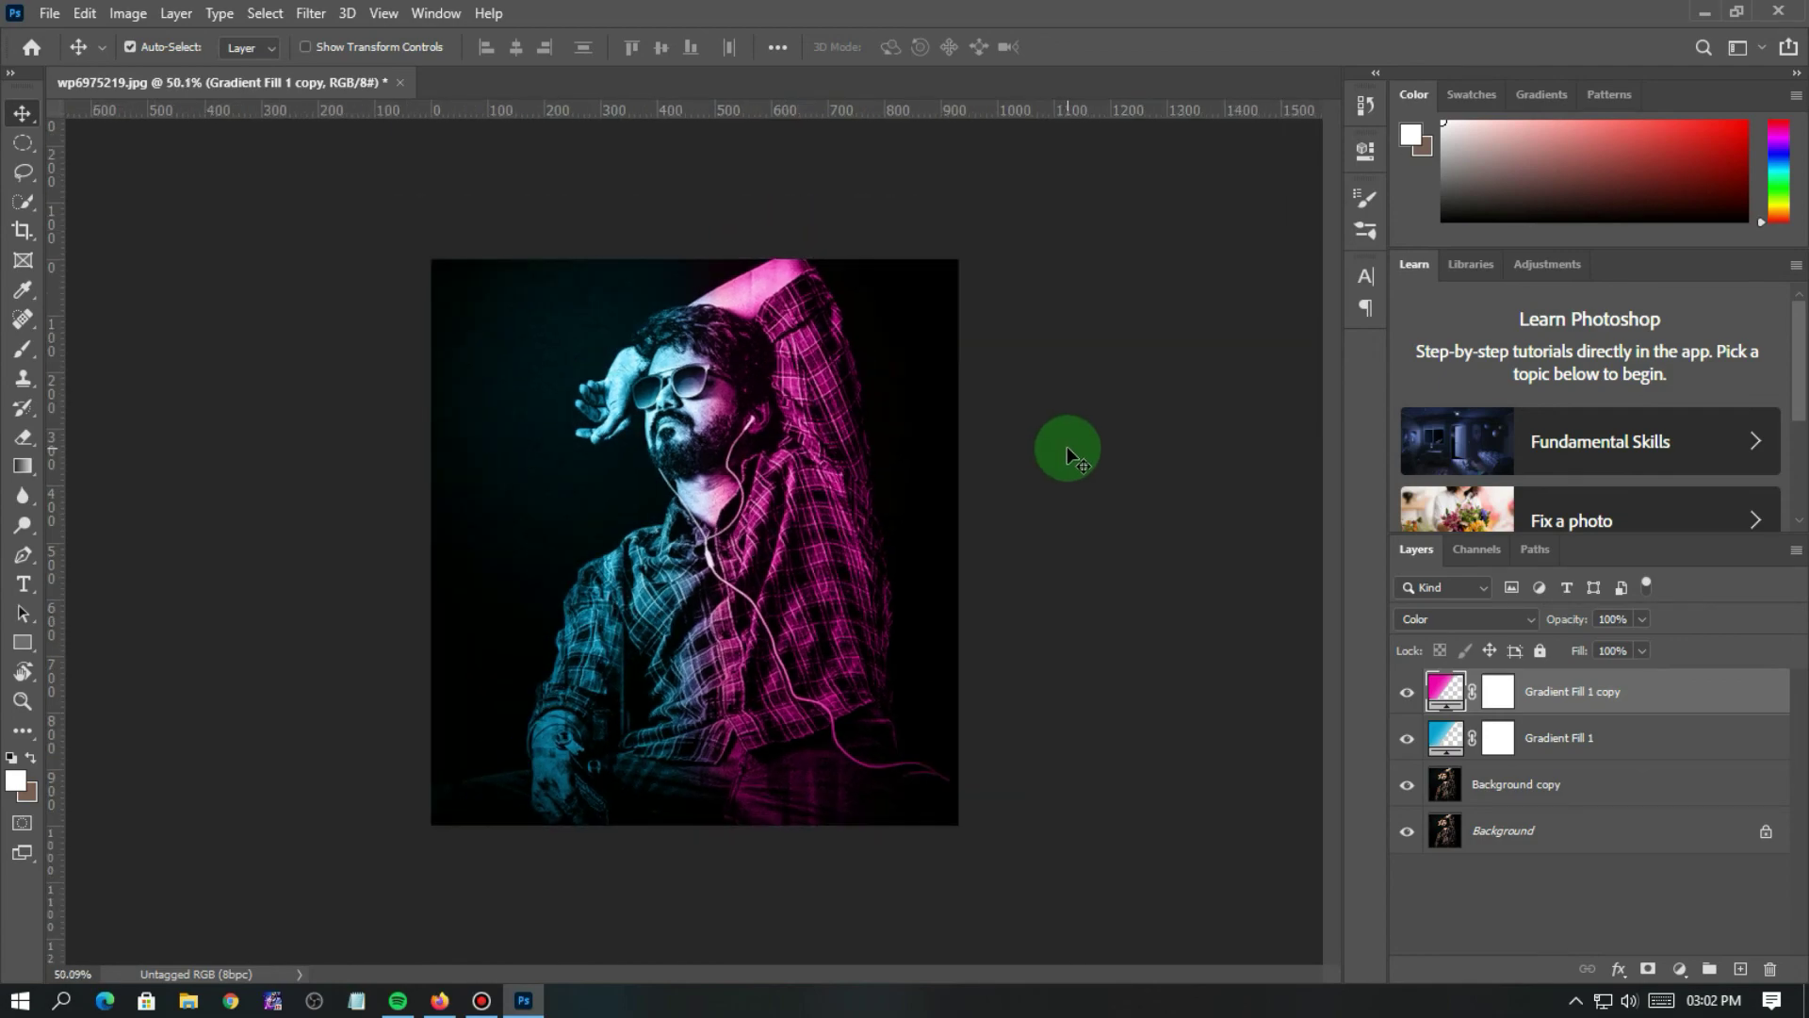